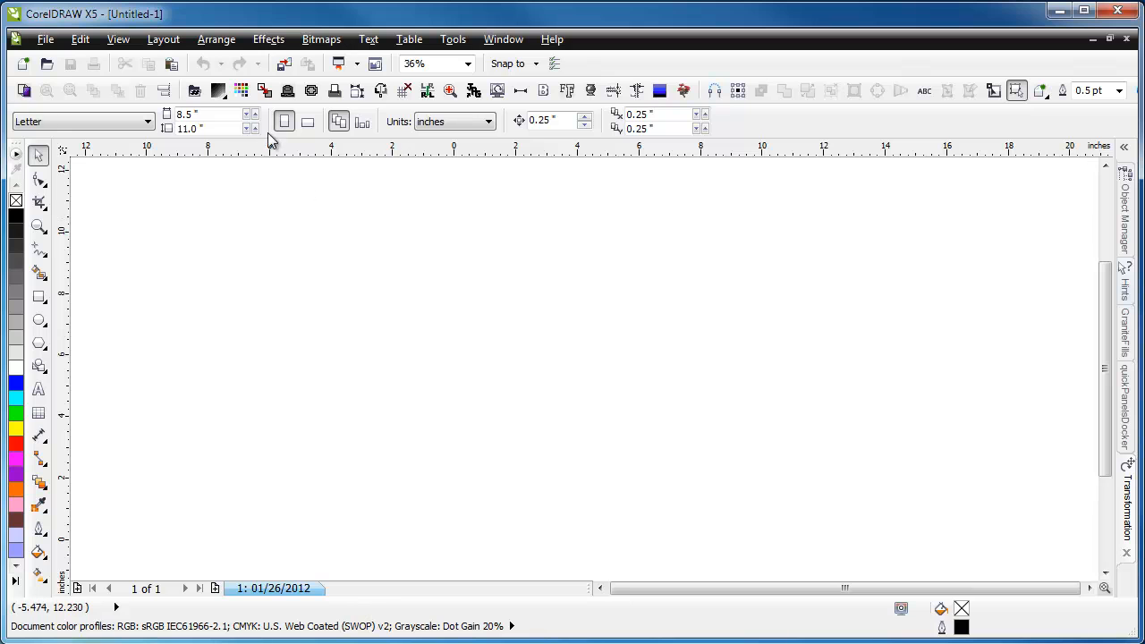
Step: Open design file 3410 by its number
{"action": "left_click", "coordinate": [194, 90]}
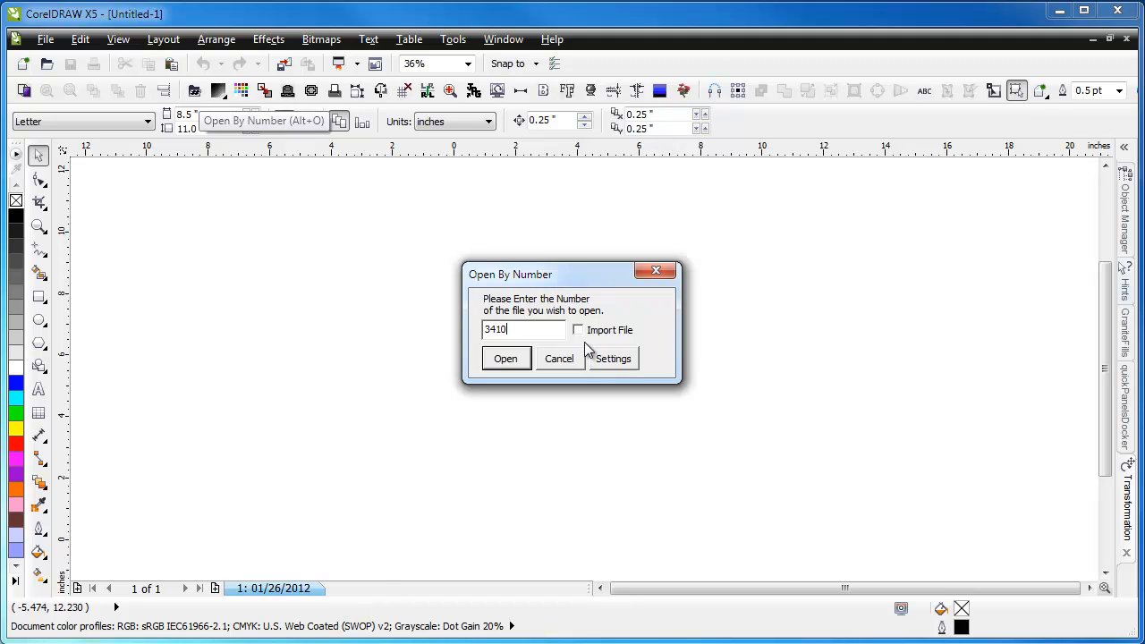
{"action": "left_click", "coordinate": [504, 361]}
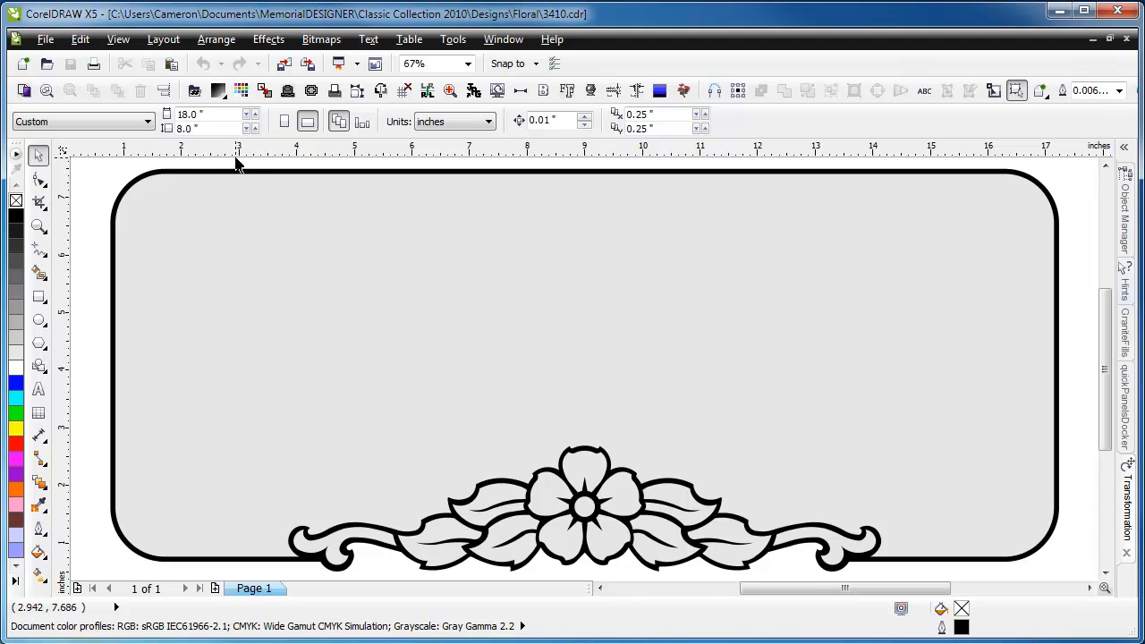
Step: Review the search folder and subfolder settings used for opening files by control number, leaving them as they are
{"action": "left_click", "coordinate": [194, 92]}
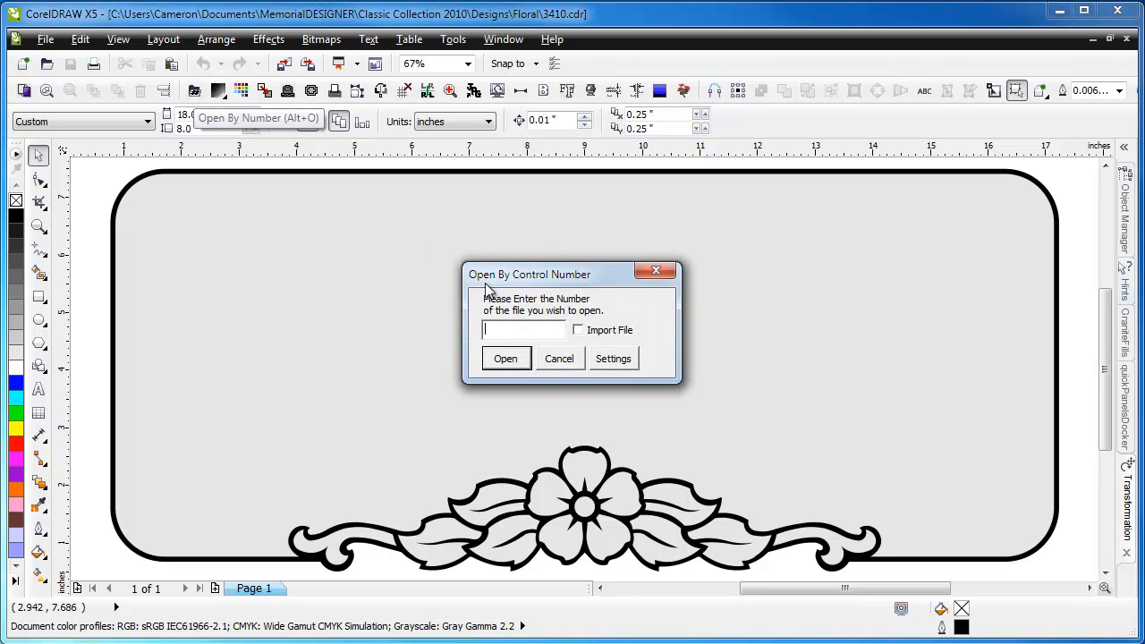
{"action": "left_click", "coordinate": [611, 360]}
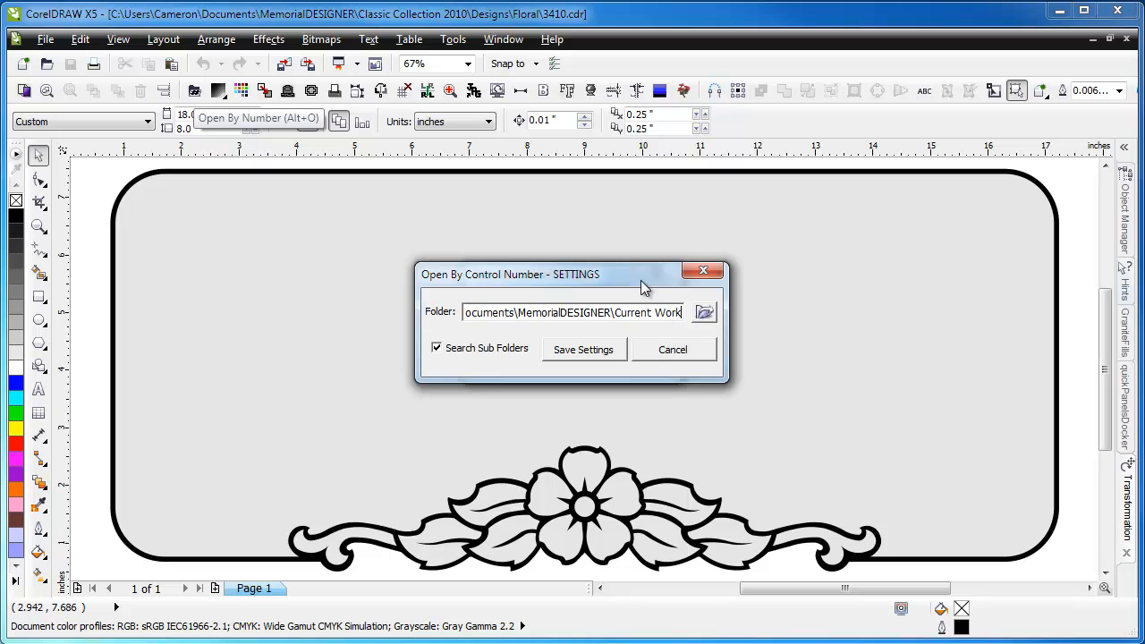
{"action": "left_click", "coordinate": [669, 352]}
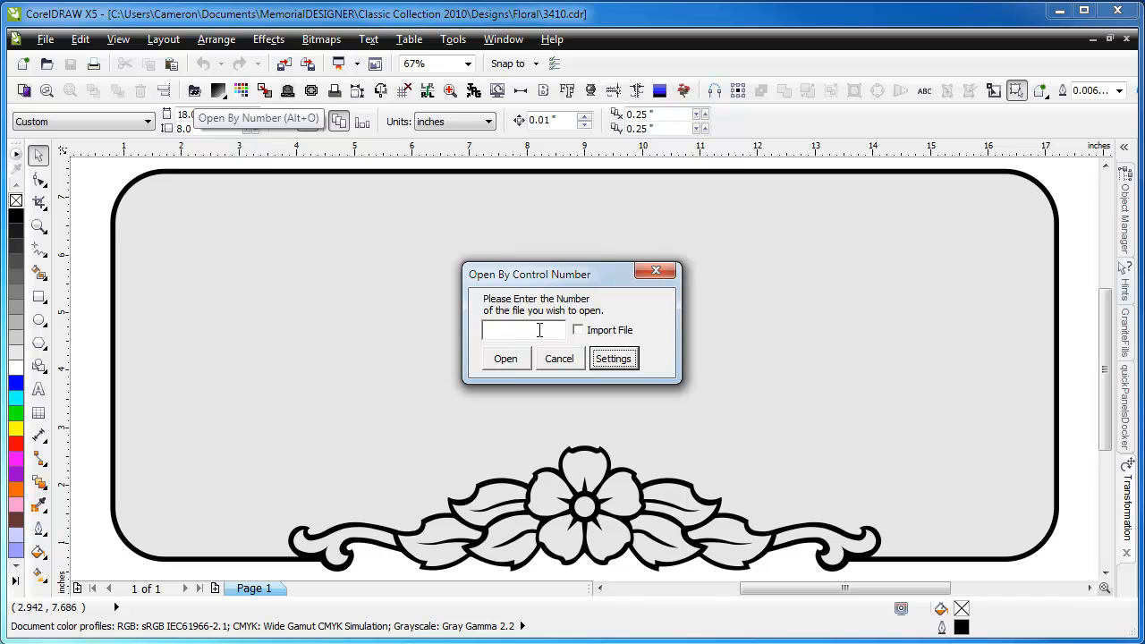
{"action": "left_click", "coordinate": [654, 272]}
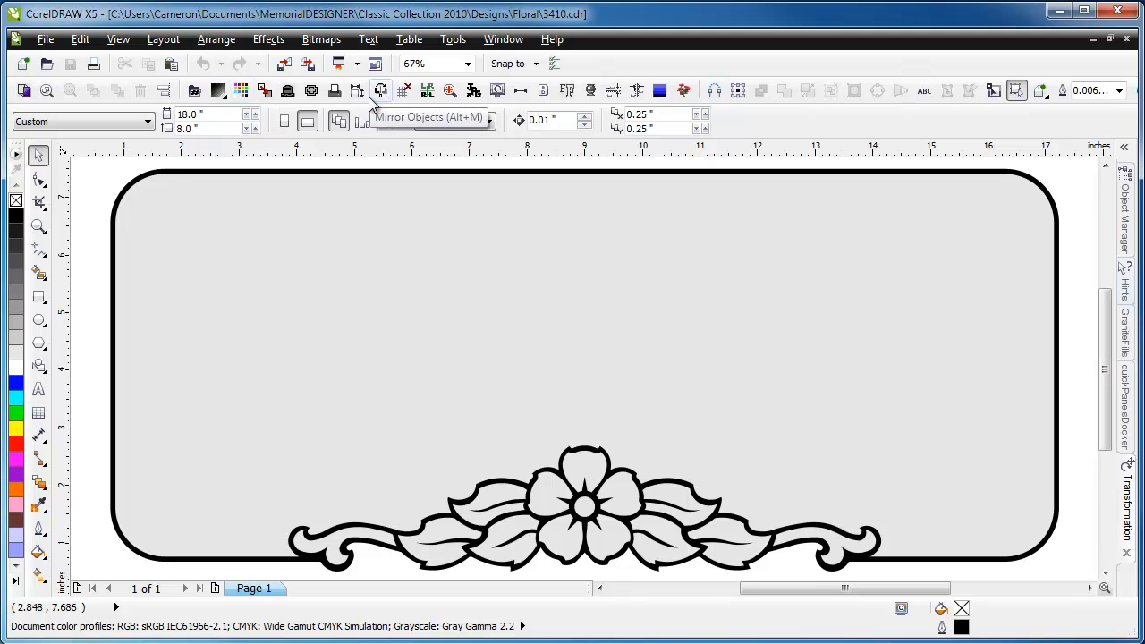
Step: Insert a 36 × 20 inch curved-top tablet with a 48 × 6 inch base
{"action": "left_click", "coordinate": [287, 92]}
{"action": "left_click", "coordinate": [649, 411]}
Step: Bring the floral panel in front of the tablet and move it to the tablet's lower-left area
{"action": "left_click_drag", "start_coordinate": [167, 248], "coordinate": [950, 539]}
{"action": "left_click", "coordinate": [1038, 238]}
{"action": "left_click_drag", "start_coordinate": [1061, 220], "coordinate": [601, 565]}
{"action": "left_click_drag", "start_coordinate": [1009, 237], "coordinate": [466, 566]}
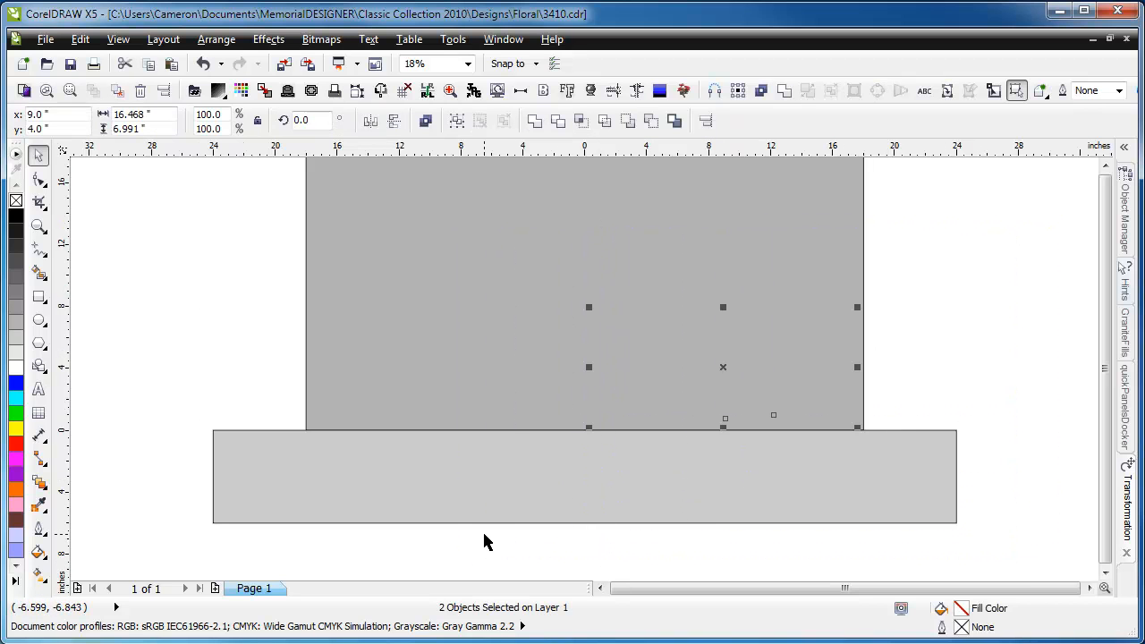
{"action": "left_click_drag", "start_coordinate": [682, 354], "coordinate": [567, 278]}
{"action": "scroll", "coordinate": [925, 305], "scroll_direction": "up", "scroll_amount": 1}
{"action": "left_click", "coordinate": [924, 305]}
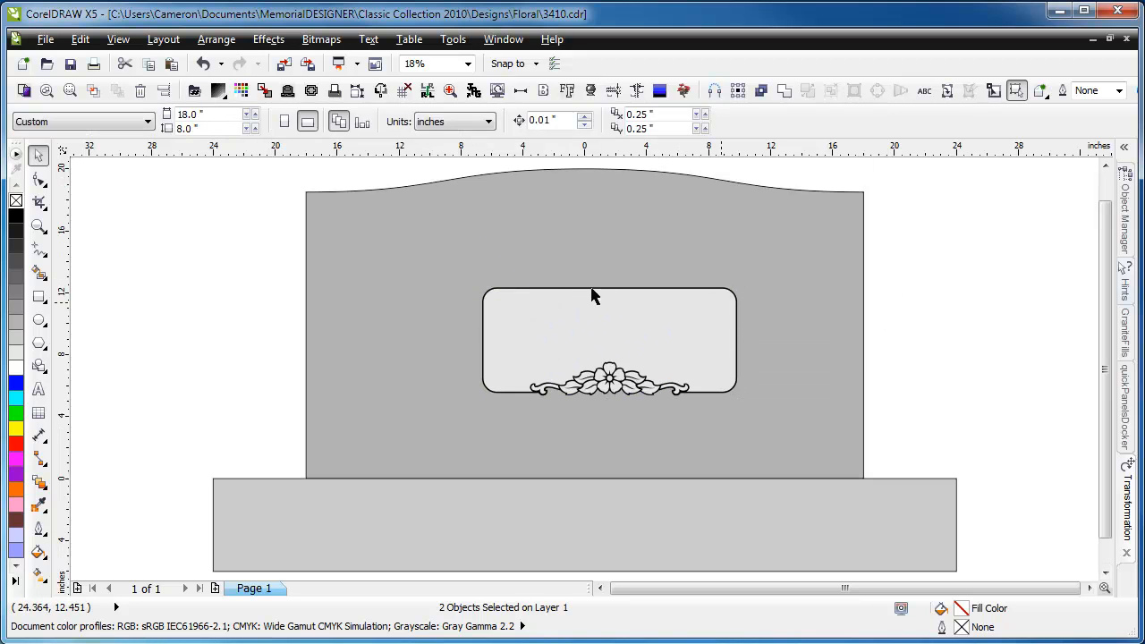
{"action": "left_click_drag", "start_coordinate": [726, 459], "coordinate": [804, 431]}
{"action": "left_click_drag", "start_coordinate": [624, 352], "coordinate": [459, 399]}
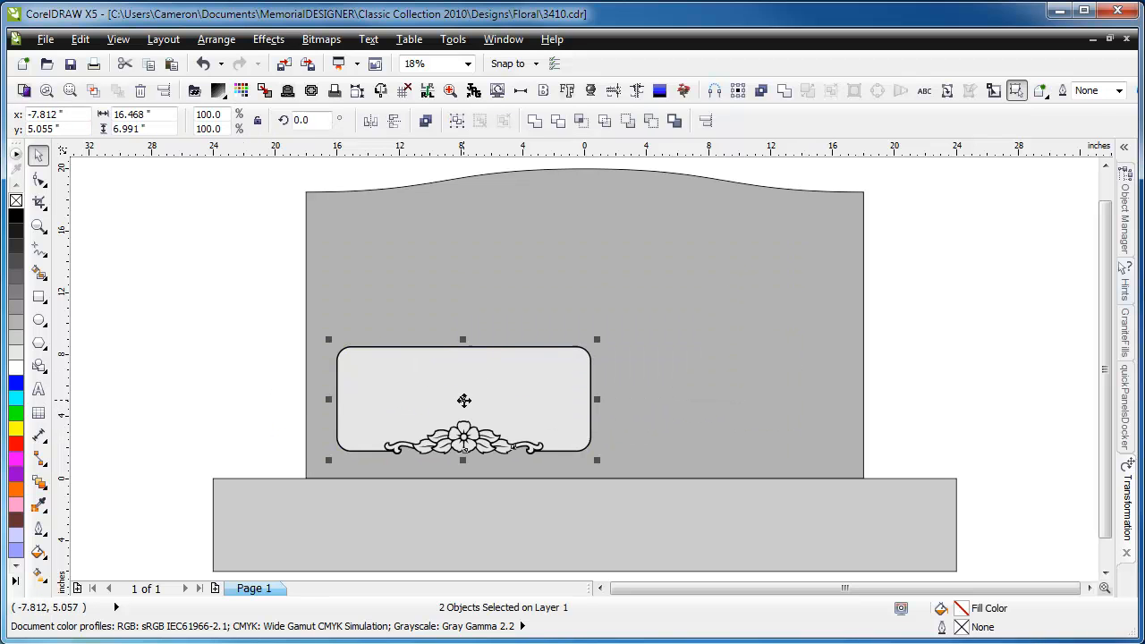
{"action": "left_click", "coordinate": [233, 277]}
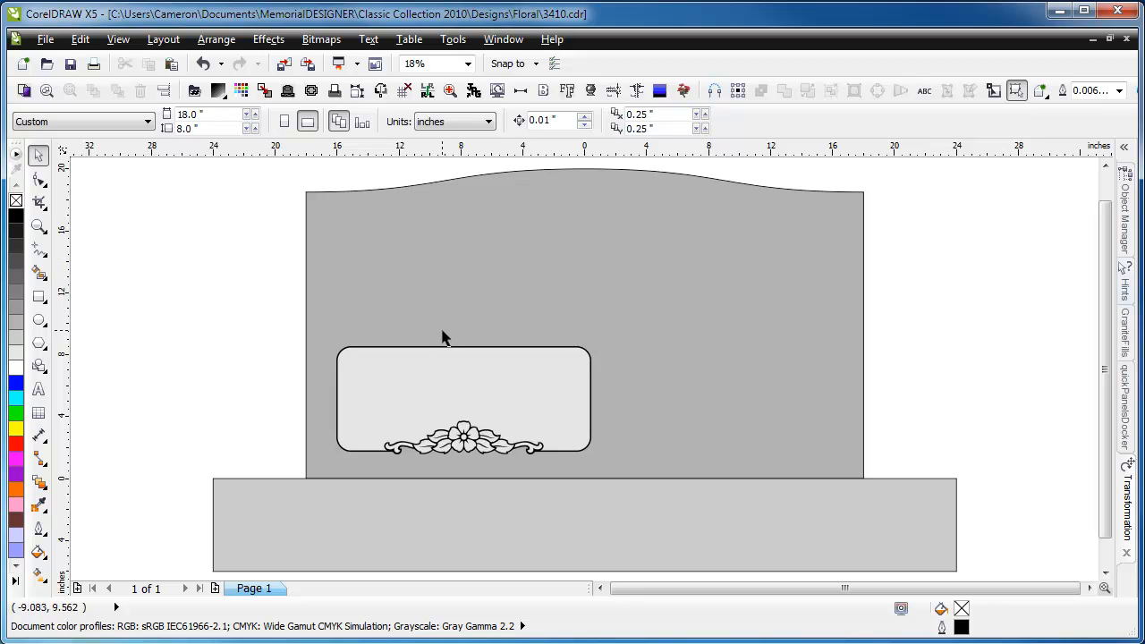
Step: Duplicate the whole monument with its panel and base, placing the copy to the right of the original
{"action": "scroll", "coordinate": [442, 338], "scroll_direction": "down", "scroll_amount": 1}
{"action": "left_click_drag", "start_coordinate": [424, 257], "coordinate": [925, 545]}
{"action": "left_click_drag", "start_coordinate": [607, 367], "coordinate": [1004, 356]}
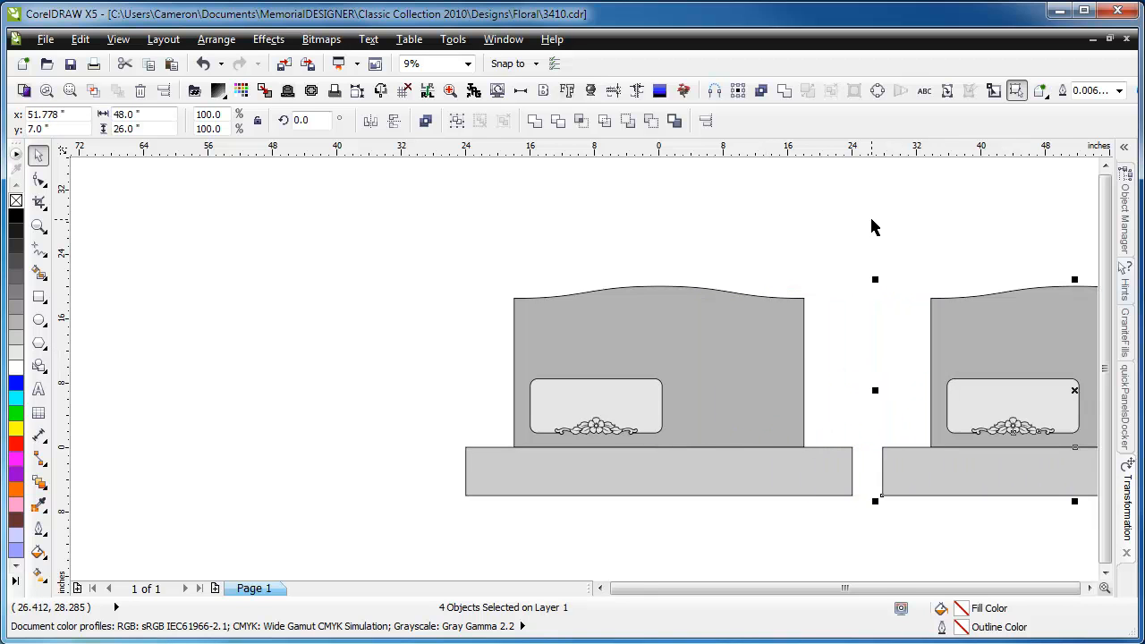
{"action": "left_click", "coordinate": [844, 241]}
{"action": "key", "text": "F4"}
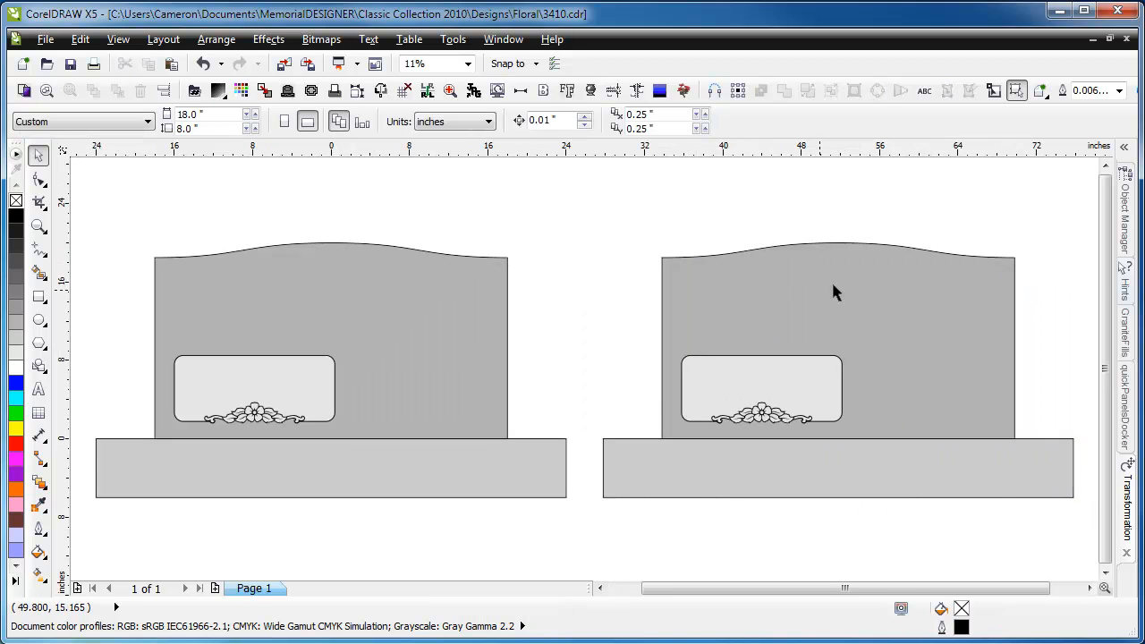
{"action": "left_click", "coordinate": [841, 284]}
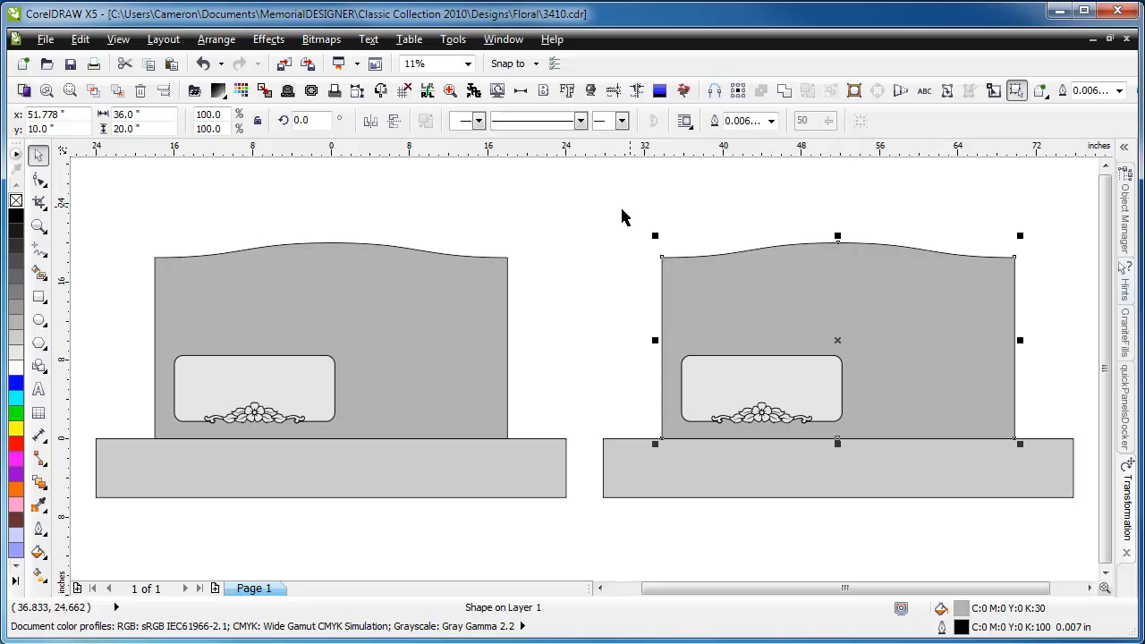
{"action": "left_click", "coordinate": [582, 217]}
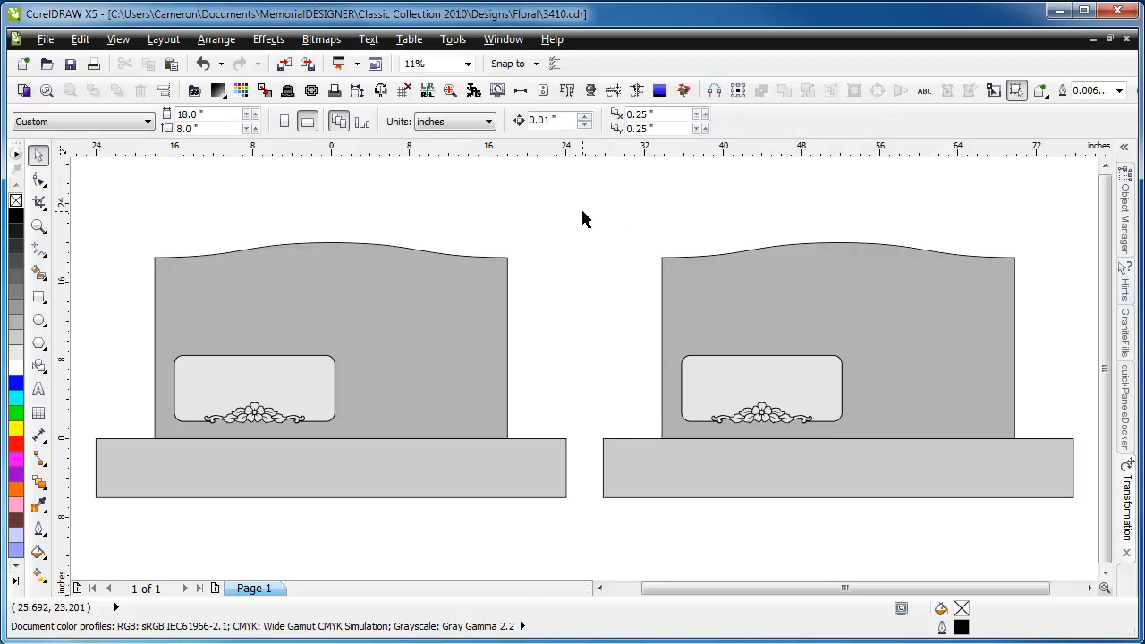
{"action": "left_click", "coordinate": [733, 325]}
{"action": "left_click", "coordinate": [569, 207]}
{"action": "left_click_drag", "start_coordinate": [580, 205], "coordinate": [1071, 534]}
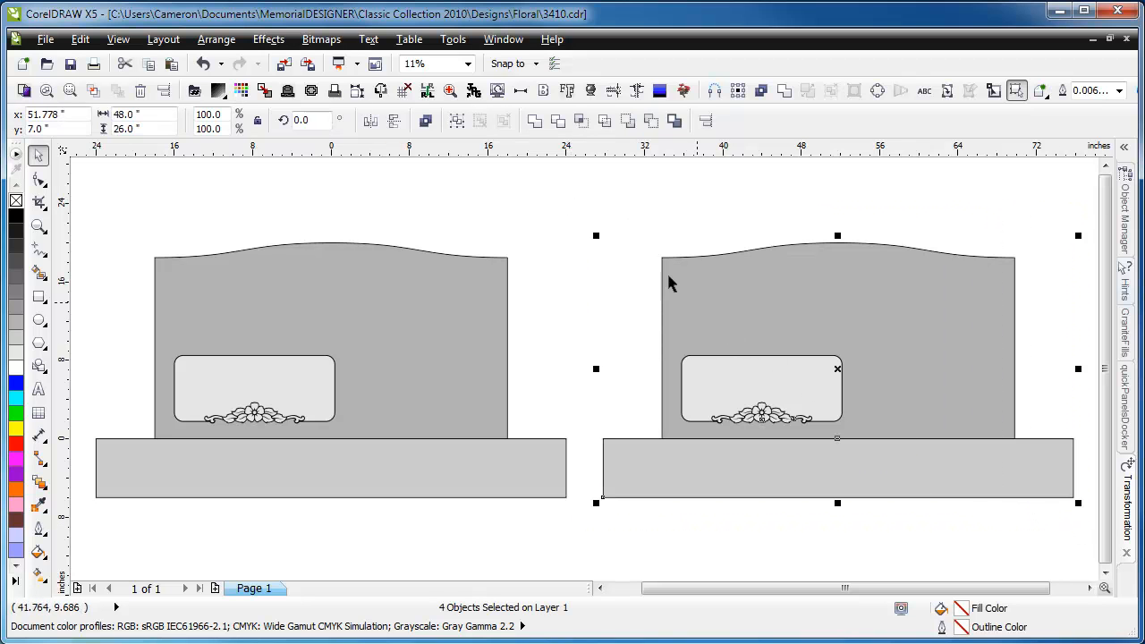
{"action": "left_click", "coordinate": [545, 239]}
Step: Shift the left monument's panel slightly down and left, and mirror a copy of it across the tablet's center
{"action": "left_click_drag", "start_coordinate": [123, 332], "coordinate": [351, 440]}
{"action": "left_click_drag", "start_coordinate": [236, 378], "coordinate": [229, 383]}
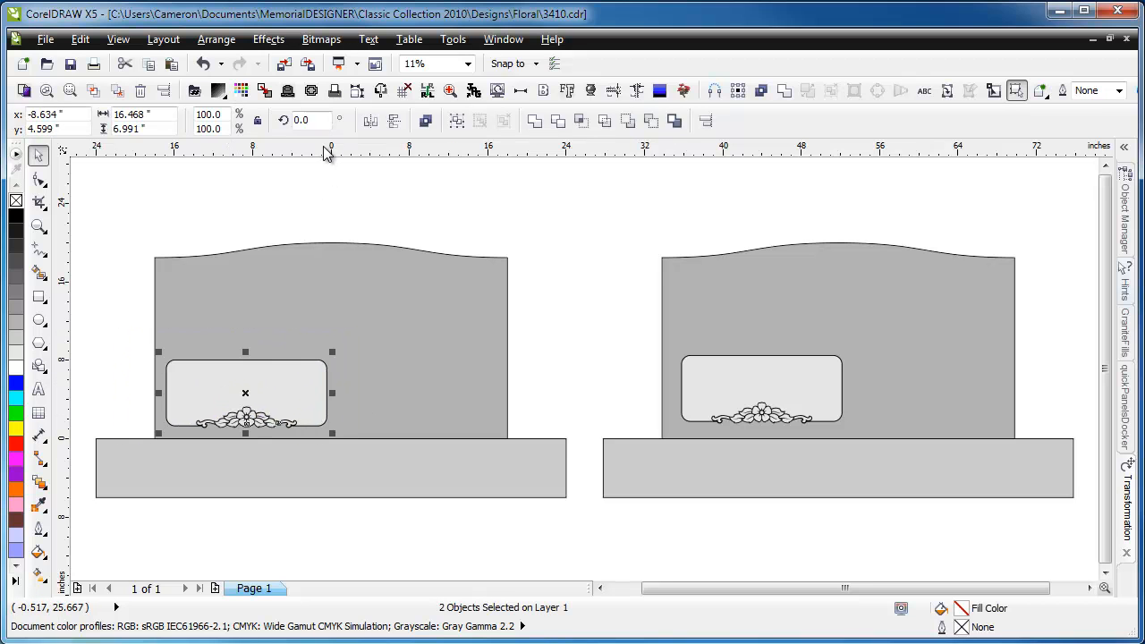
{"action": "left_click", "coordinate": [381, 93]}
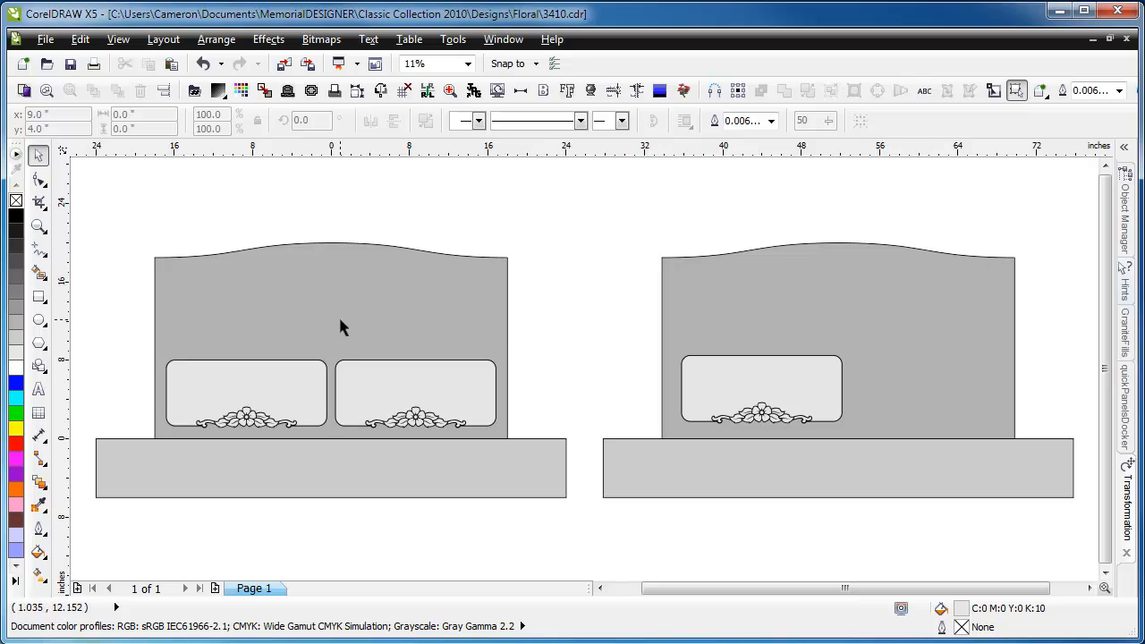
{"action": "left_click", "coordinate": [409, 284]}
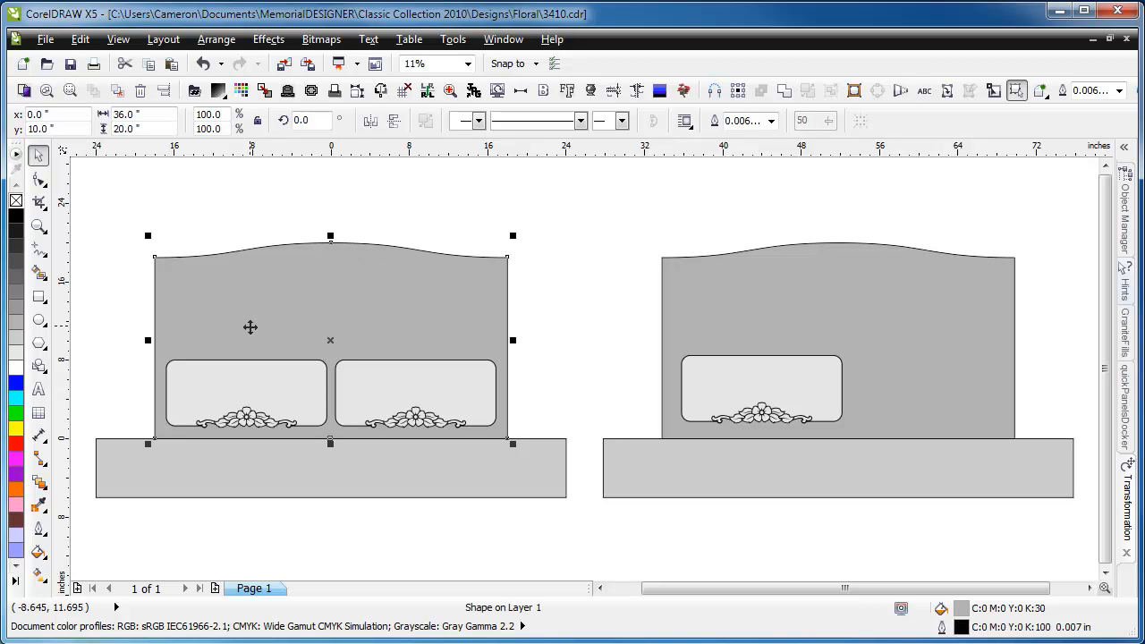
{"action": "left_click", "coordinate": [108, 356]}
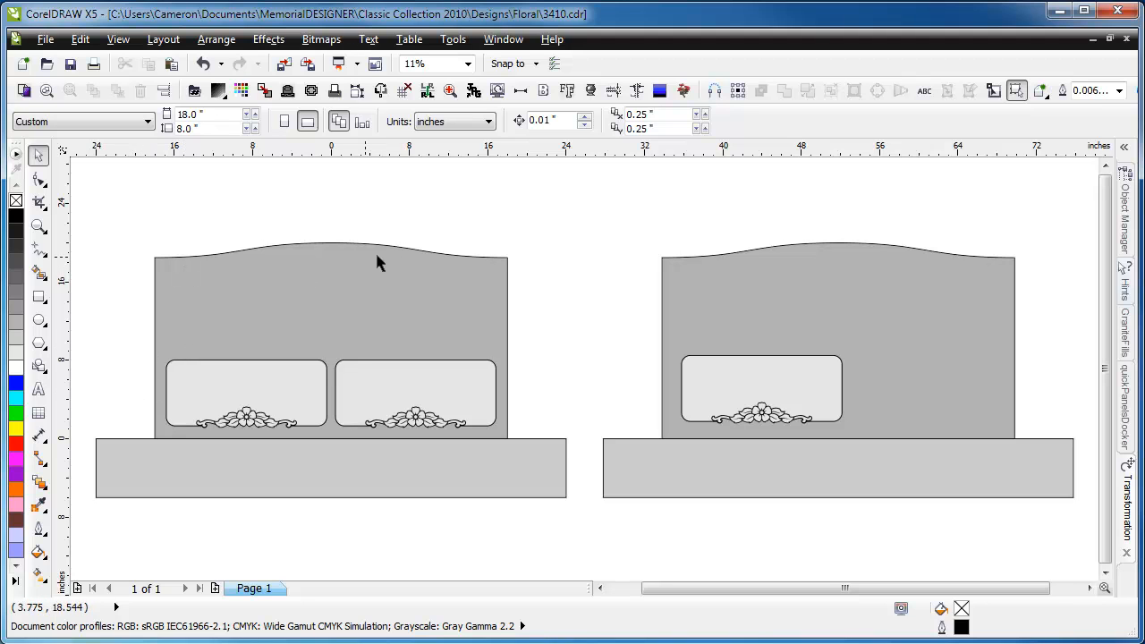
Step: Insert a vase beside the left monument's tablet and set its width to 4 inches
{"action": "left_click", "coordinate": [591, 91]}
{"action": "left_click_drag", "start_coordinate": [407, 385], "coordinate": [113, 365]}
{"action": "triple_click", "coordinate": [150, 113]}
{"action": "type", "text": "4.0"}
{"action": "key", "text": "Return"}
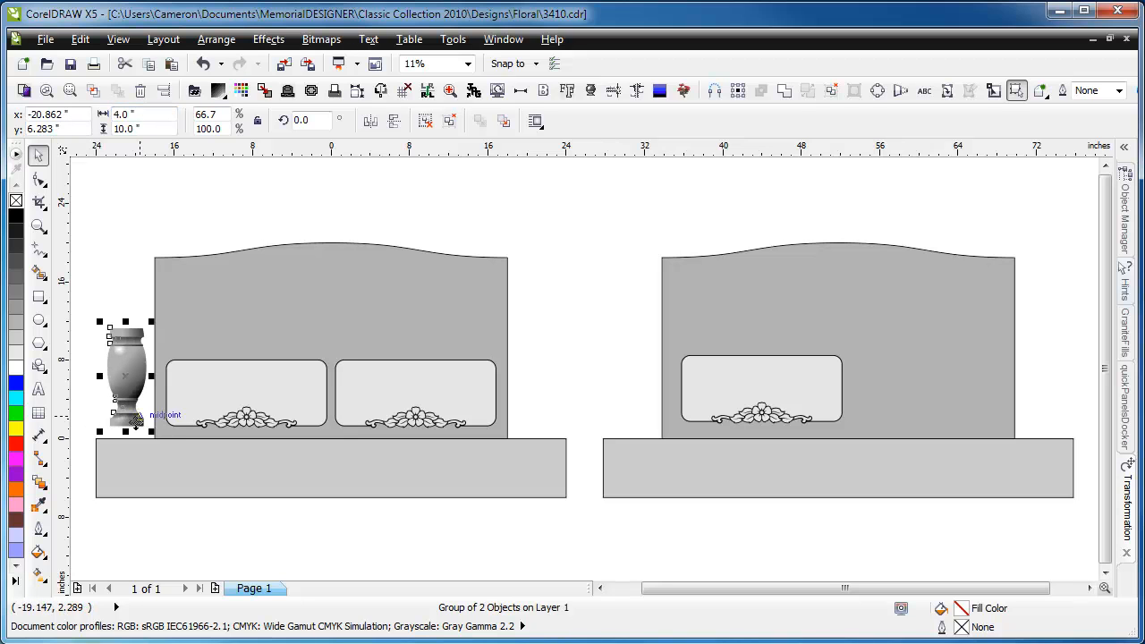
Step: Seat the vase on the base's upper edge, just left of the tablet
{"action": "left_click_drag", "start_coordinate": [125, 428], "coordinate": [120, 435]}
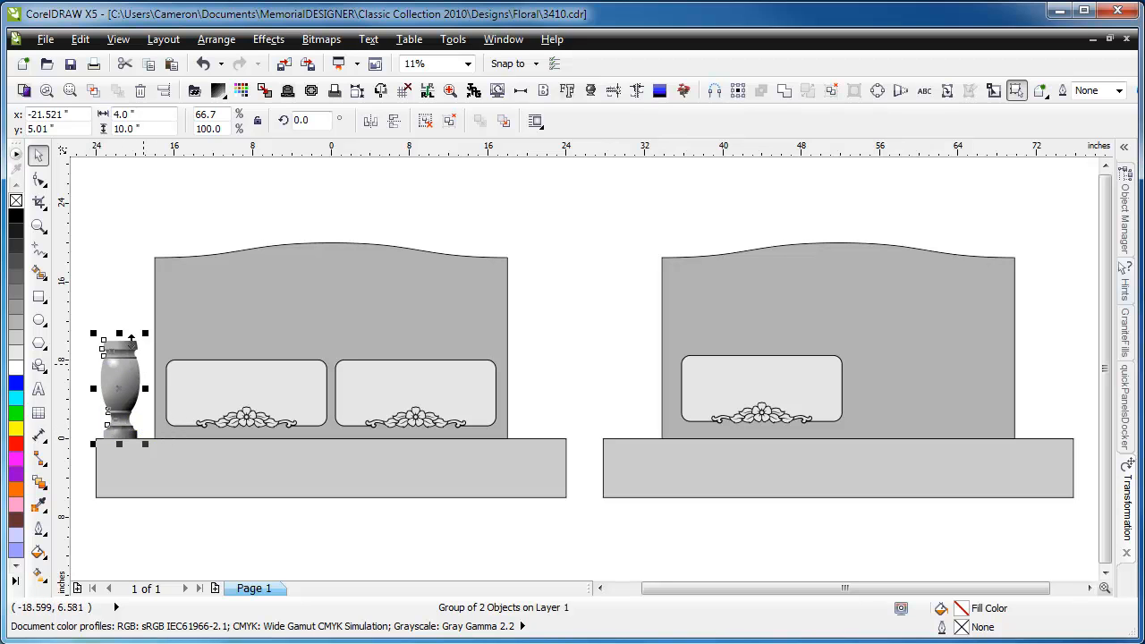
{"action": "key", "text": "Up"}
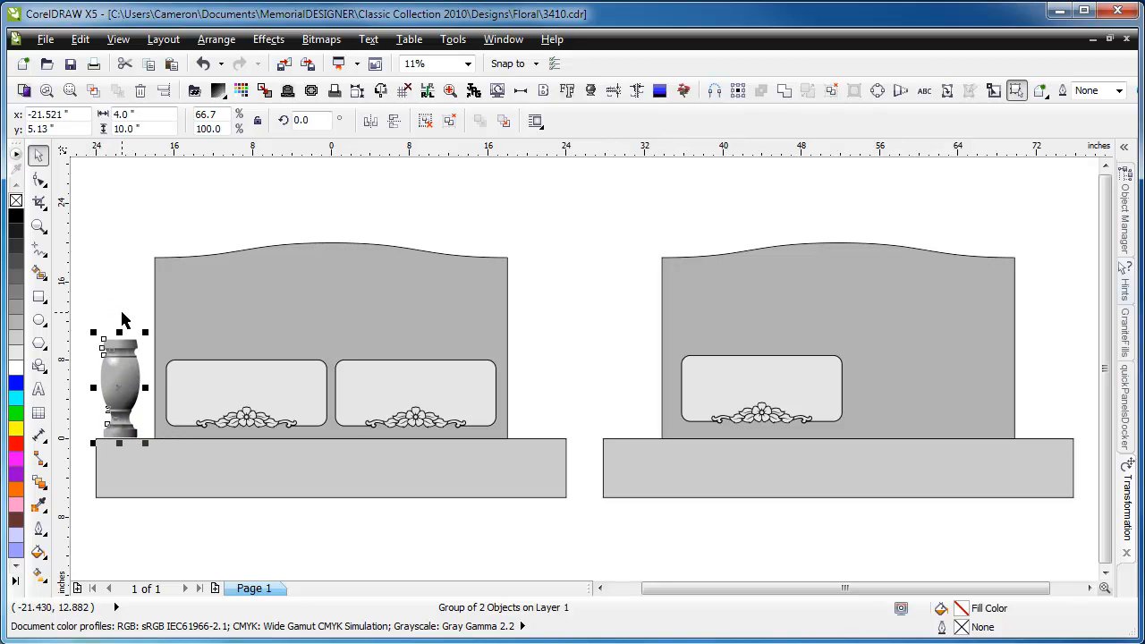
{"action": "left_click", "coordinate": [121, 315]}
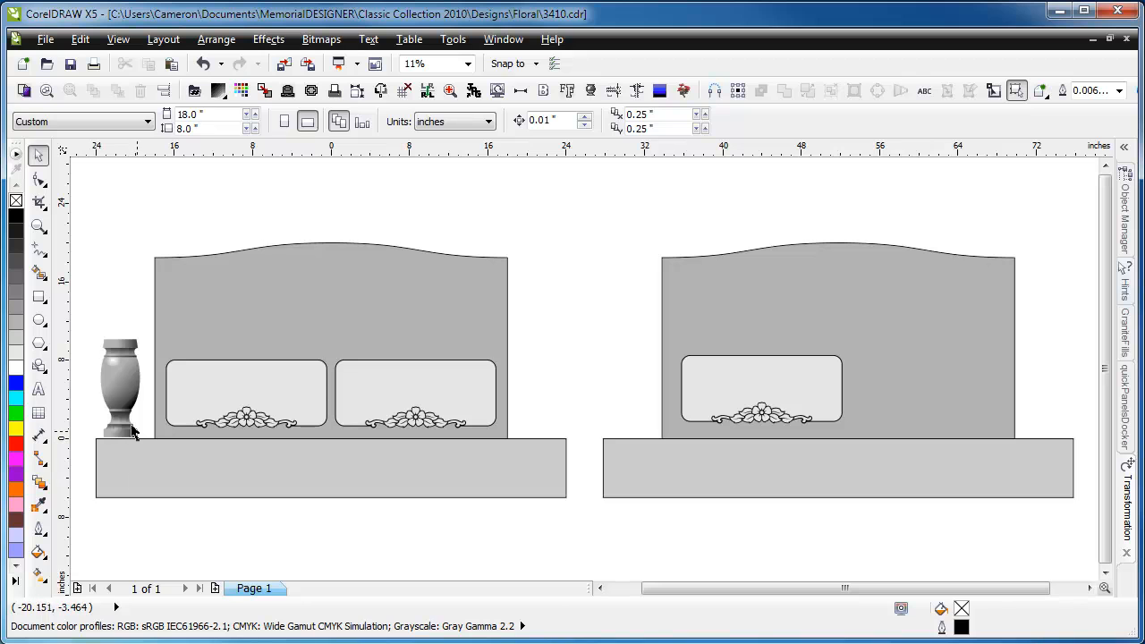
Step: Mirror the vase across the left monument's tablet to add a matching one on the other side
{"action": "left_click", "coordinate": [117, 393]}
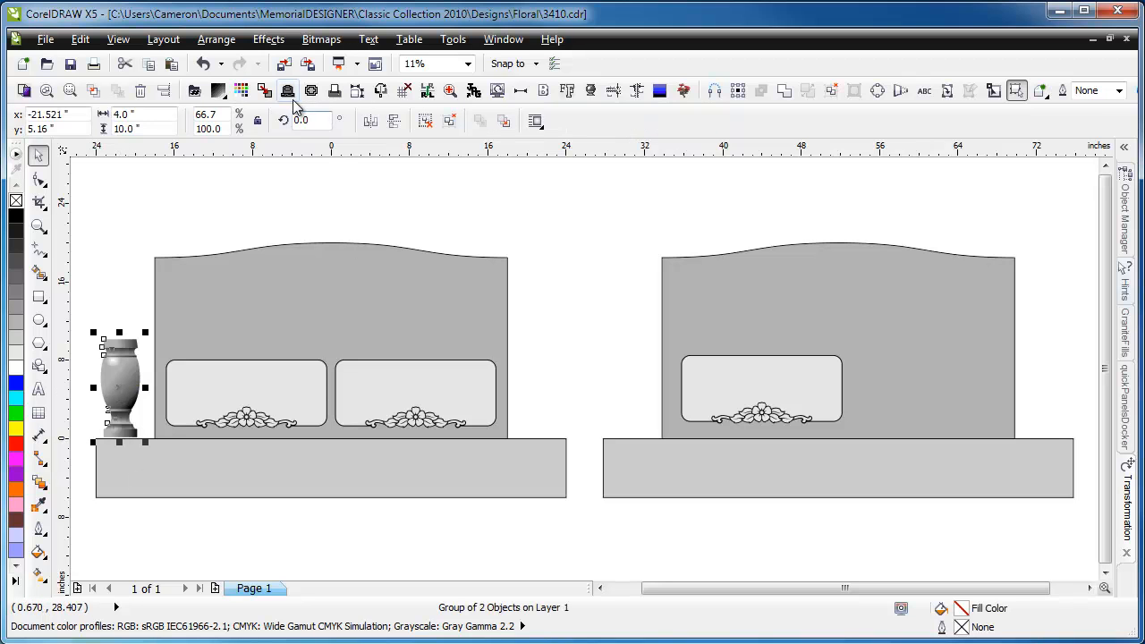
{"action": "left_click", "coordinate": [376, 94]}
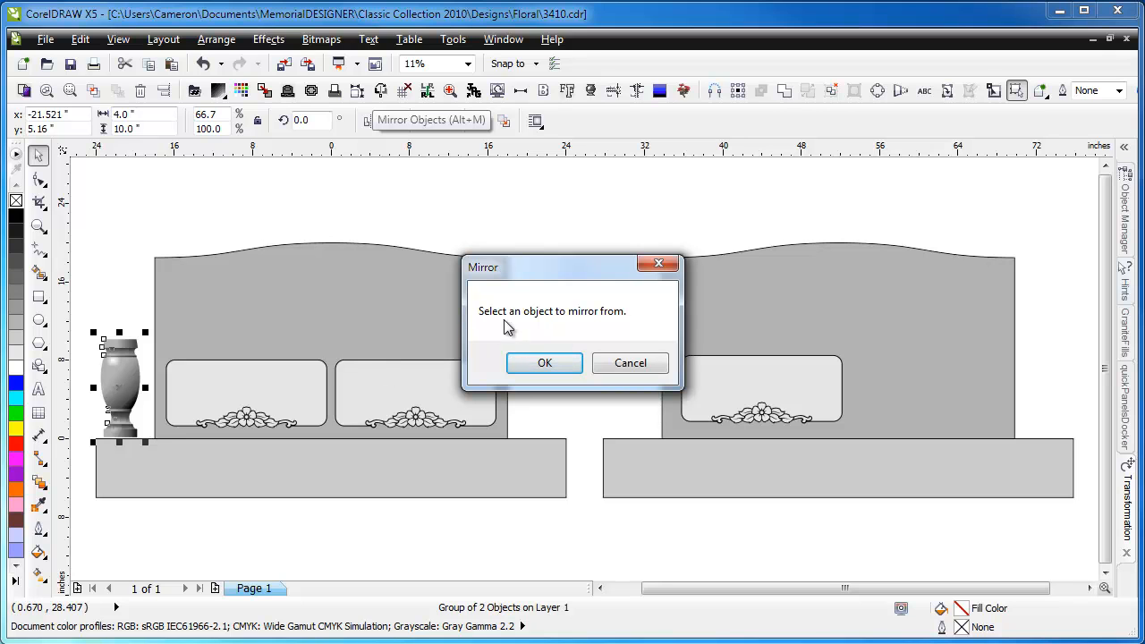
{"action": "left_click", "coordinate": [547, 363]}
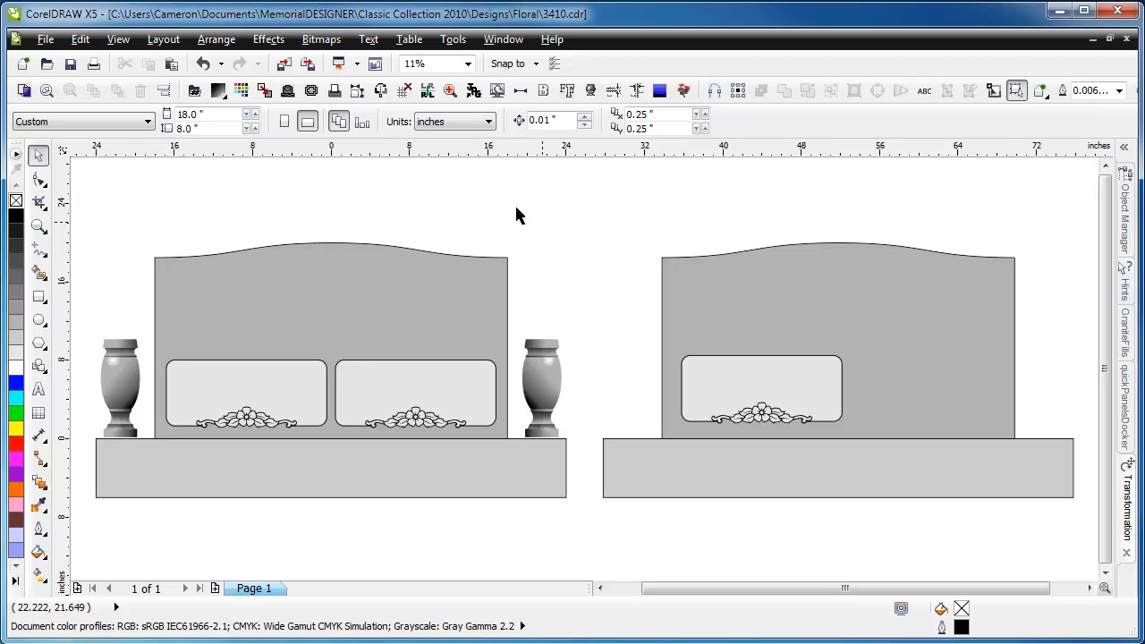
Step: Import Daisy 01,baby.cdr from the Flowers clipart folder and place it at the left panel's upper-left corner
{"action": "left_click", "coordinate": [39, 227]}
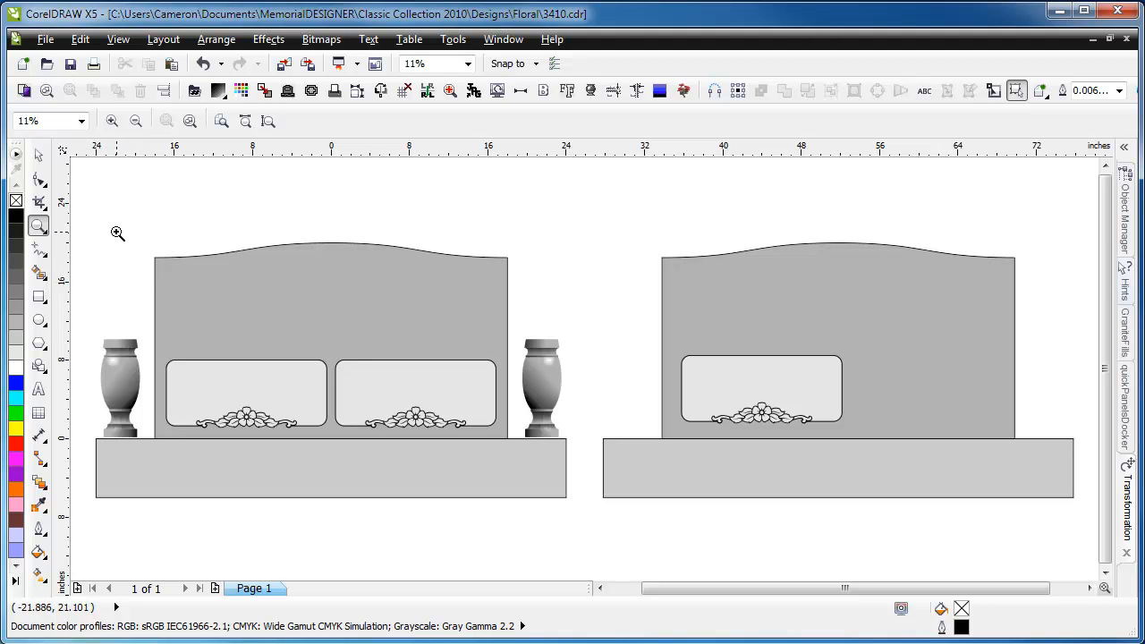
{"action": "left_click_drag", "start_coordinate": [126, 298], "coordinate": [392, 480]}
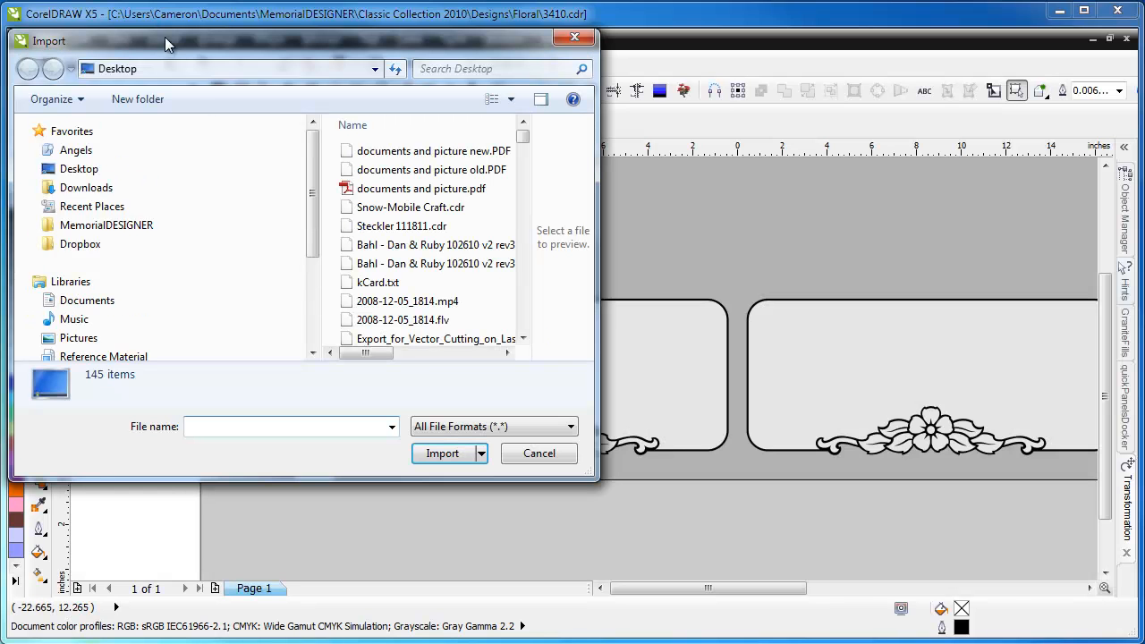
{"action": "left_click_drag", "start_coordinate": [592, 475], "coordinate": [1129, 632]}
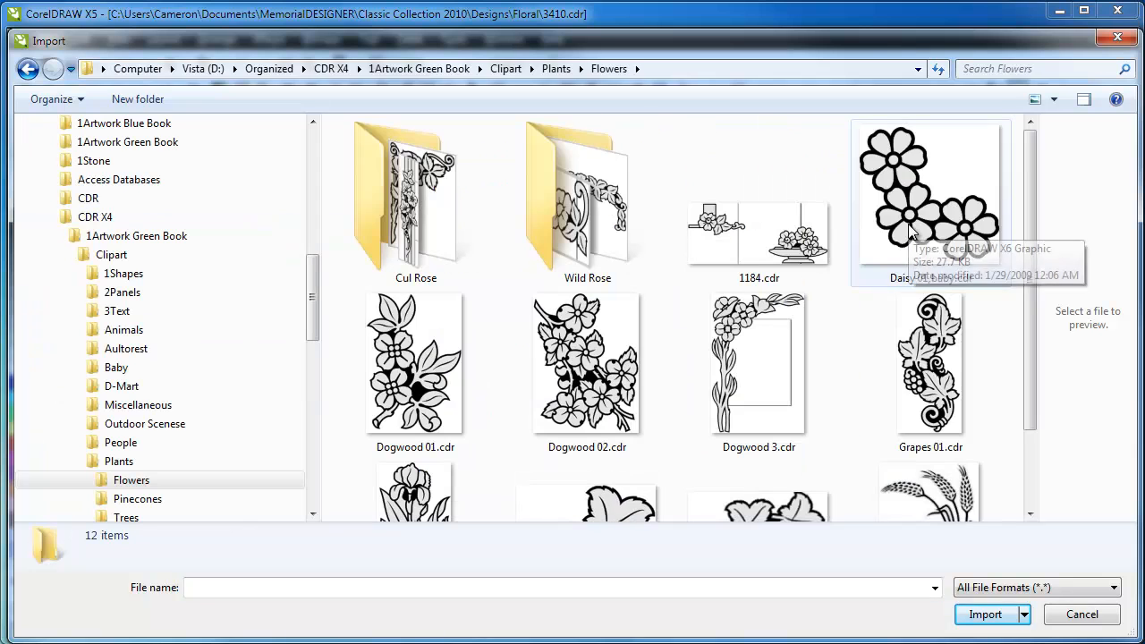
{"action": "left_click", "coordinate": [930, 206]}
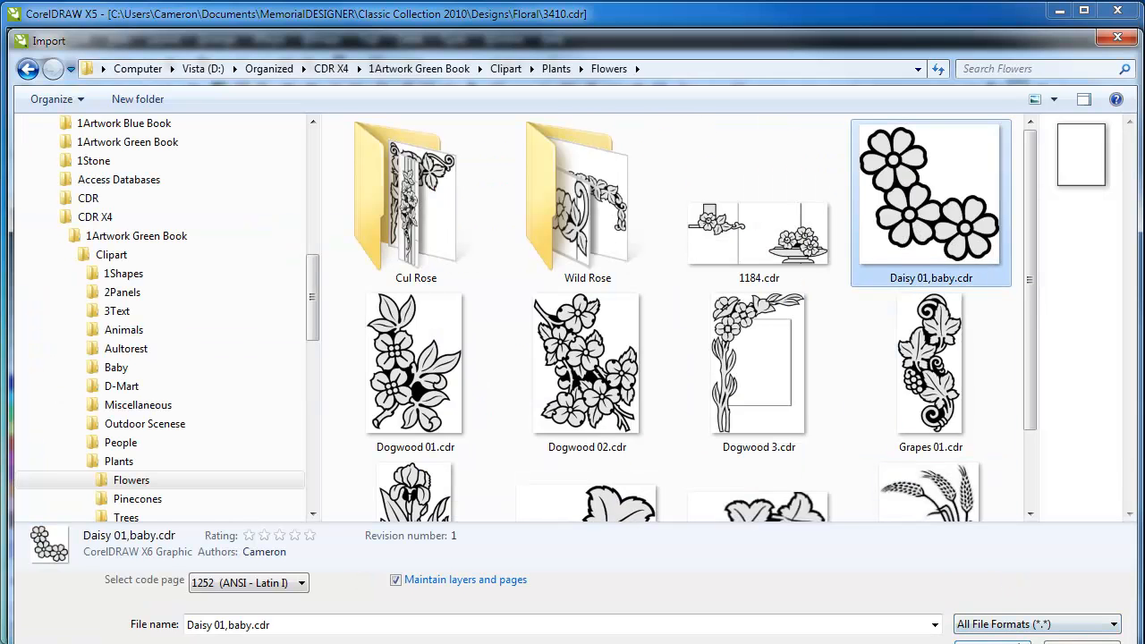
{"action": "left_click", "coordinate": [991, 642]}
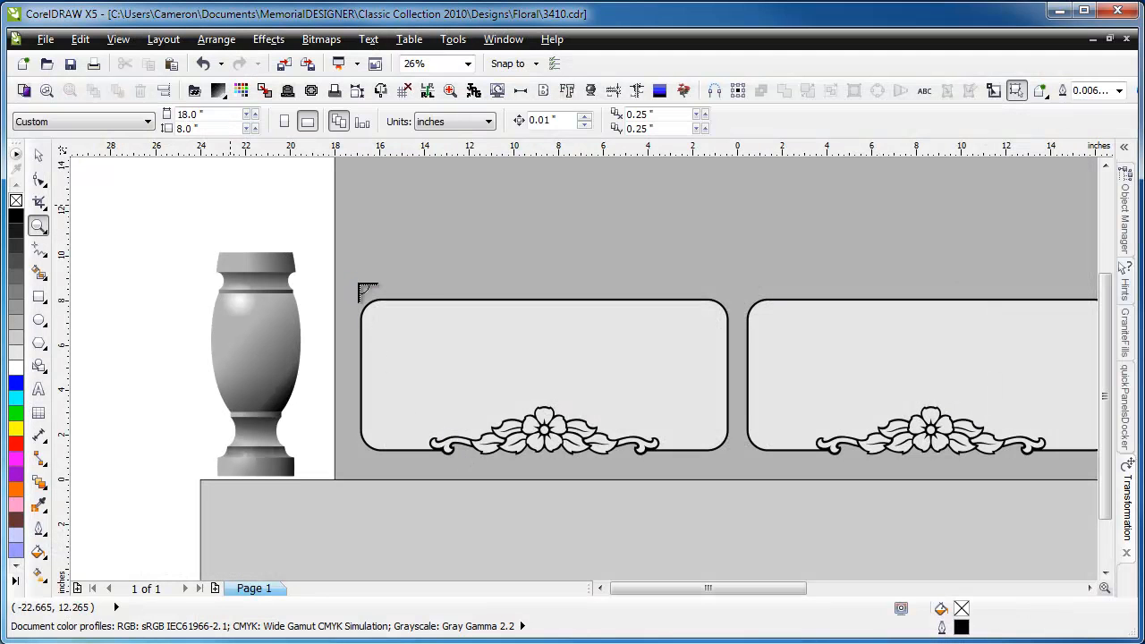
{"action": "left_click", "coordinate": [359, 290]}
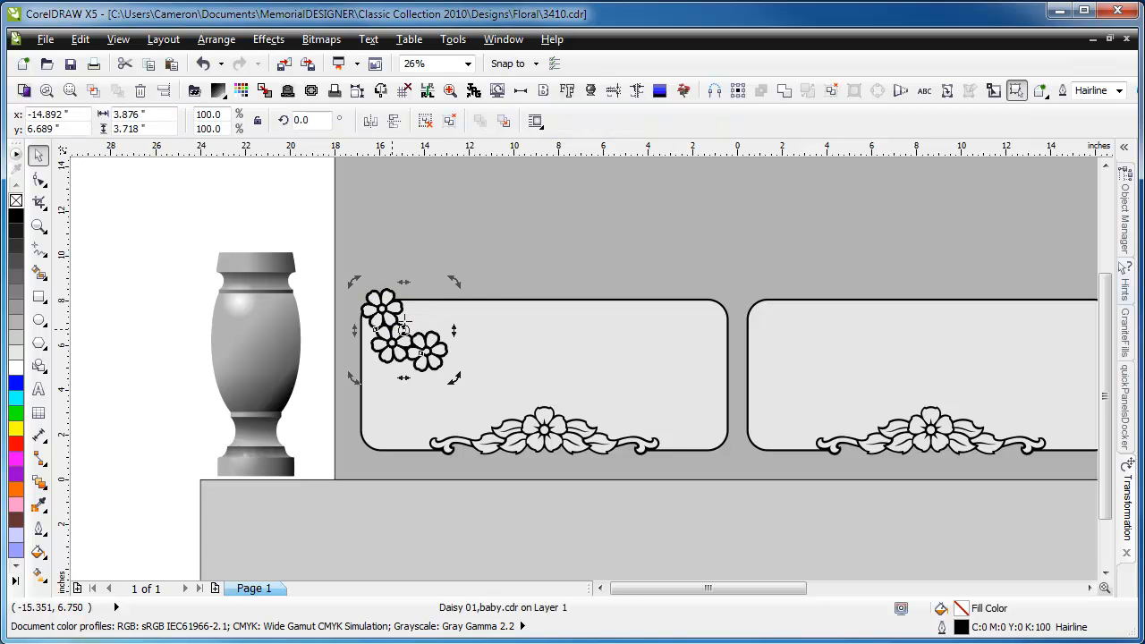
Step: Rotate the daisy cluster to 278.5 degrees and fit it around the left panel's upper-left corner
{"action": "left_click_drag", "start_coordinate": [455, 281], "coordinate": [558, 450]}
{"action": "key", "text": "Escape"}
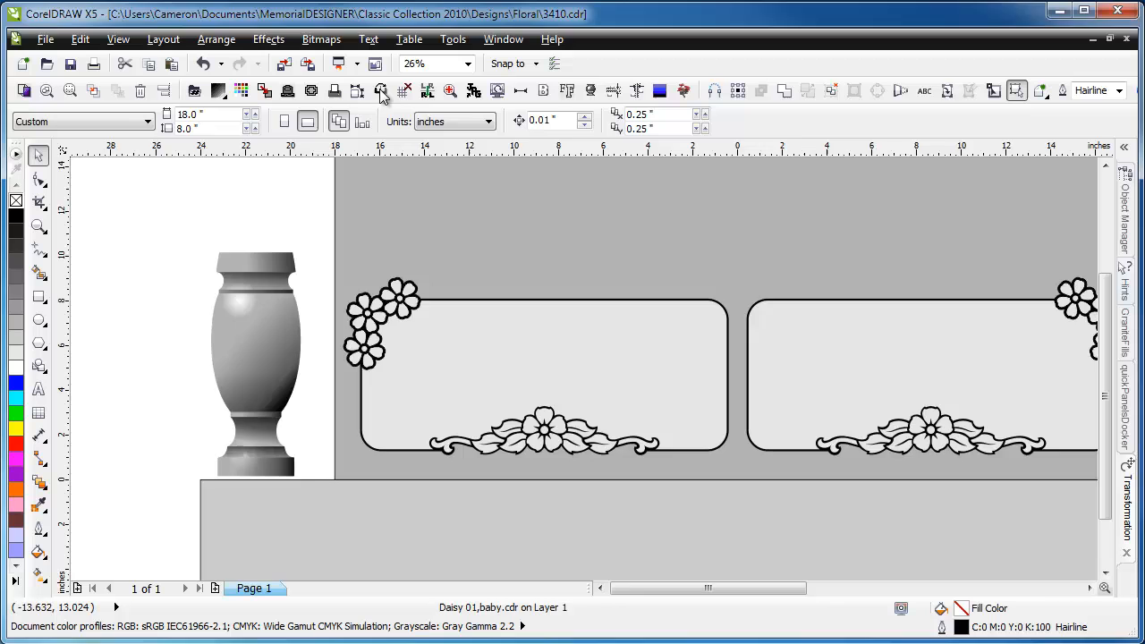
{"action": "key", "text": "F4"}
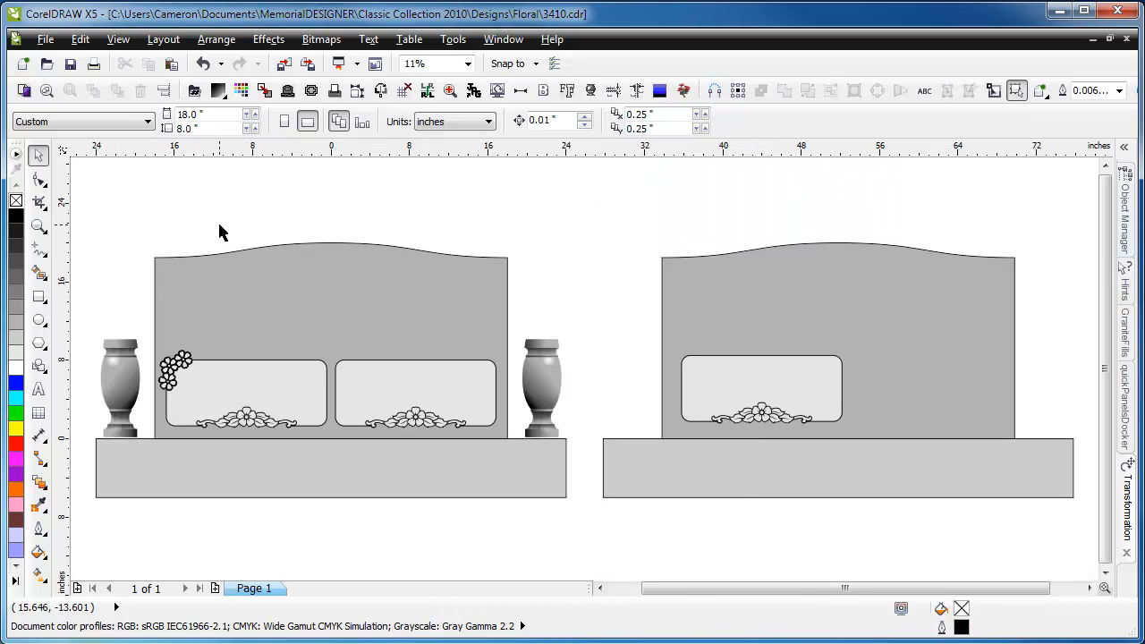
{"action": "left_click", "coordinate": [183, 362]}
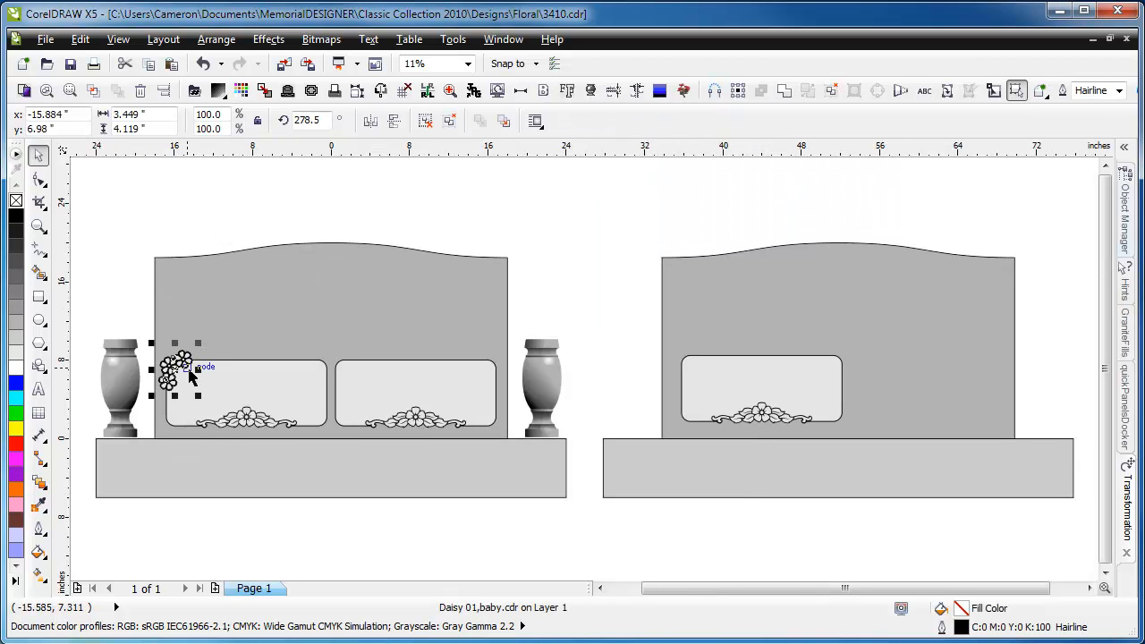
Step: Try mirroring the daisy cluster across the left panel to its upper-right corner, and delete the mirrored copy
{"action": "key", "text": "Escape"}
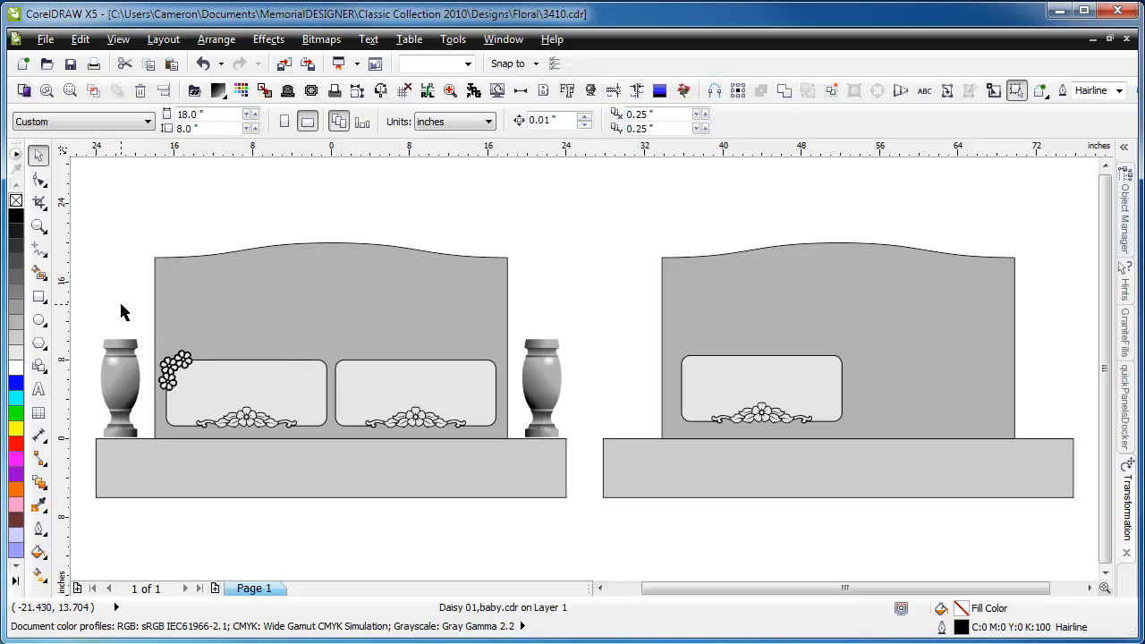
{"action": "left_click", "coordinate": [171, 374]}
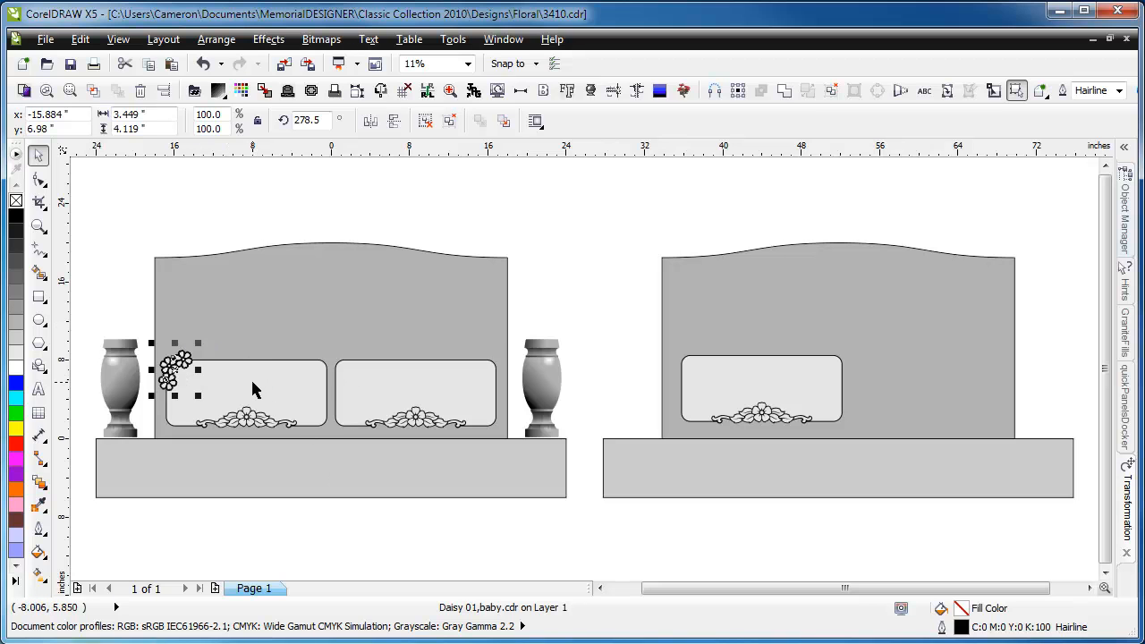
{"action": "key", "text": "ctrl+m"}
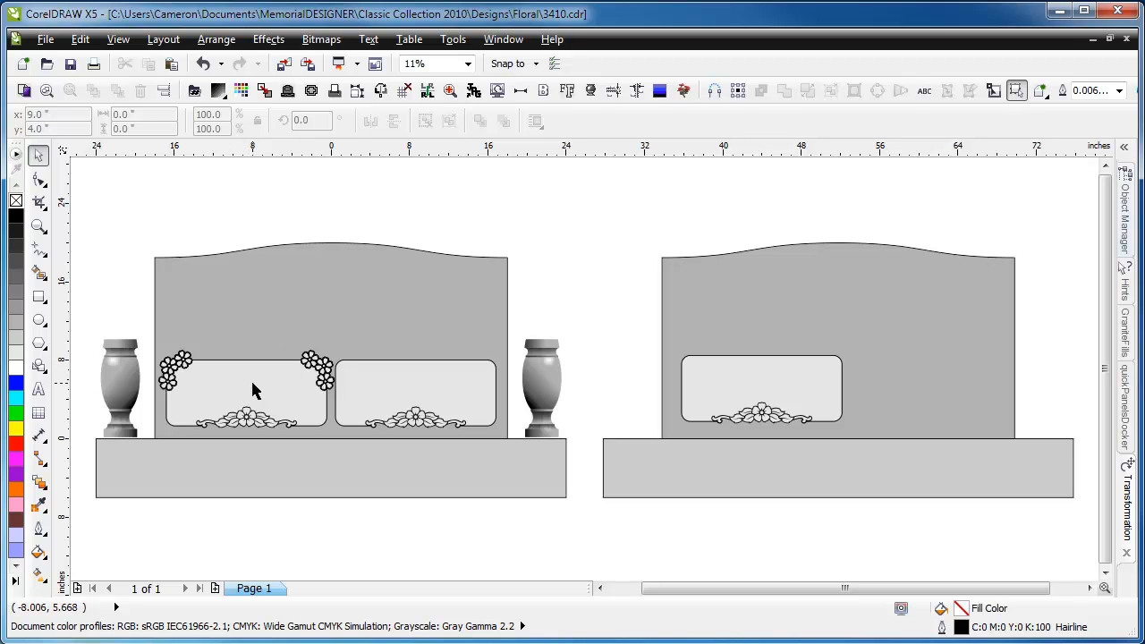
{"action": "left_click", "coordinate": [318, 534]}
{"action": "scroll", "coordinate": [262, 376], "scroll_direction": "up", "scroll_amount": 2}
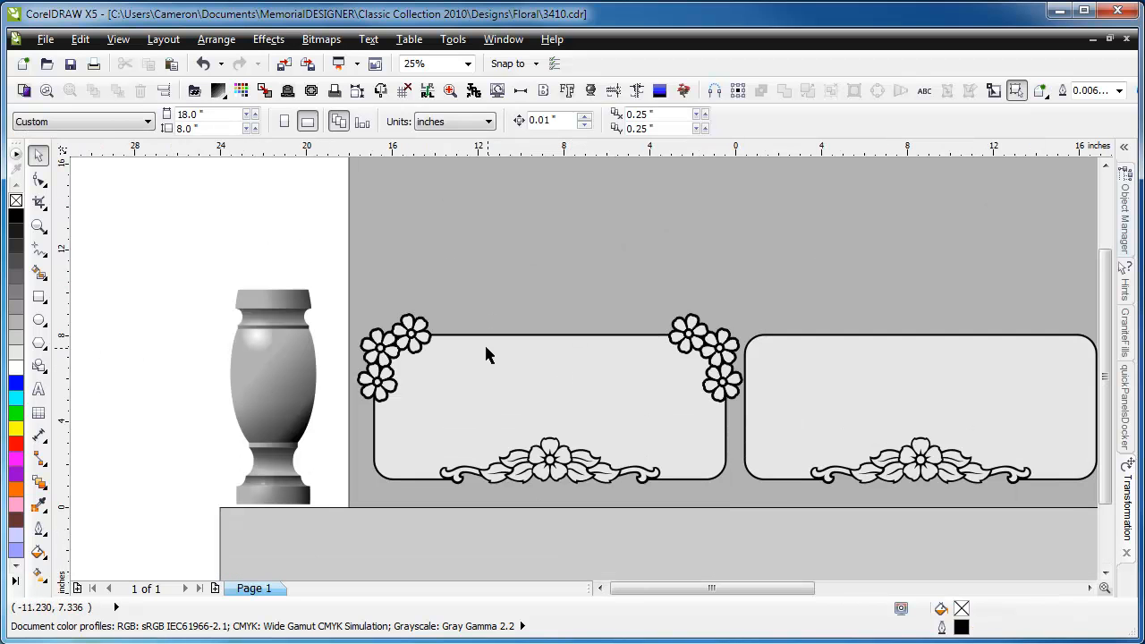
{"action": "scroll", "coordinate": [407, 333], "scroll_direction": "down", "scroll_amount": 2}
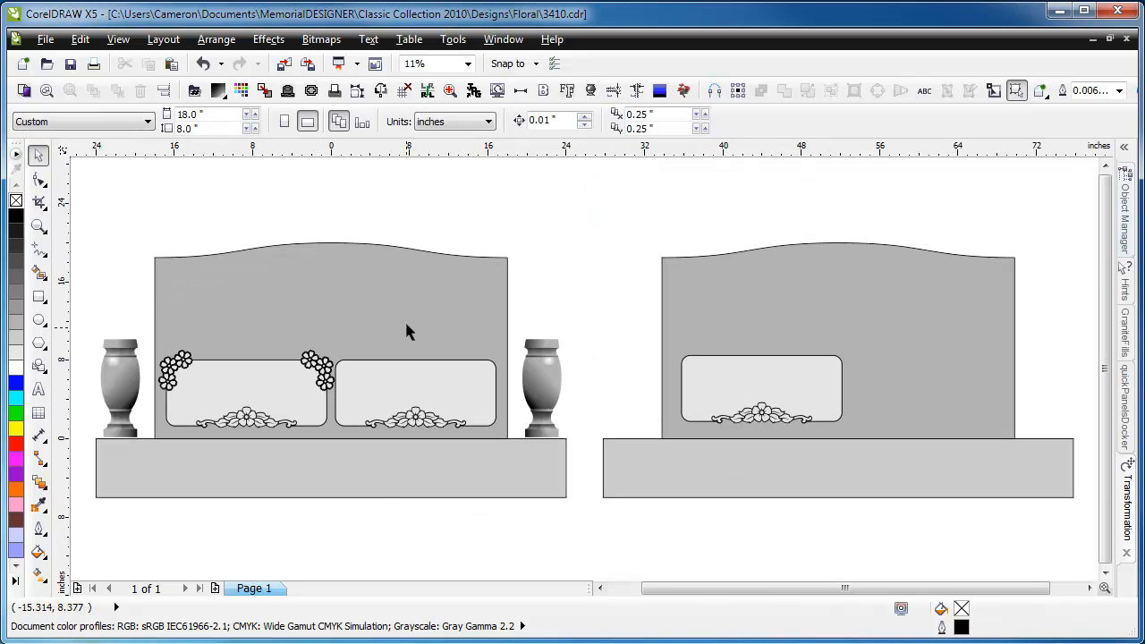
{"action": "left_click", "coordinate": [323, 372]}
{"action": "key", "text": "Delete"}
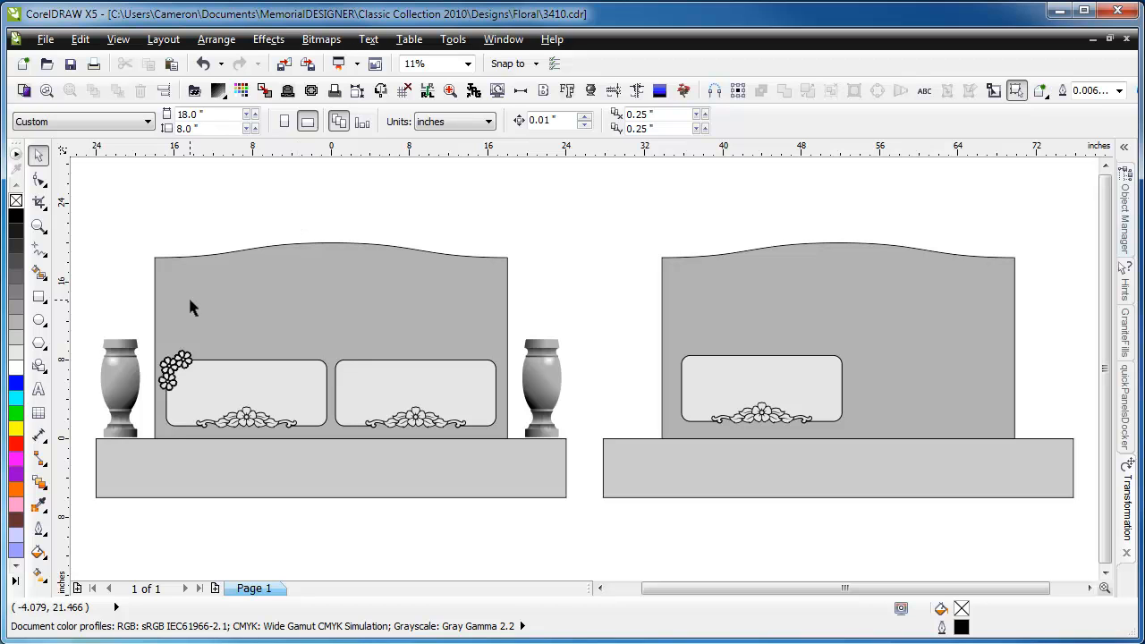
Step: Mirror the remaining daisy cluster across the left panel once more and remove the copy at the upper-right corner
{"action": "left_click", "coordinate": [175, 374]}
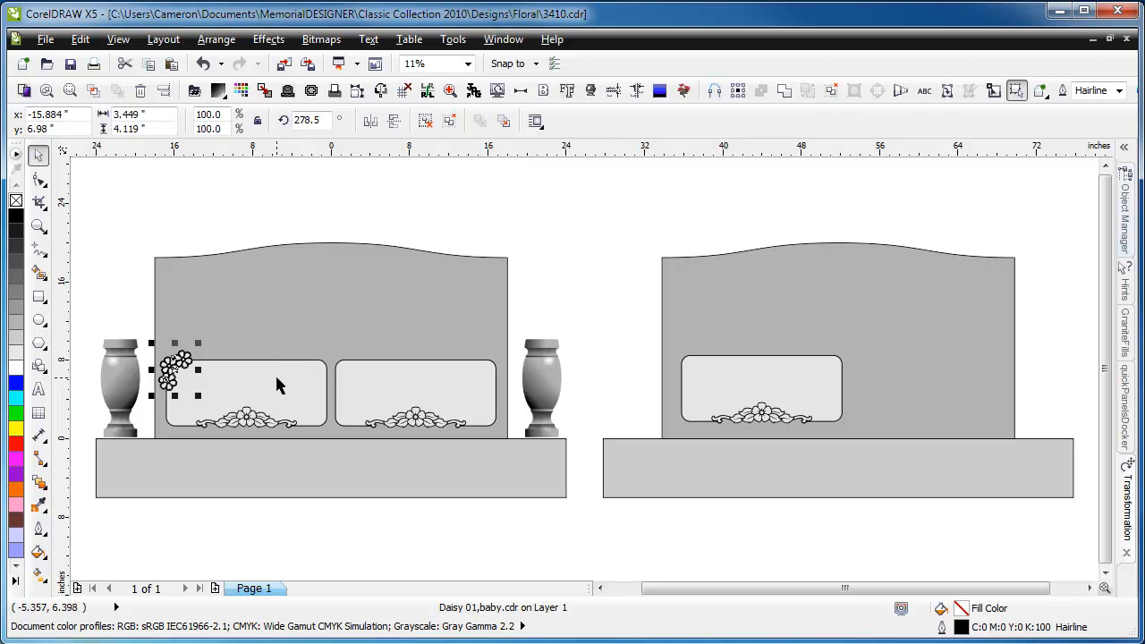
{"action": "key", "text": "alt+m"}
{"action": "left_click", "coordinate": [374, 208]}
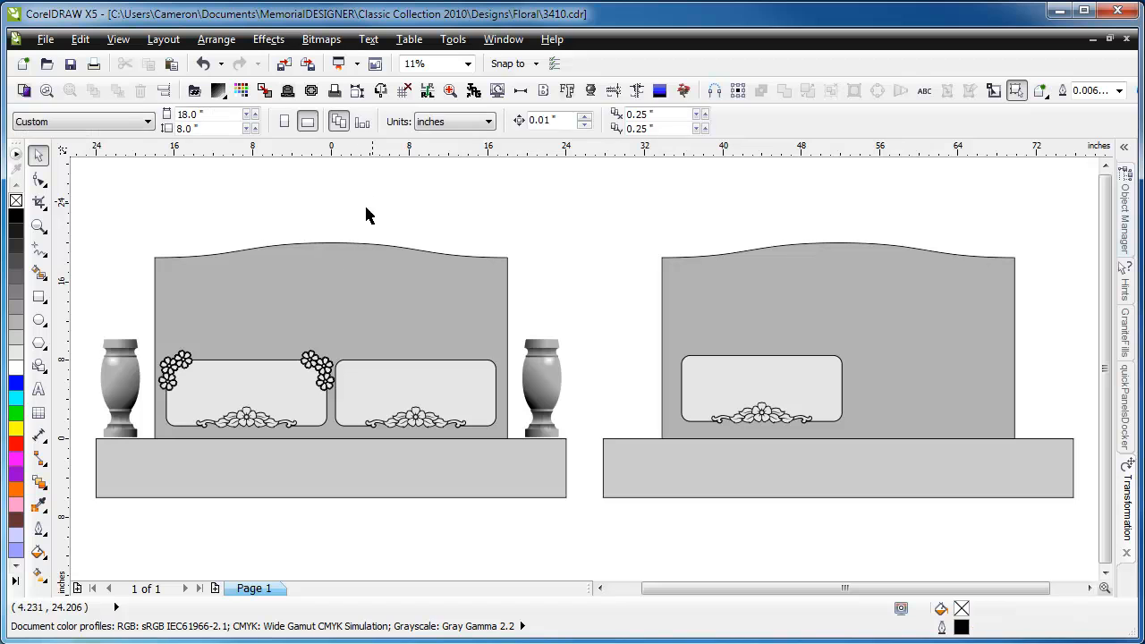
{"action": "left_click", "coordinate": [326, 369]}
{"action": "key", "text": "Delete"}
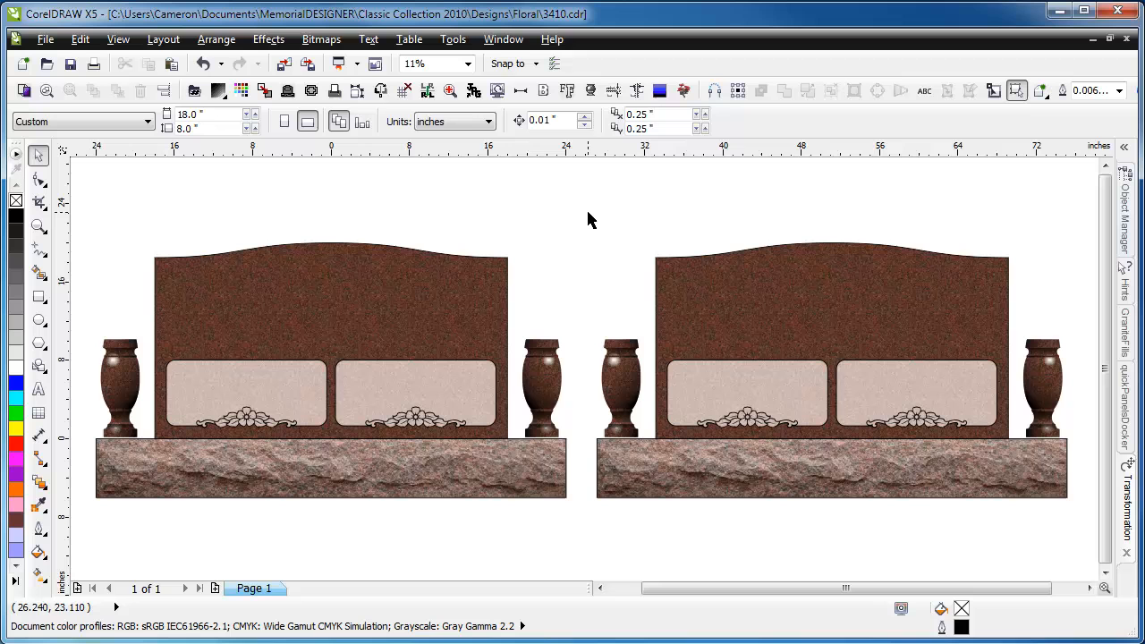
Step: Fill the entire right monument, including its base, panels and vases, with Georgia Gray granite
{"action": "left_click_drag", "start_coordinate": [588, 219], "coordinate": [1074, 530]}
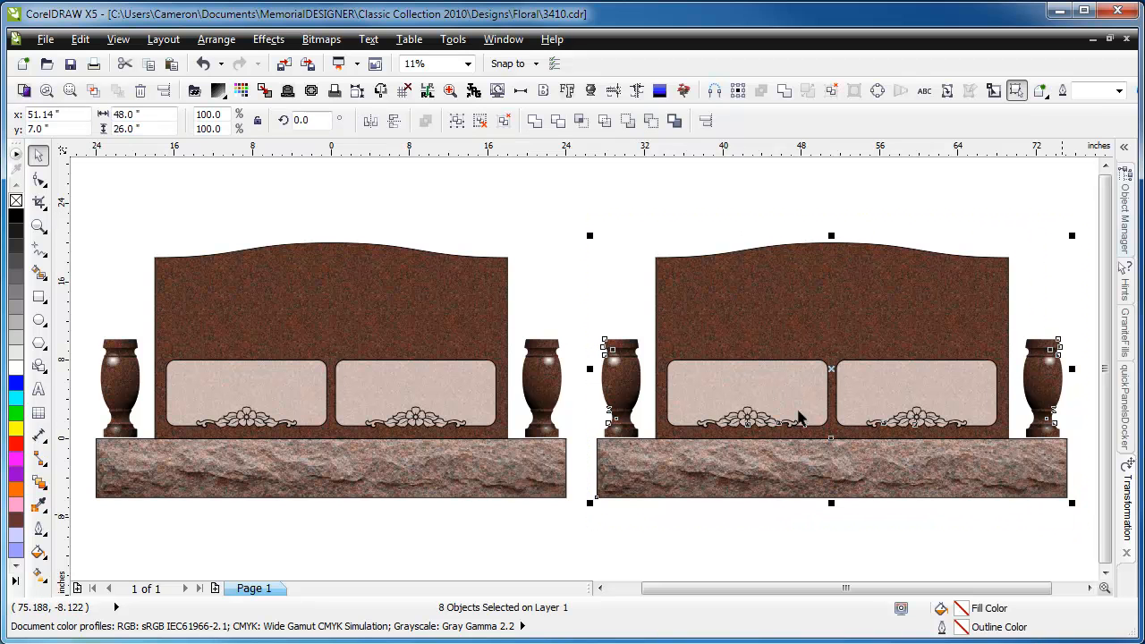
{"action": "left_click", "coordinate": [218, 90]}
{"action": "left_click", "coordinate": [450, 225]}
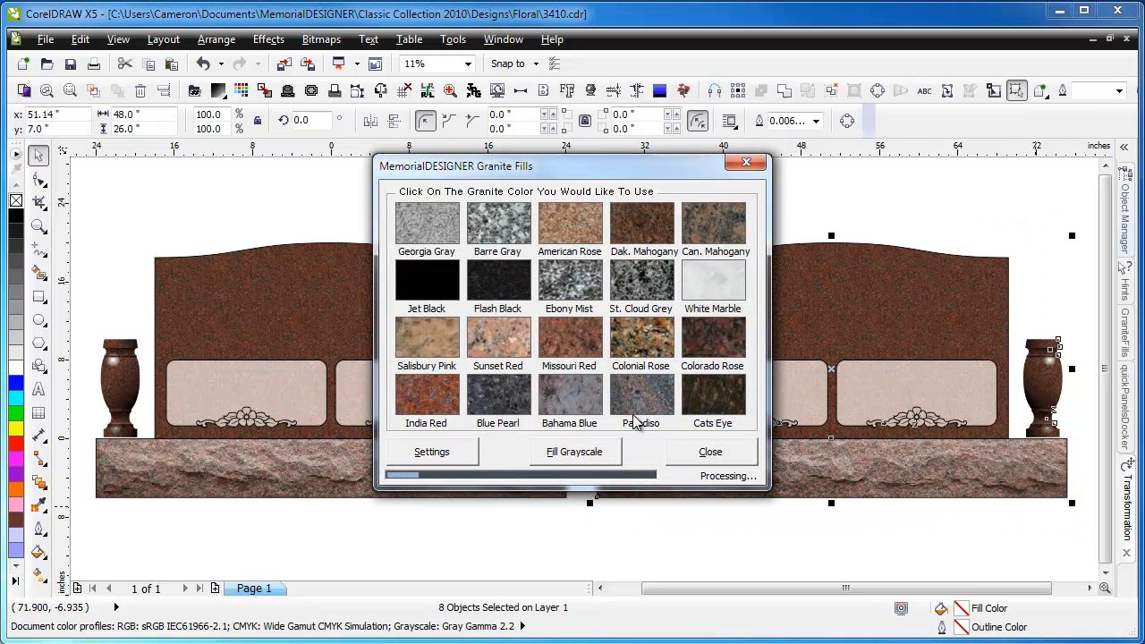
{"action": "left_click", "coordinate": [704, 455]}
{"action": "left_click", "coordinate": [292, 235]}
Step: Export the left monument as a JPEG proof and browse for it in the MemorialDESIGNER Proofs folder in Windows Explorer
{"action": "left_click_drag", "start_coordinate": [79, 199], "coordinate": [577, 535]}
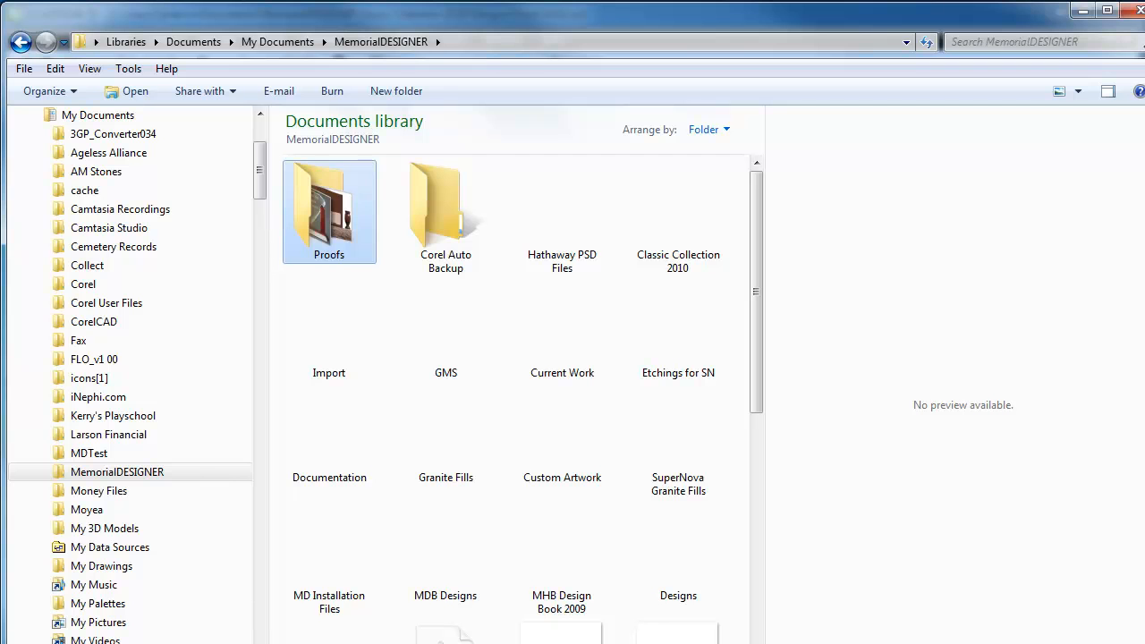
{"action": "mouse_move", "coordinate": [1144, 643]}
{"action": "left_mouse_down"}
{"action": "mouse_move", "coordinate": [1109, 636]}
{"action": "mouse_move", "coordinate": [1142, 643]}
{"action": "left_mouse_up"}
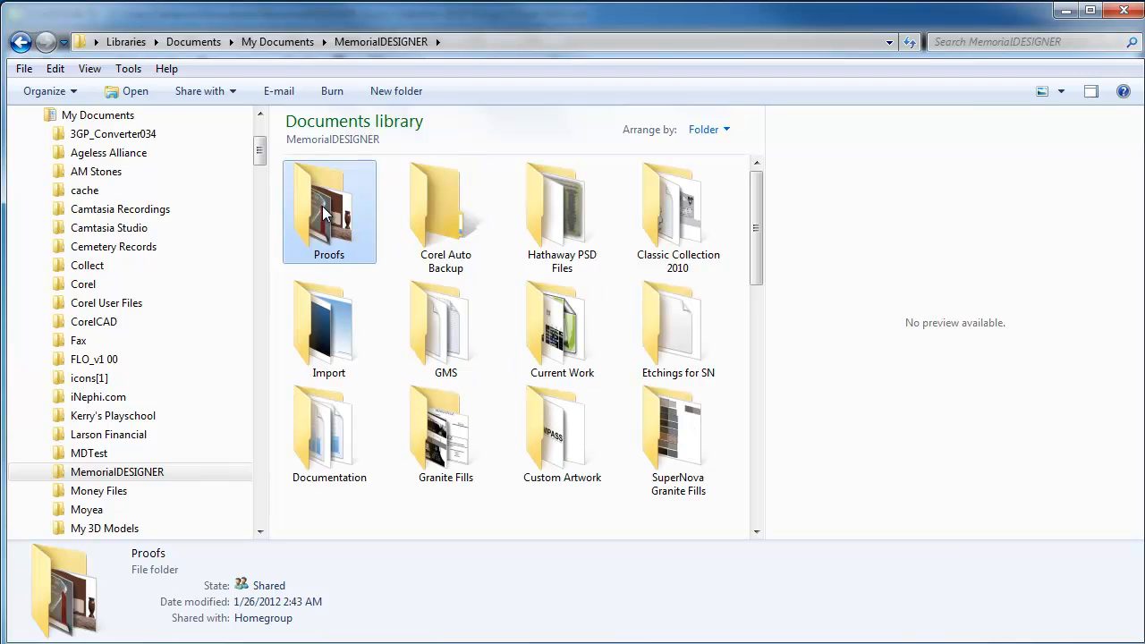
{"action": "double_click", "coordinate": [358, 235]}
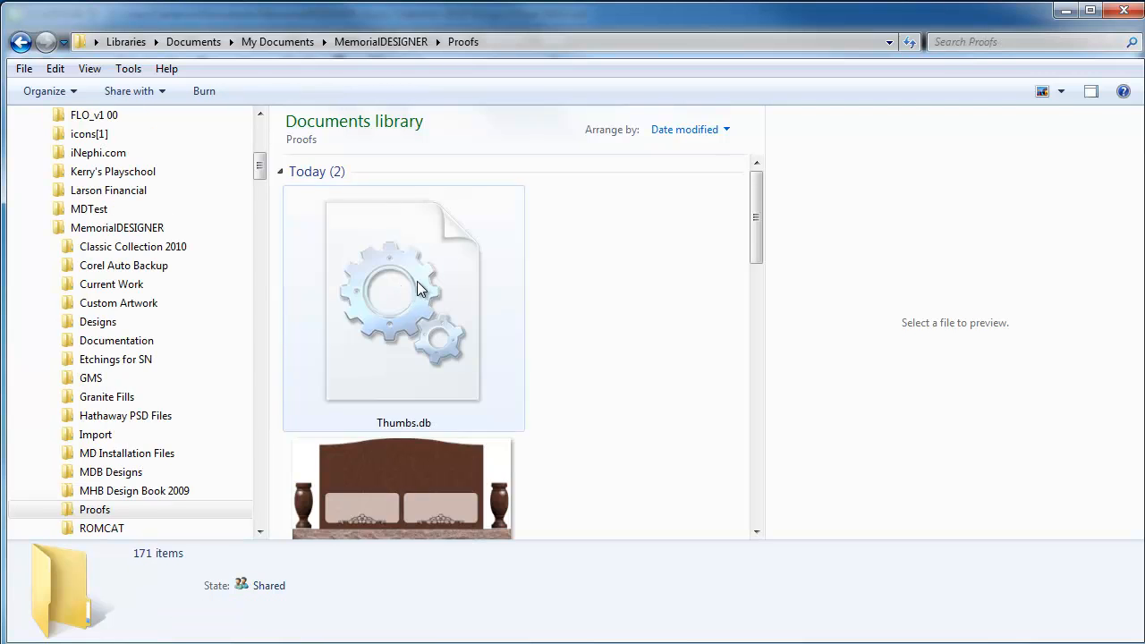
{"action": "left_click_drag", "start_coordinate": [755, 197], "coordinate": [769, 259]}
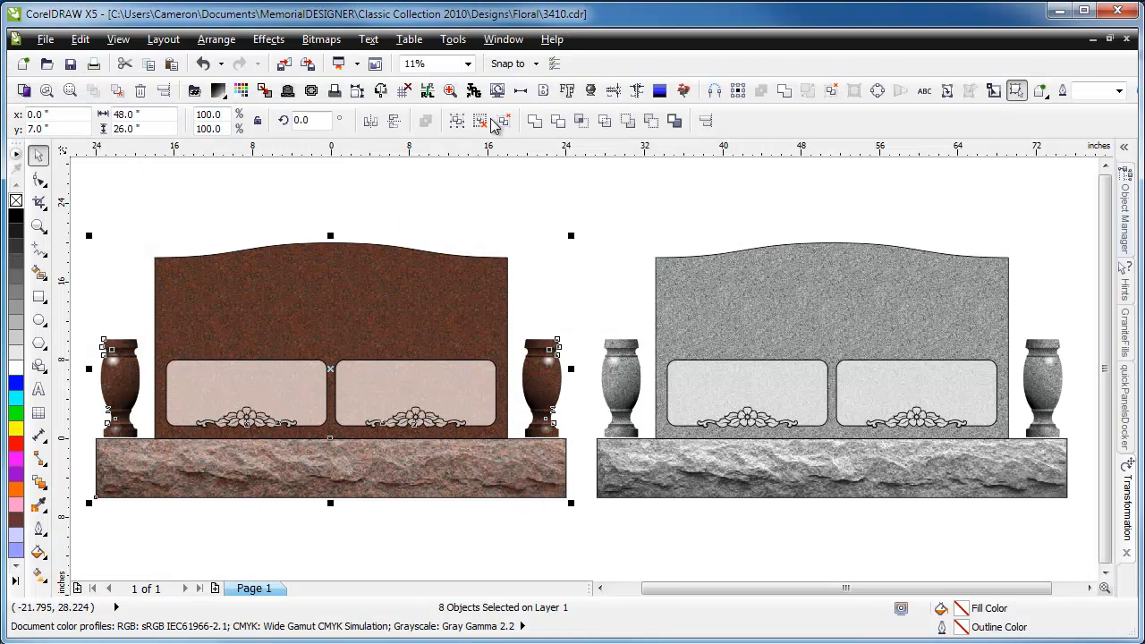
Step: Save the drawing to the Desktop under the name Sample Design, keeping the granite fills instead of converting them to greyscale
{"action": "left_click", "coordinate": [271, 210]}
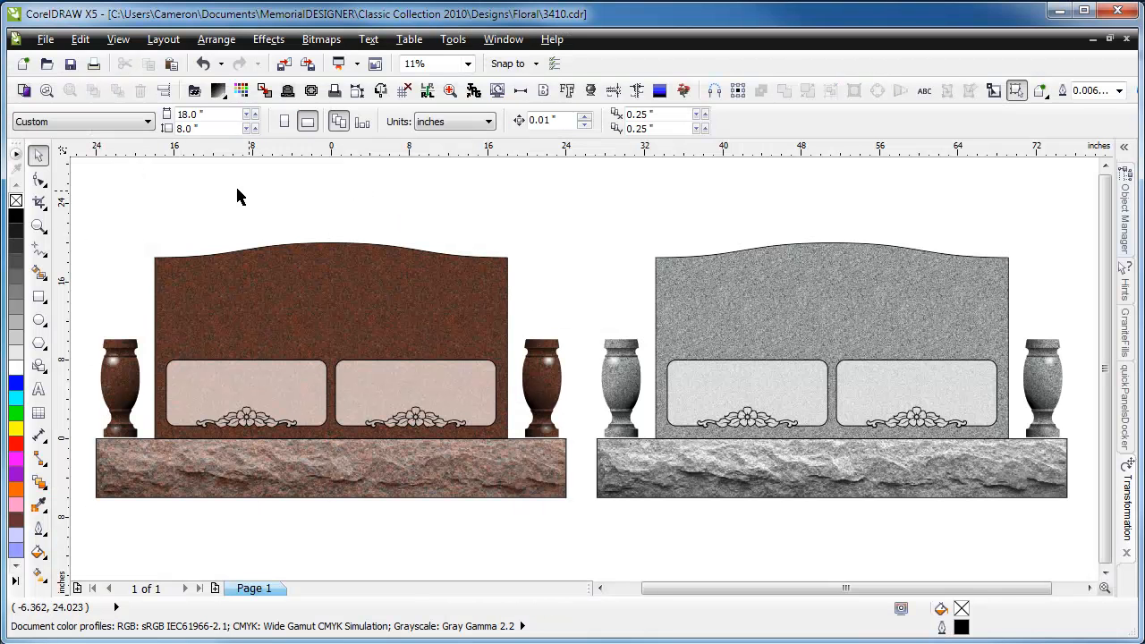
{"action": "left_click", "coordinate": [44, 39]}
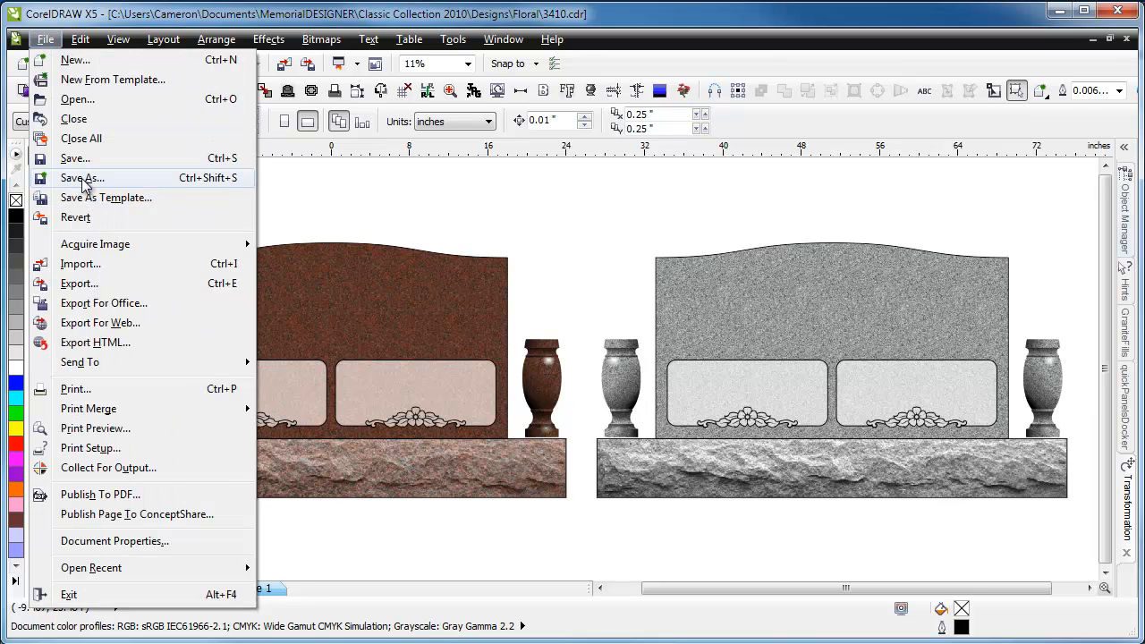
{"action": "left_click", "coordinate": [82, 181]}
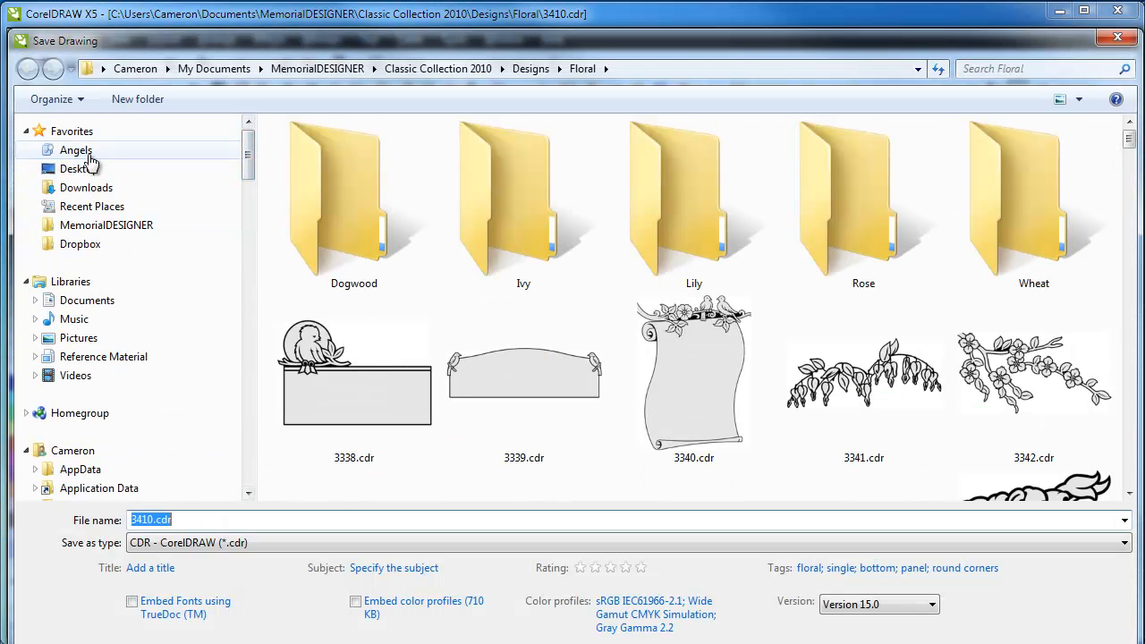
{"action": "left_click", "coordinate": [79, 169]}
{"action": "left_click", "coordinate": [182, 519]}
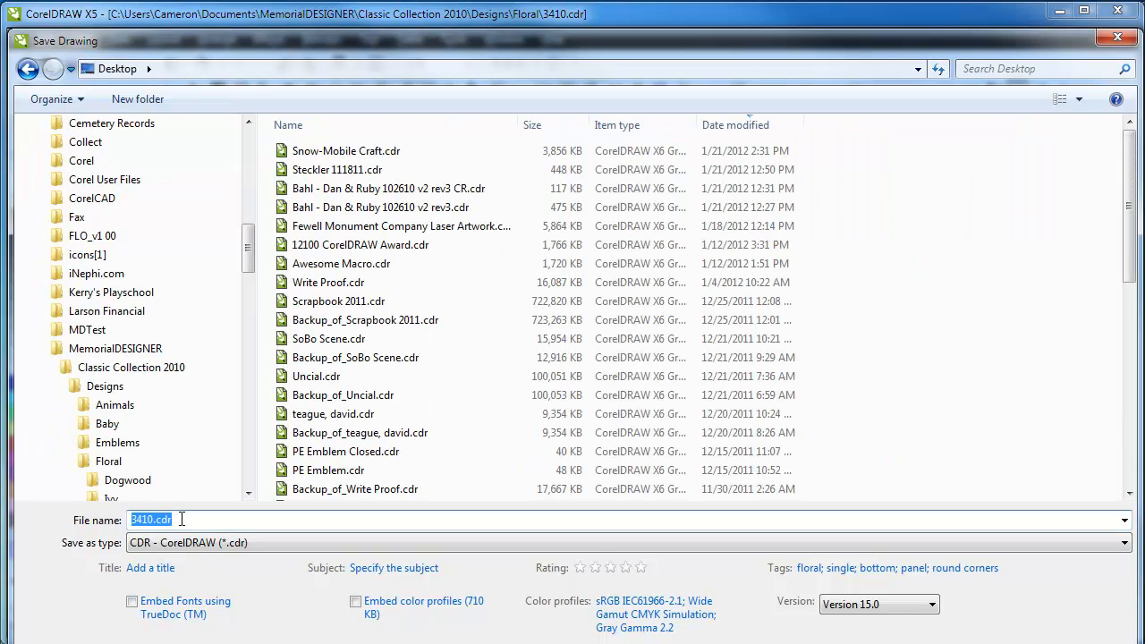
{"action": "type", "text": "Sample Design"}
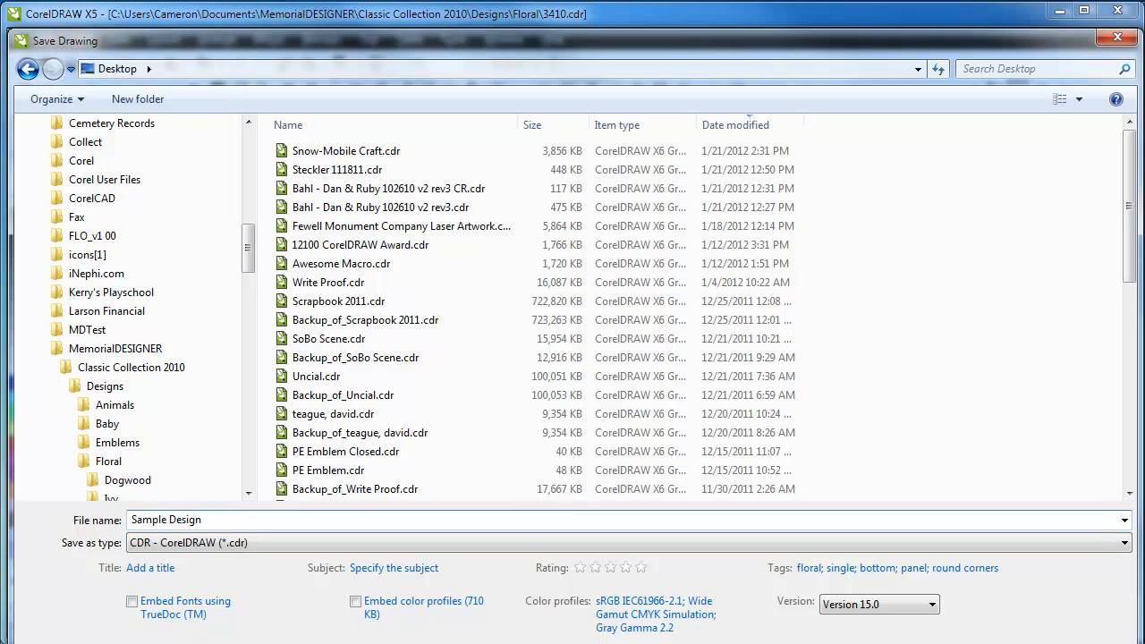
{"action": "key", "text": "Return"}
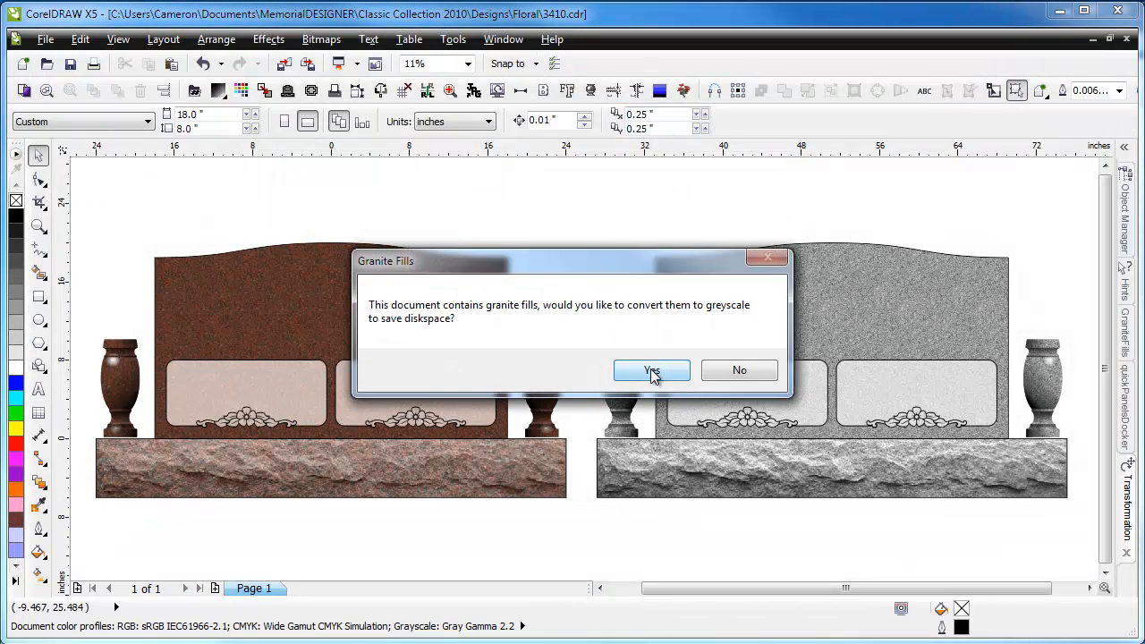
{"action": "left_click", "coordinate": [685, 371]}
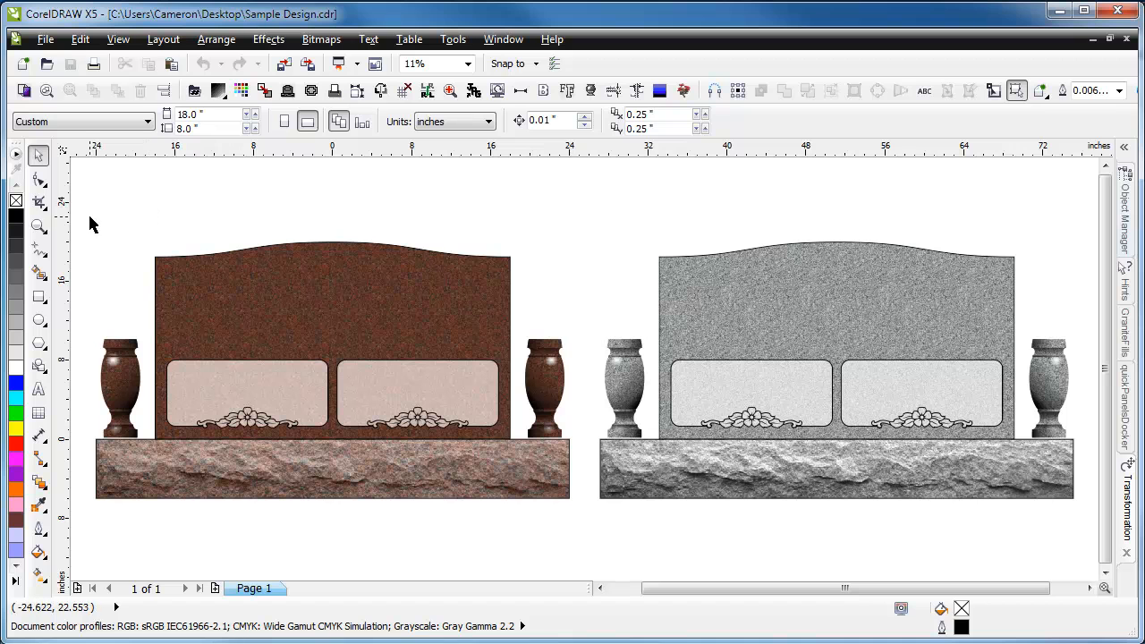
Step: Export the left monument as a 1280-pixel-wide JPEG proof and select the new file in the Proofs folder
{"action": "left_click_drag", "start_coordinate": [87, 189], "coordinate": [598, 537]}
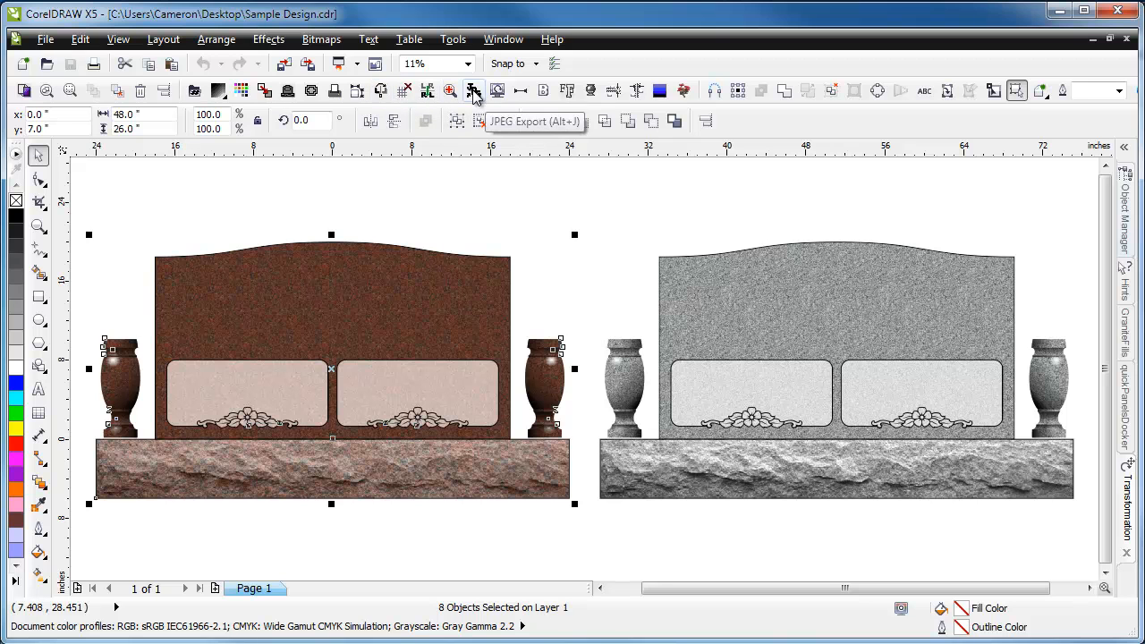
{"action": "left_click", "coordinate": [479, 225]}
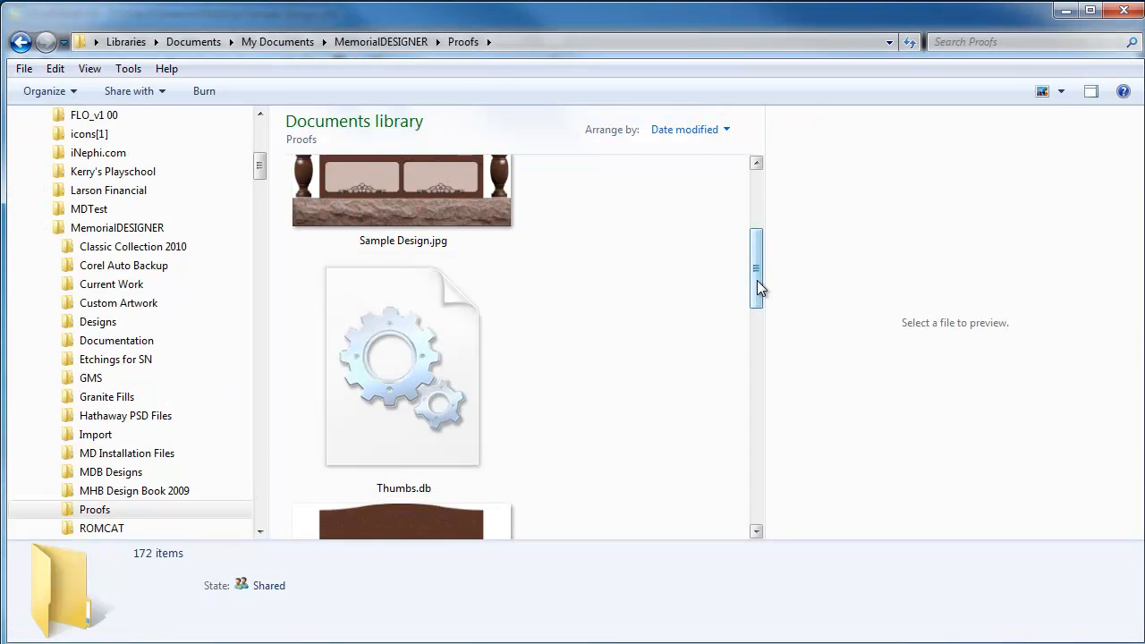
{"action": "left_click_drag", "start_coordinate": [757, 280], "coordinate": [762, 284]}
{"action": "left_click", "coordinate": [421, 294]}
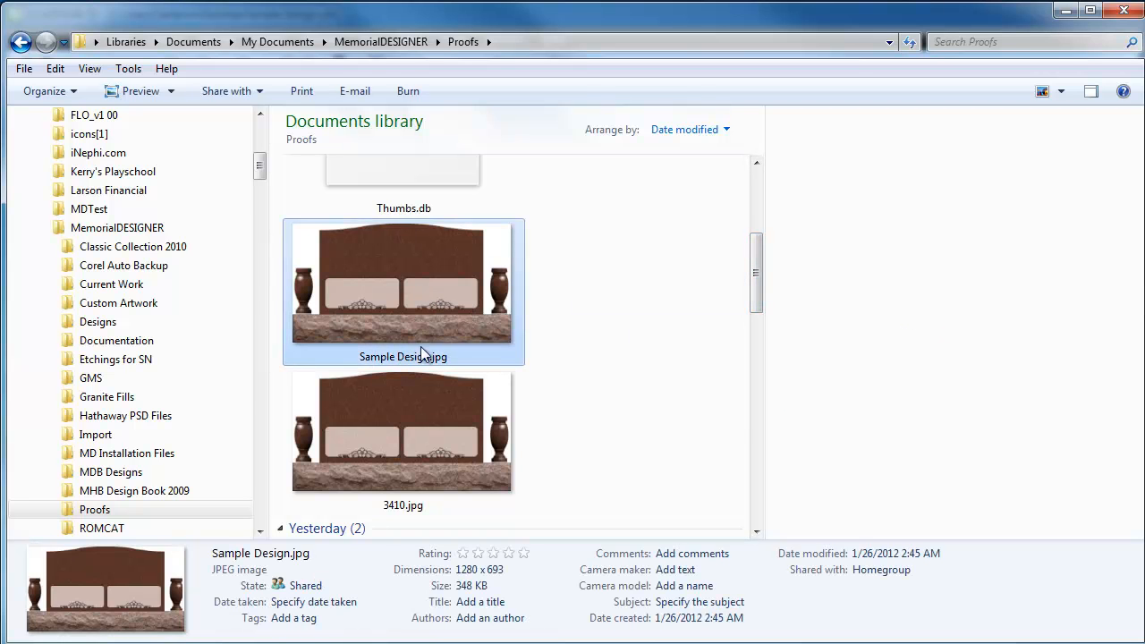
Step: Examine Sample Design.jpg in Windows Photo Viewer, close the viewer and check the file's details in the Proofs folder
{"action": "left_click", "coordinate": [591, 300]}
{"action": "left_click", "coordinate": [401, 294]}
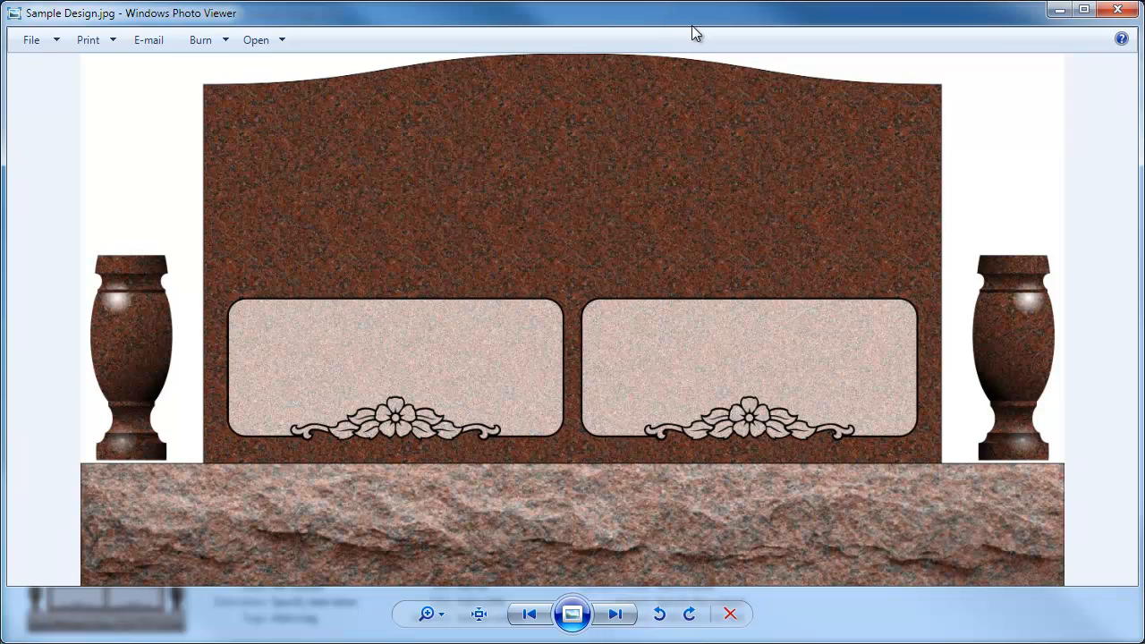
{"action": "left_click", "coordinate": [1117, 14]}
{"action": "left_click", "coordinate": [602, 297]}
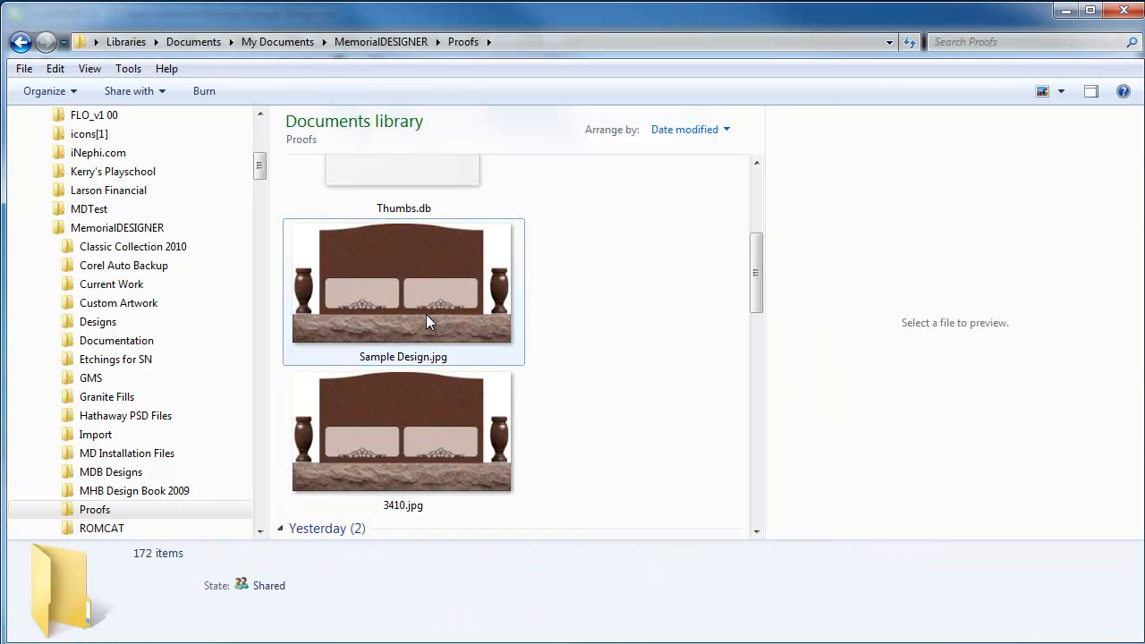
{"action": "mouse_move", "coordinate": [426, 314]}
{"action": "left_click", "coordinate": [433, 290]}
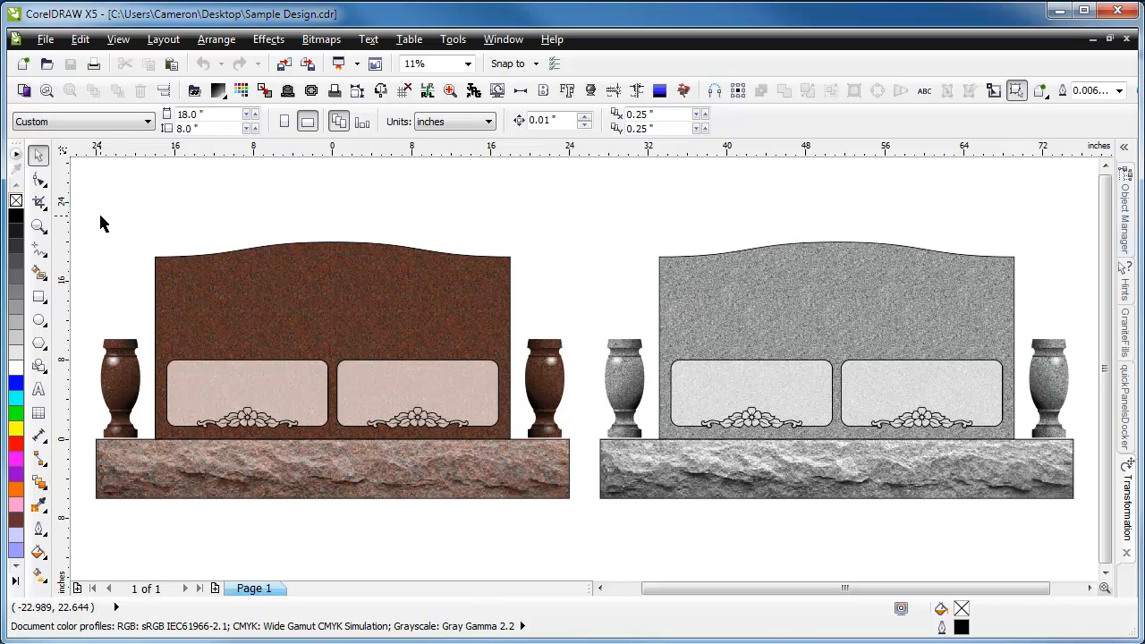
Step: Export the left monument from CorelDRAW as a second JPEG proof, 1920 pixels wide, and return to the Proofs folder
{"action": "left_click_drag", "start_coordinate": [80, 212], "coordinate": [587, 542]}
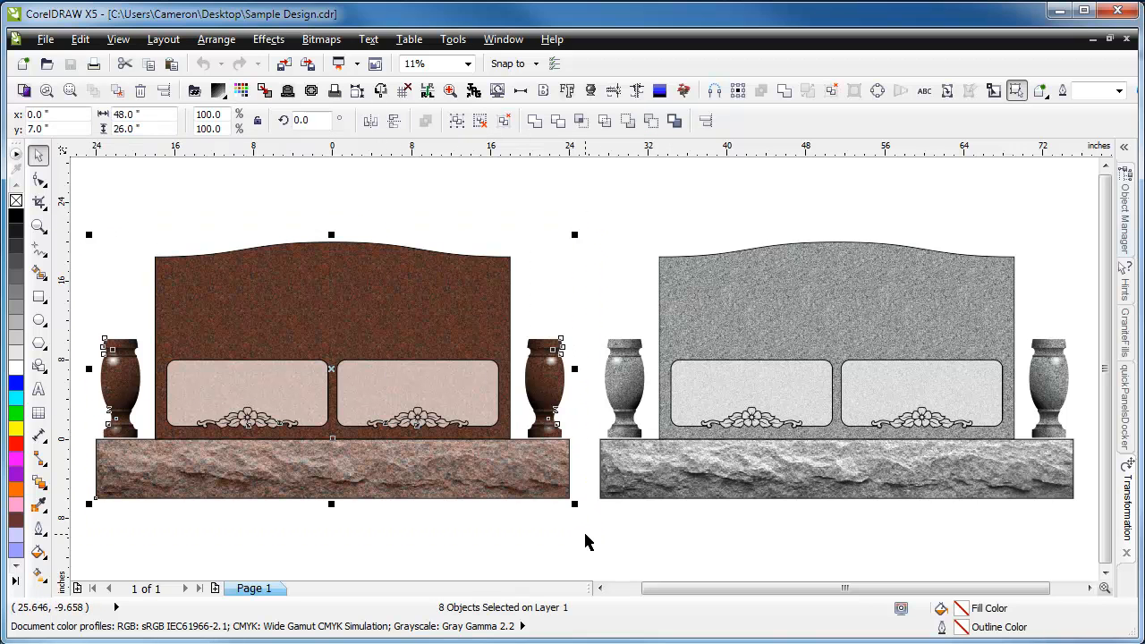
{"action": "left_click", "coordinate": [473, 92]}
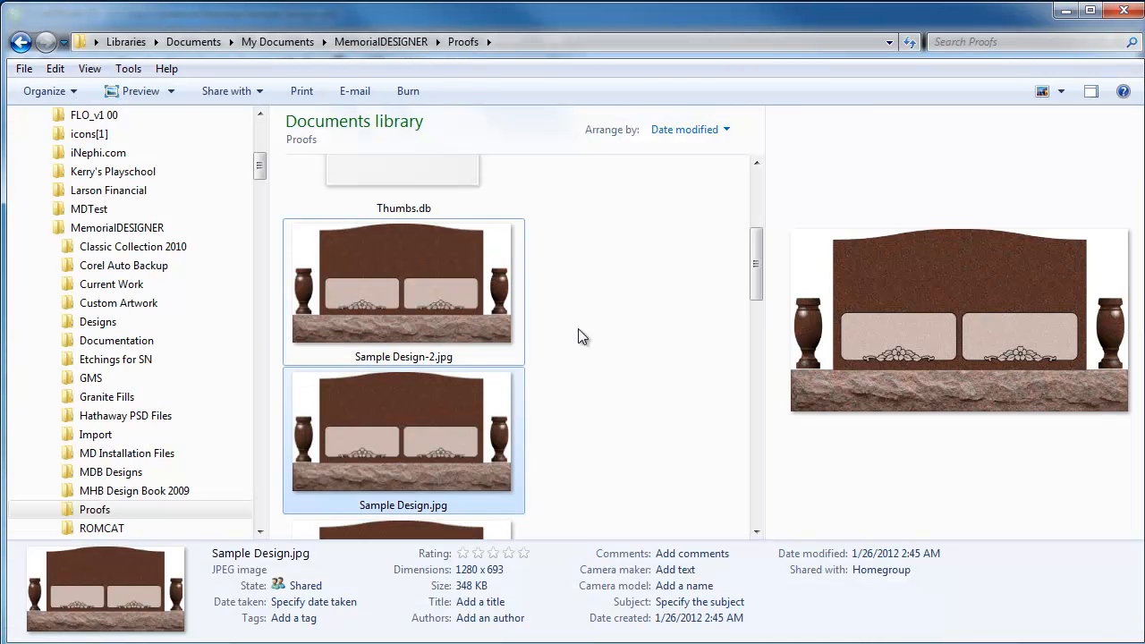
{"action": "left_click", "coordinate": [615, 291]}
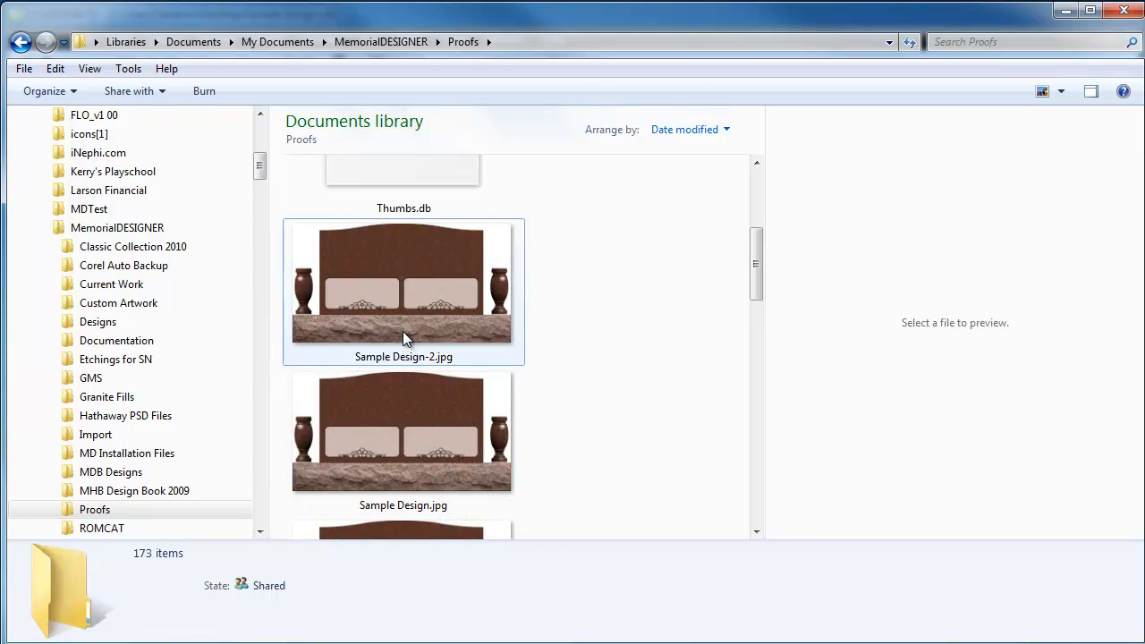
Step: Compare the pixel dimensions and file sizes of Sample Design-2.jpg and Sample Design.jpg
{"action": "mouse_move", "coordinate": [402, 331]}
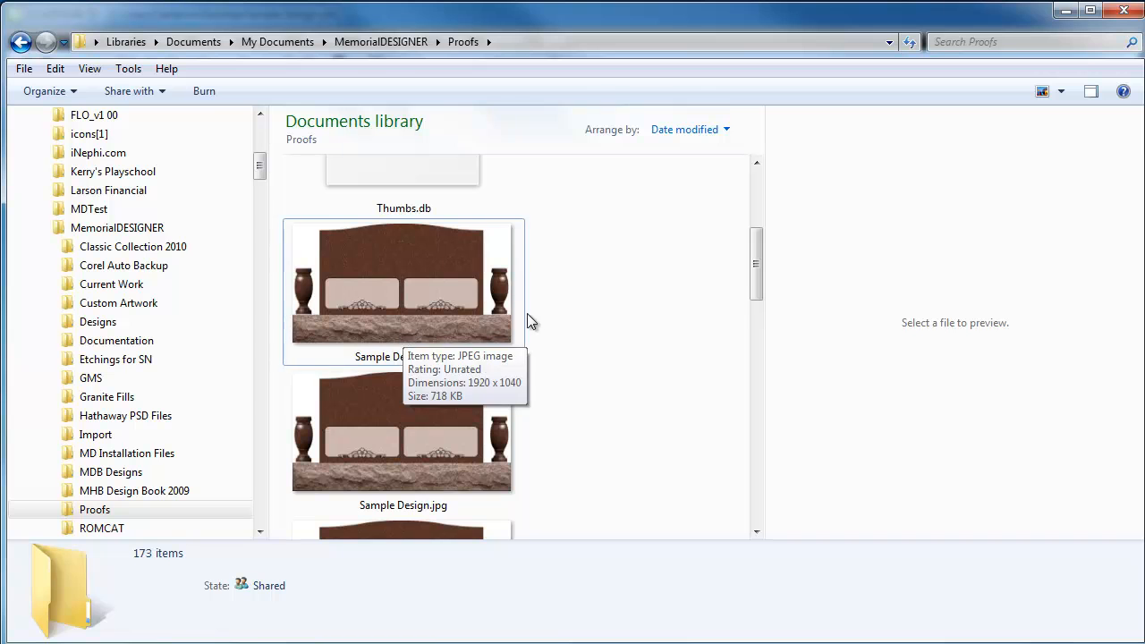
{"action": "left_click", "coordinate": [424, 436]}
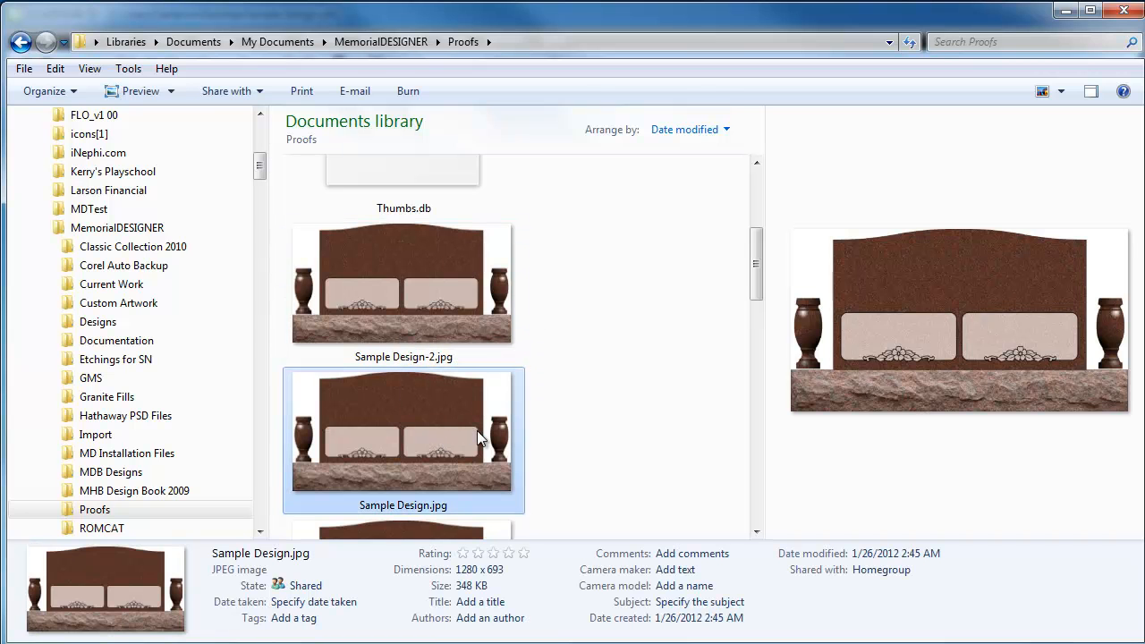
{"action": "left_click", "coordinate": [423, 324]}
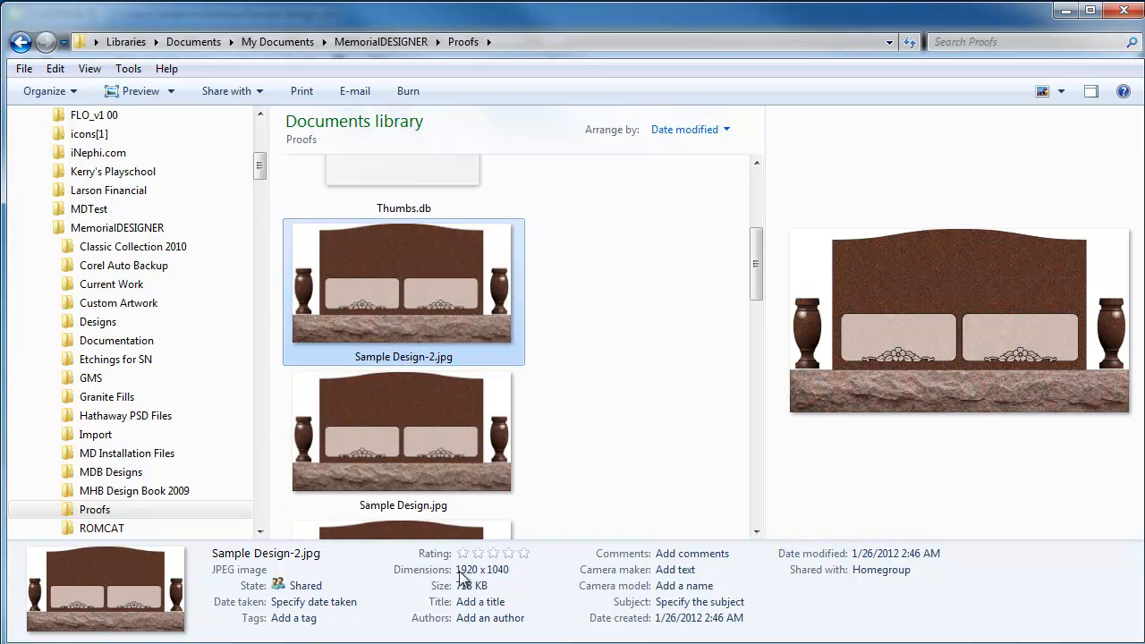
{"action": "left_click", "coordinate": [402, 411]}
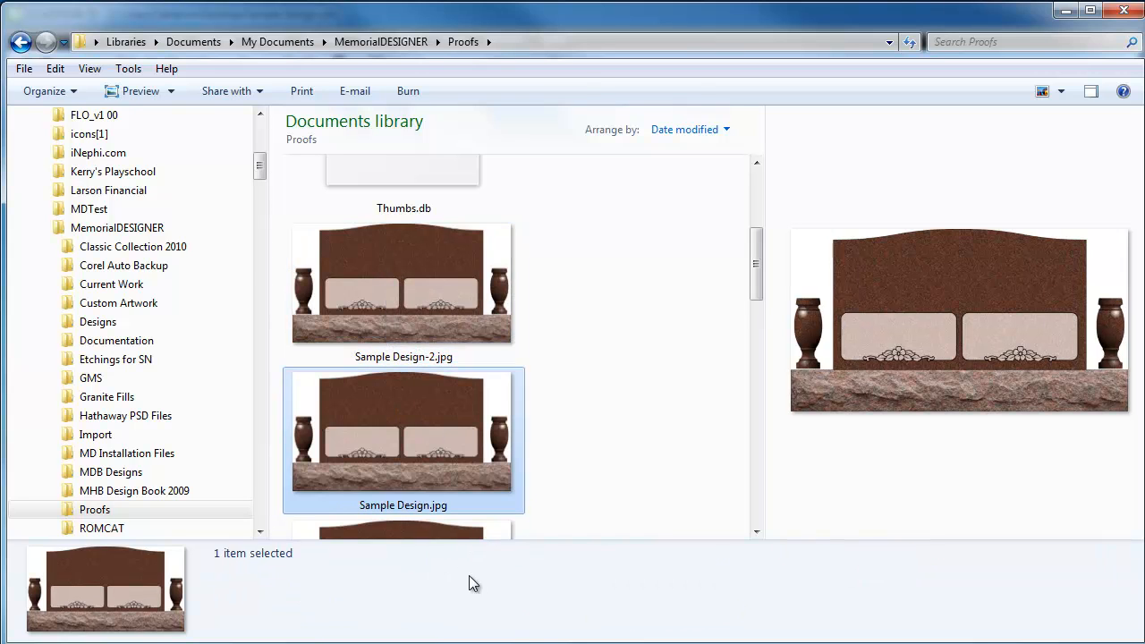
Step: Examine Sample Design-2.jpg in Windows Photo Viewer, close the viewer and compare the file's details with those of Sample Design.jpg
{"action": "left_click", "coordinate": [420, 287]}
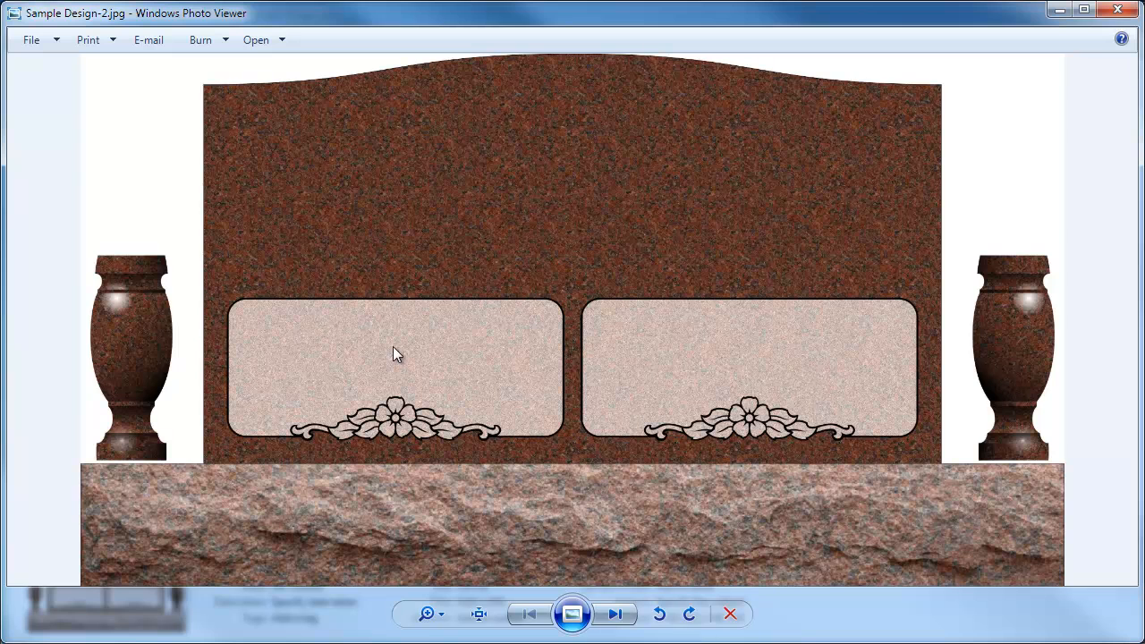
{"action": "left_click", "coordinate": [1117, 9]}
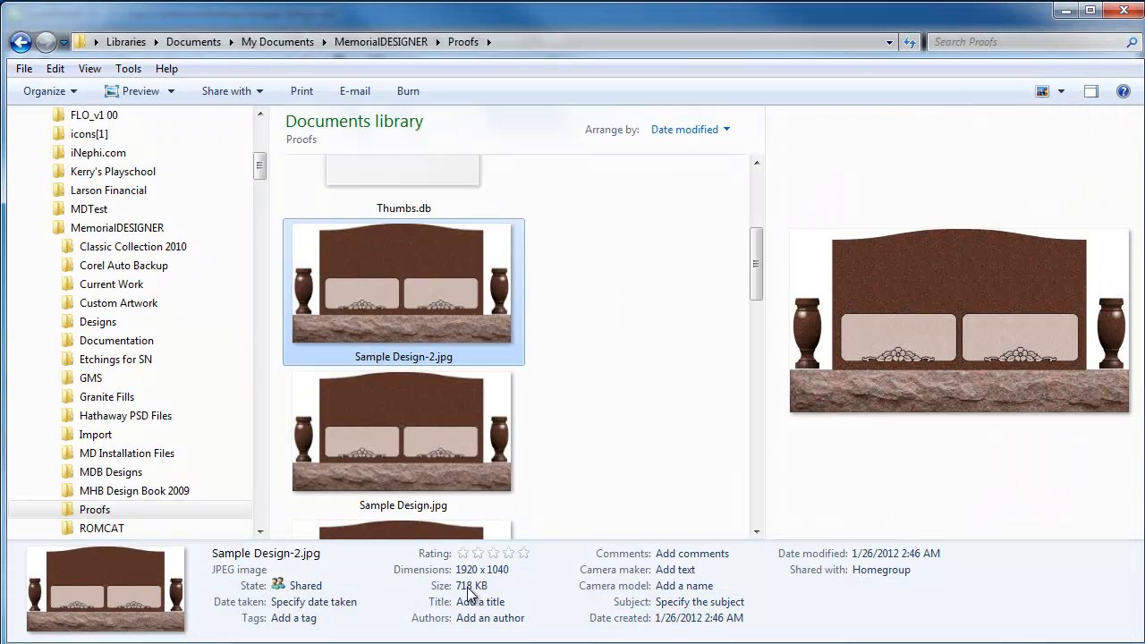
{"action": "left_click", "coordinate": [416, 429]}
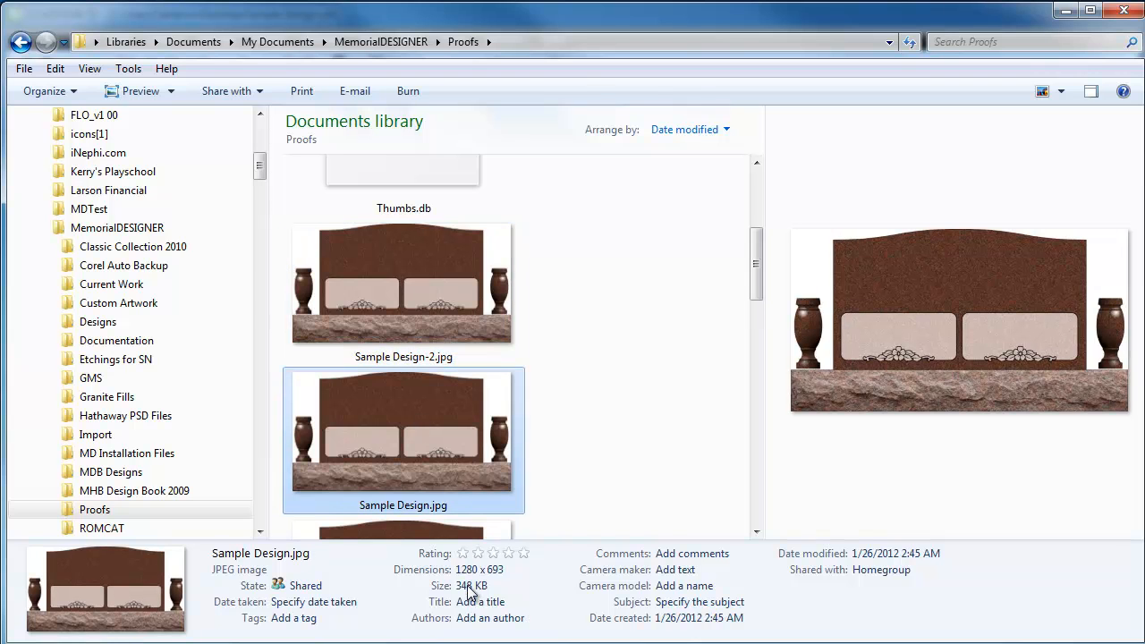
{"action": "left_click", "coordinate": [426, 273]}
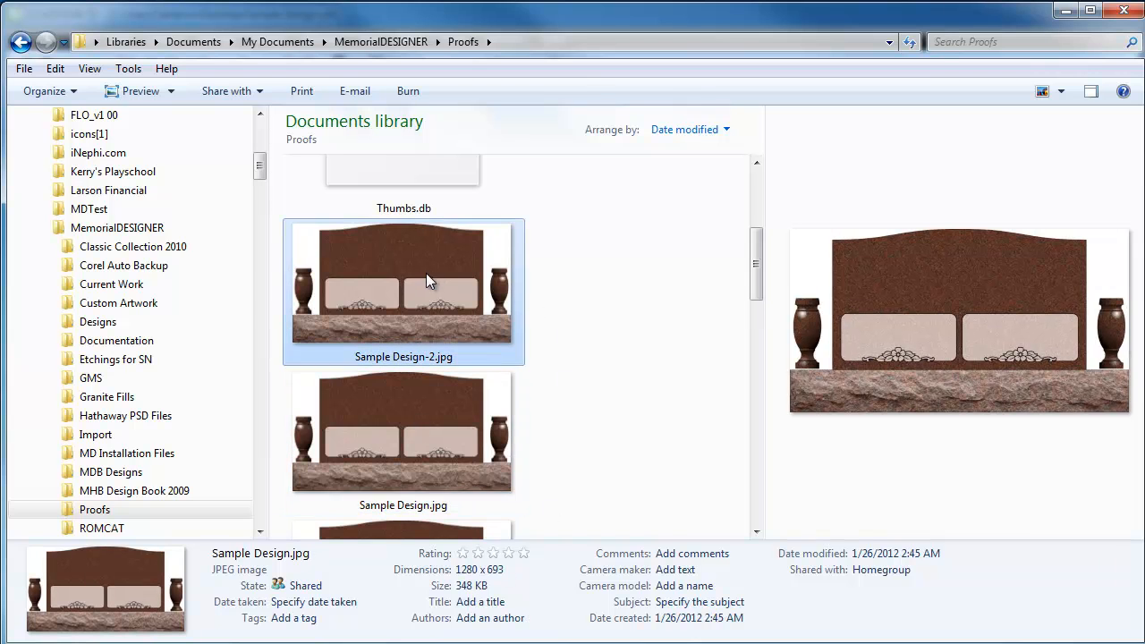
{"action": "left_click", "coordinate": [399, 429]}
{"action": "left_click", "coordinate": [386, 315]}
Step: Export the gray monument from CorelDRAW as a third JPEG proof, 1280 pixels wide, and select the new file in the Proofs folder
{"action": "left_click", "coordinate": [555, 308]}
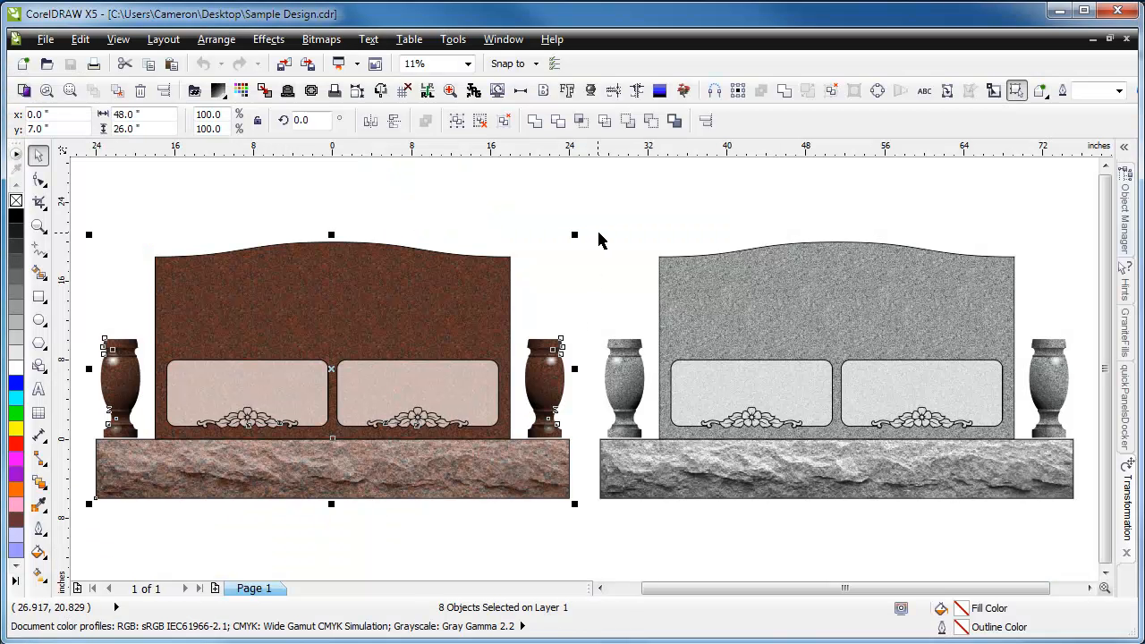
{"action": "left_click", "coordinate": [588, 215]}
{"action": "left_click_drag", "start_coordinate": [592, 209], "coordinate": [1081, 525]}
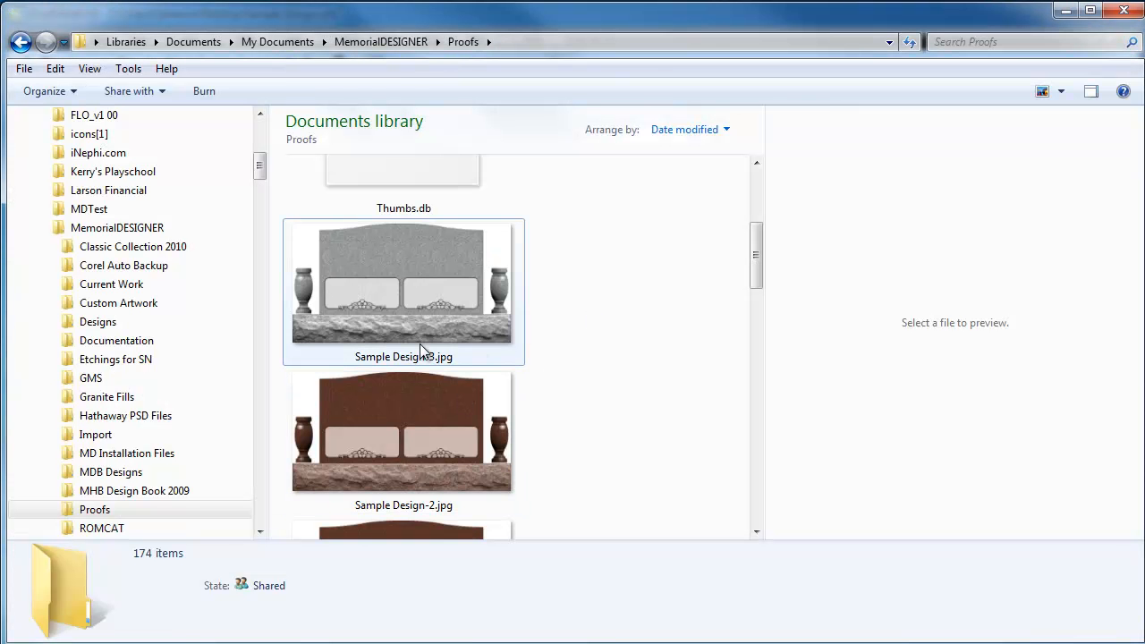
{"action": "left_click", "coordinate": [419, 343]}
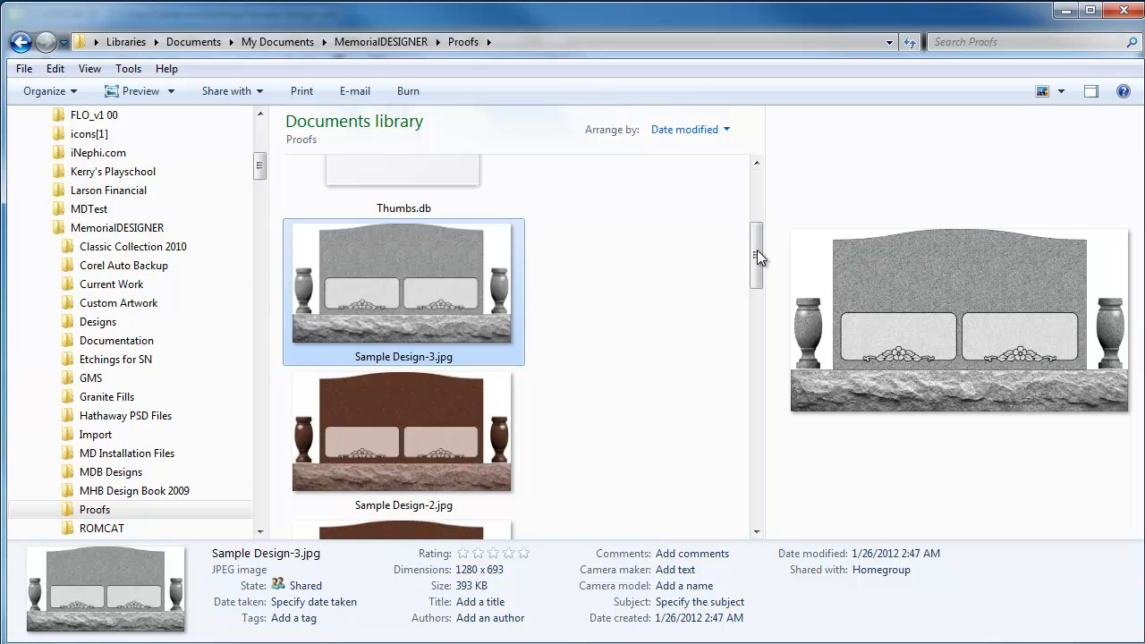
{"action": "mouse_move", "coordinate": [758, 246]}
{"action": "left_mouse_down"}
{"action": "mouse_move", "coordinate": [760, 262]}
{"action": "mouse_move", "coordinate": [764, 253]}
{"action": "left_mouse_up"}
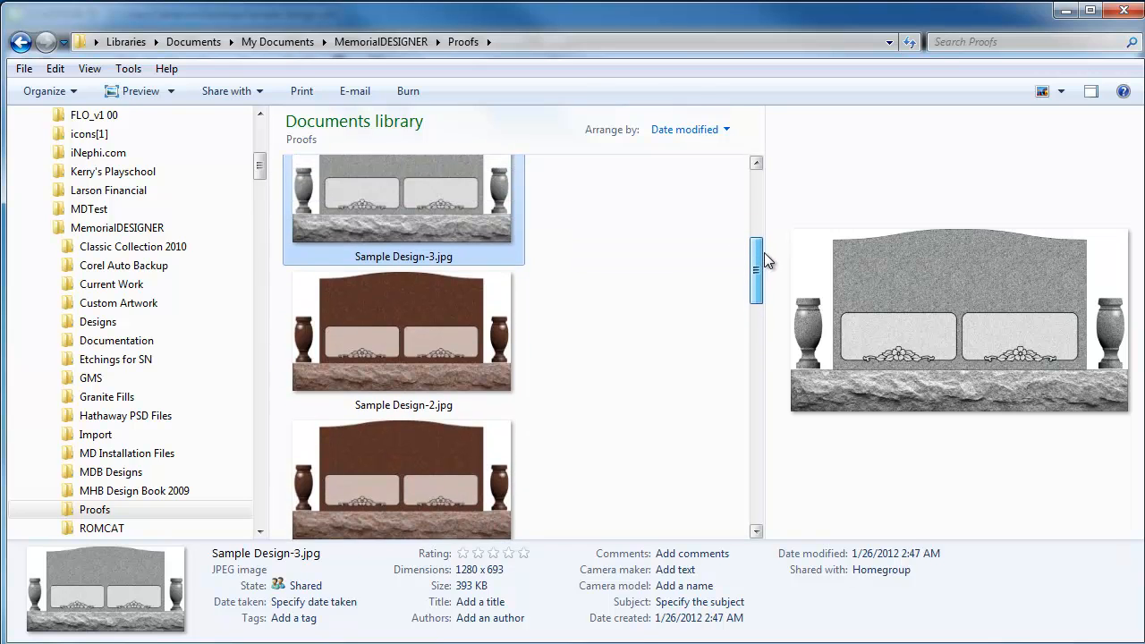
Step: Return to CorelDRAW, deselect the gray monument and add the artistic text "I Love You" above the brown monument
{"action": "left_click_drag", "start_coordinate": [597, 191], "coordinate": [389, 476]}
{"action": "left_click", "coordinate": [591, 374]}
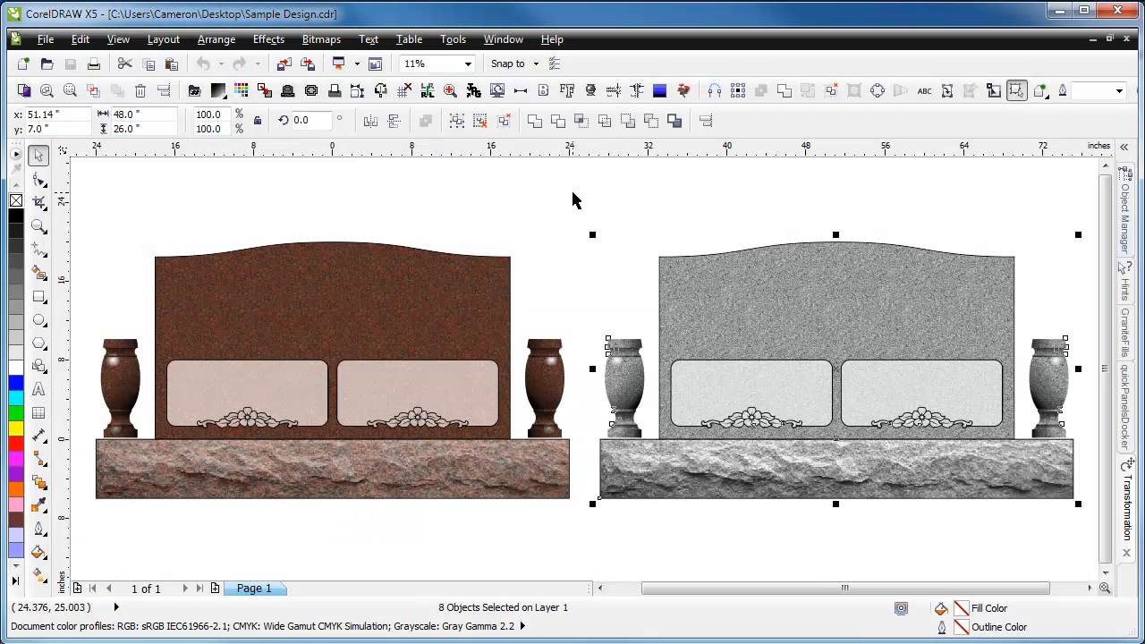
{"action": "left_click", "coordinate": [576, 206]}
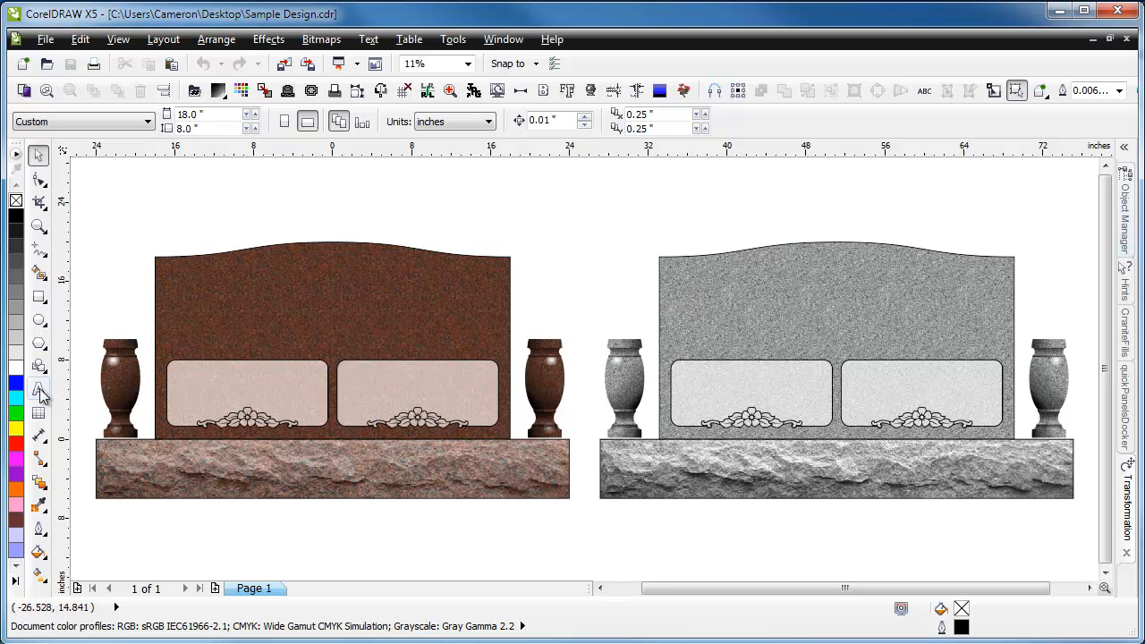
{"action": "key", "text": "F8"}
{"action": "left_click", "coordinate": [272, 208]}
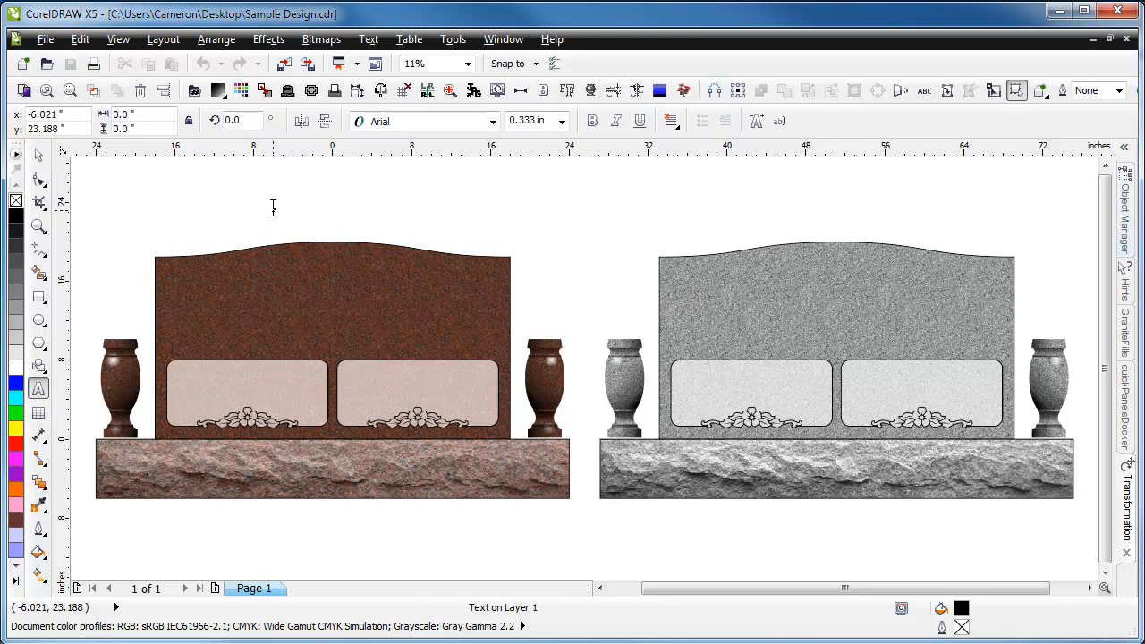
{"action": "type", "text": "SMITH"}
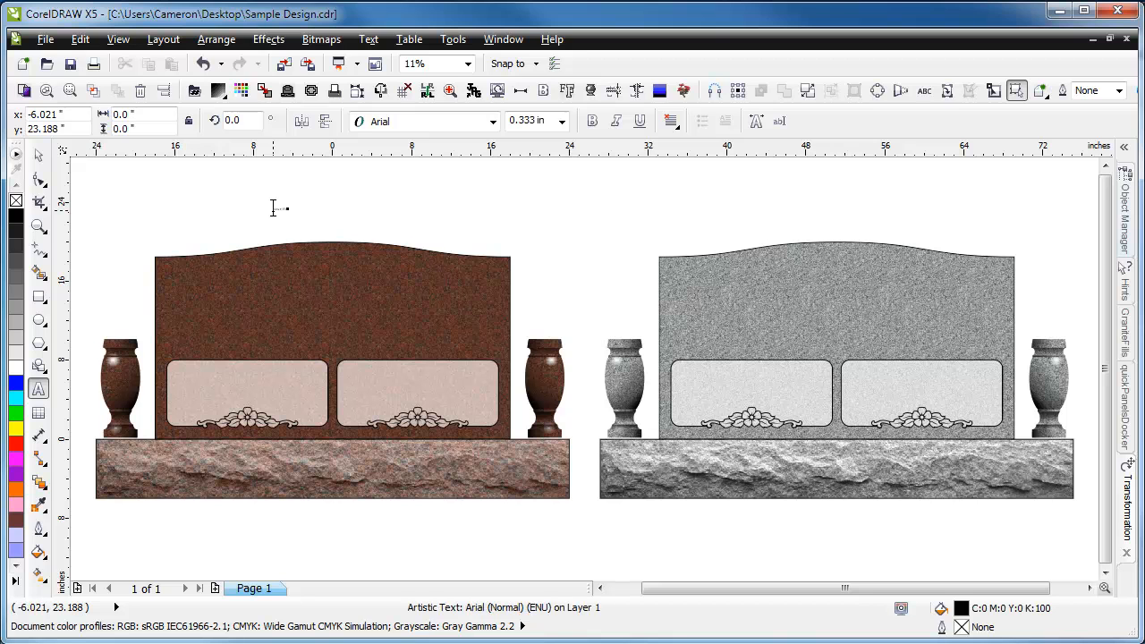
{"action": "key", "text": "ctrl+space"}
Step: Set the "I Love You" text to the Monotype Corsiva font at a size of 1 in
{"action": "left_click", "coordinate": [492, 123]}
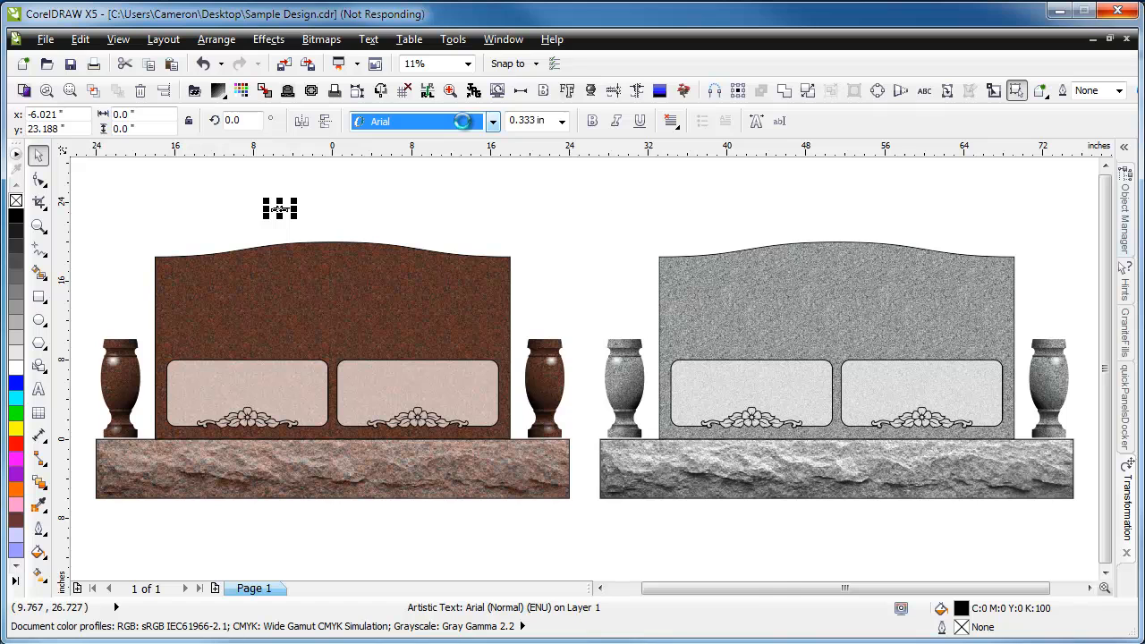
{"action": "type", "text": "M"}
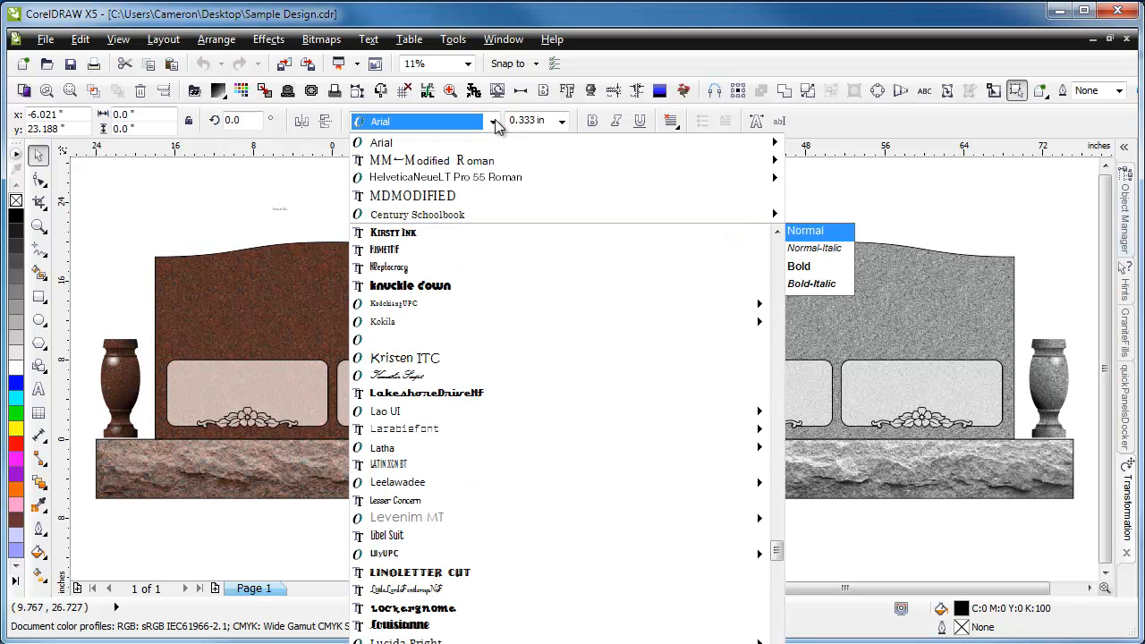
{"action": "type", "text": "on"}
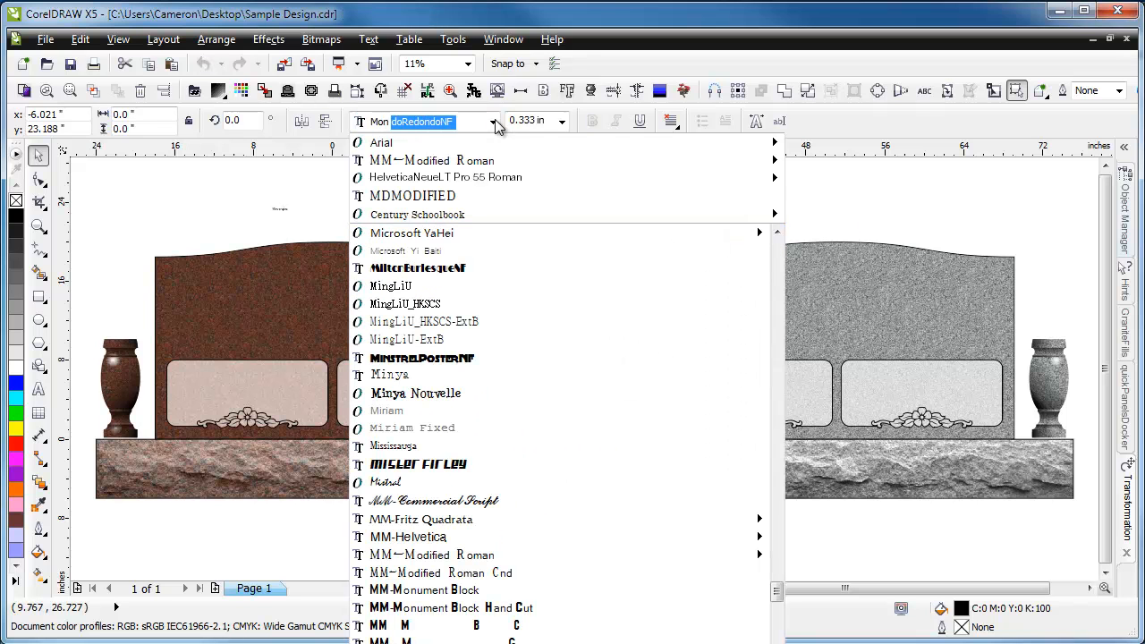
{"action": "type", "text": "otype Corsiva"}
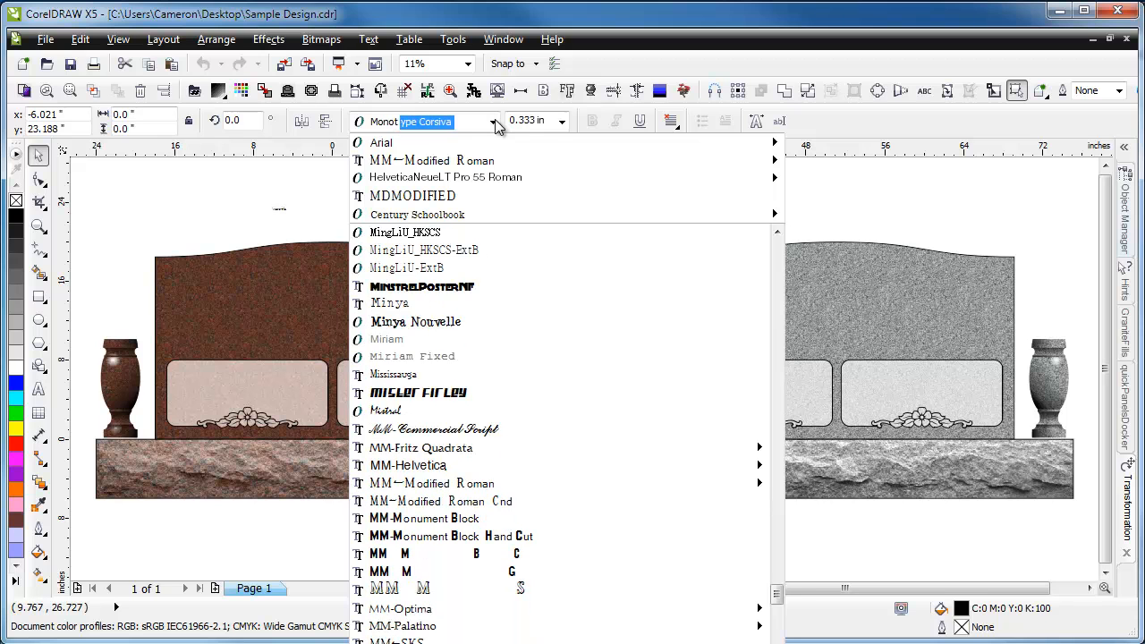
{"action": "key", "text": "Return"}
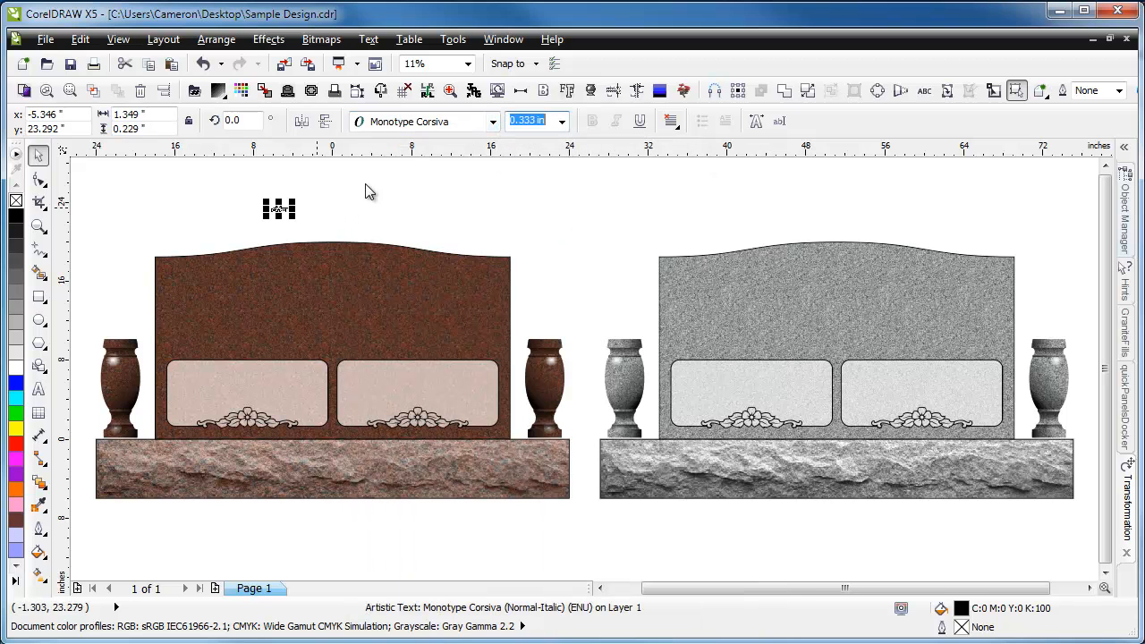
{"action": "type", "text": "1"}
{"action": "key", "text": "Return"}
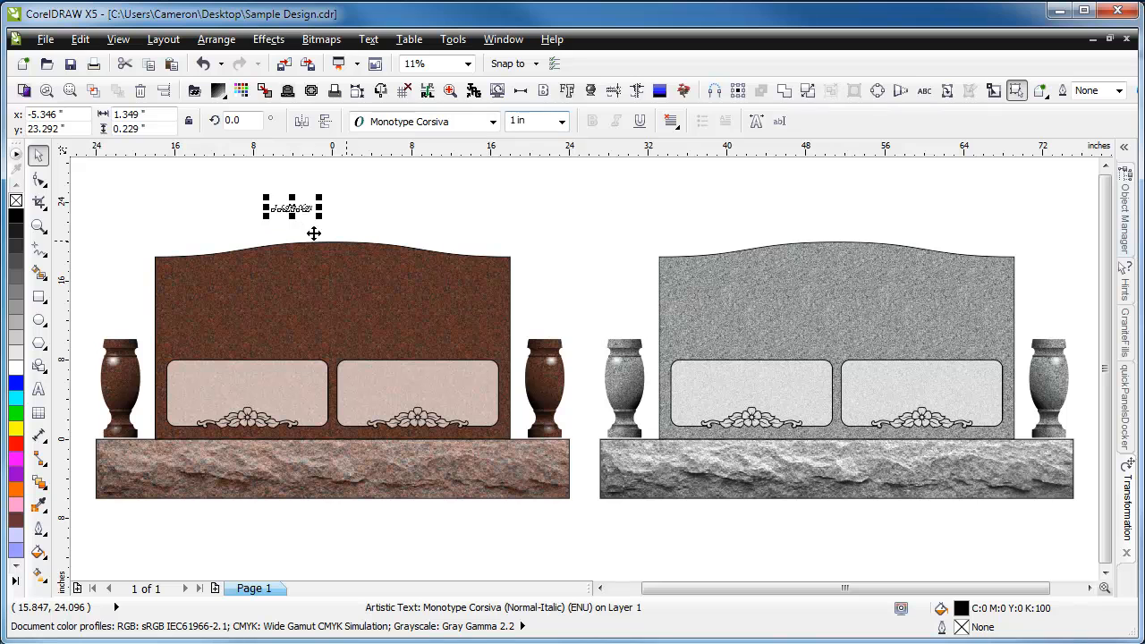
Step: Move the "I Love You" text onto the brown monument just above the gap between the panels and fill it white
{"action": "left_click_drag", "start_coordinate": [304, 209], "coordinate": [319, 338]}
{"action": "left_click", "coordinate": [16, 367]}
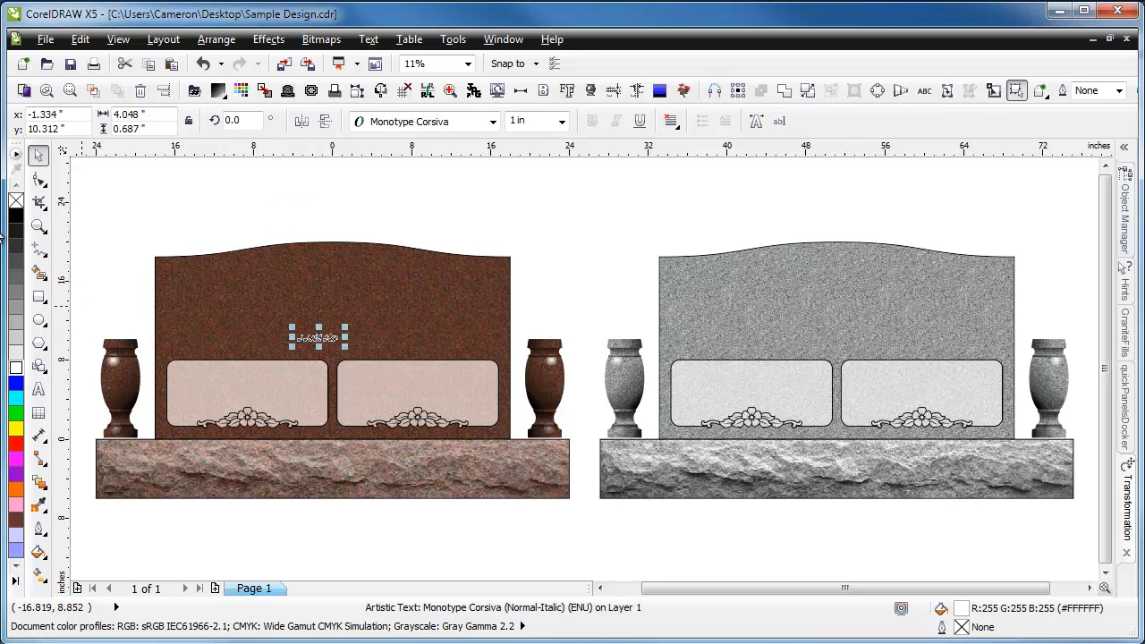
{"action": "left_click", "coordinate": [38, 226]}
{"action": "left_click_drag", "start_coordinate": [240, 291], "coordinate": [448, 356]}
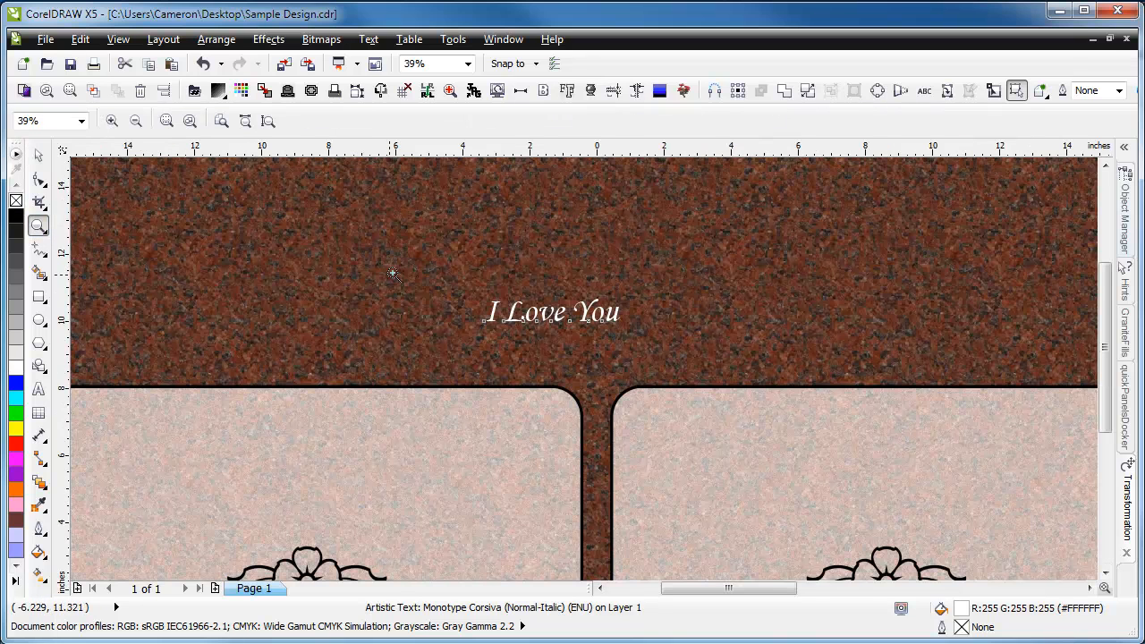
{"action": "left_click_drag", "start_coordinate": [387, 277], "coordinate": [756, 453]}
{"action": "left_click_drag", "start_coordinate": [356, 218], "coordinate": [792, 407]}
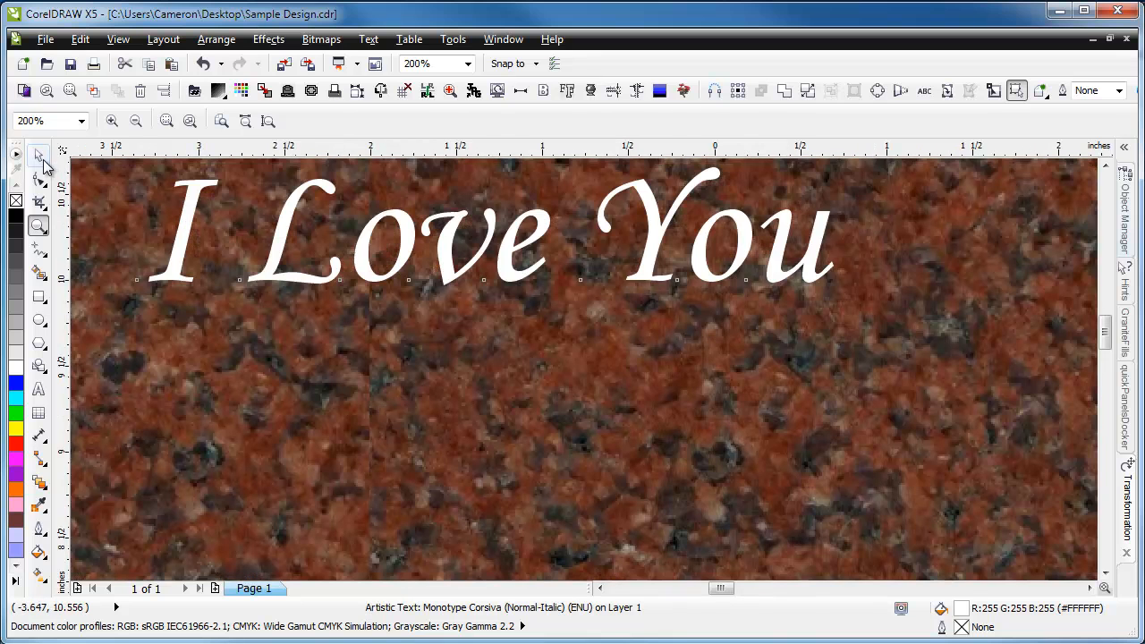
{"action": "left_click", "coordinate": [38, 155]}
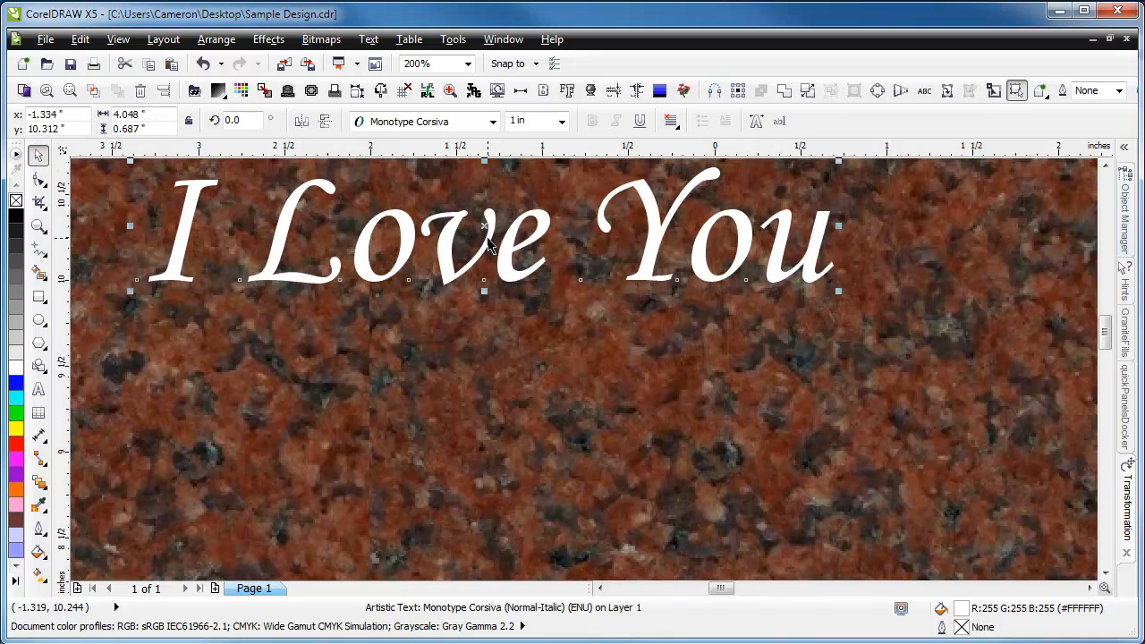
{"action": "left_click_drag", "start_coordinate": [660, 234], "coordinate": [655, 365]}
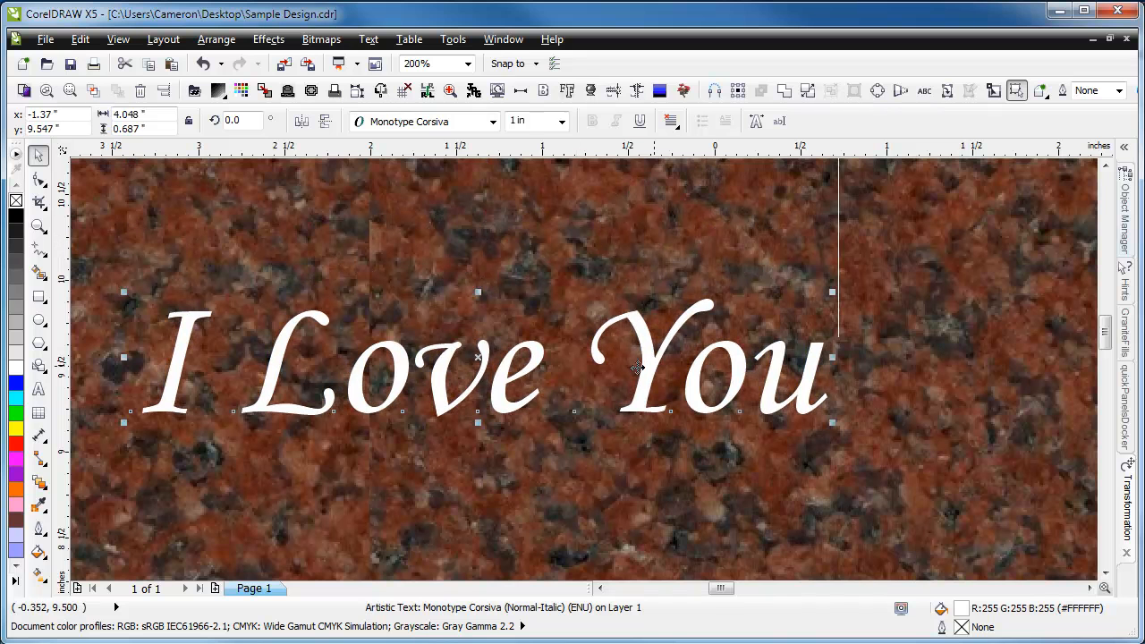
Step: Scale the "I Love You" text up to about 1.49 in and widen its letter spacing to about 6.66 in overall
{"action": "scroll", "coordinate": [686, 430], "scroll_direction": "down", "scroll_amount": 2}
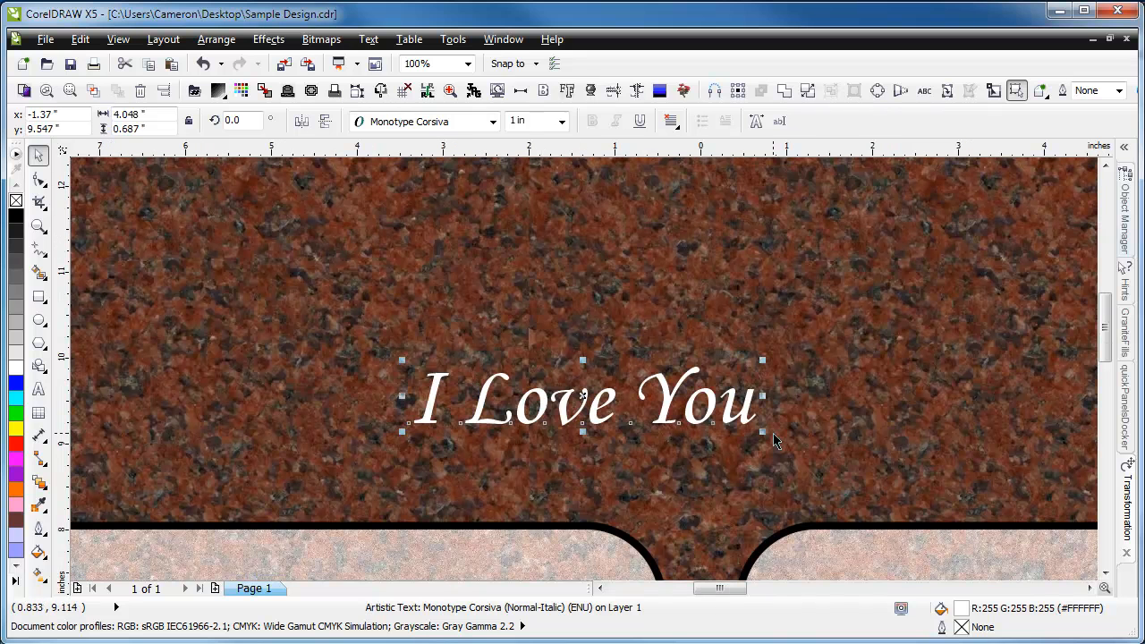
{"action": "left_click_drag", "start_coordinate": [762, 360], "coordinate": [931, 331]}
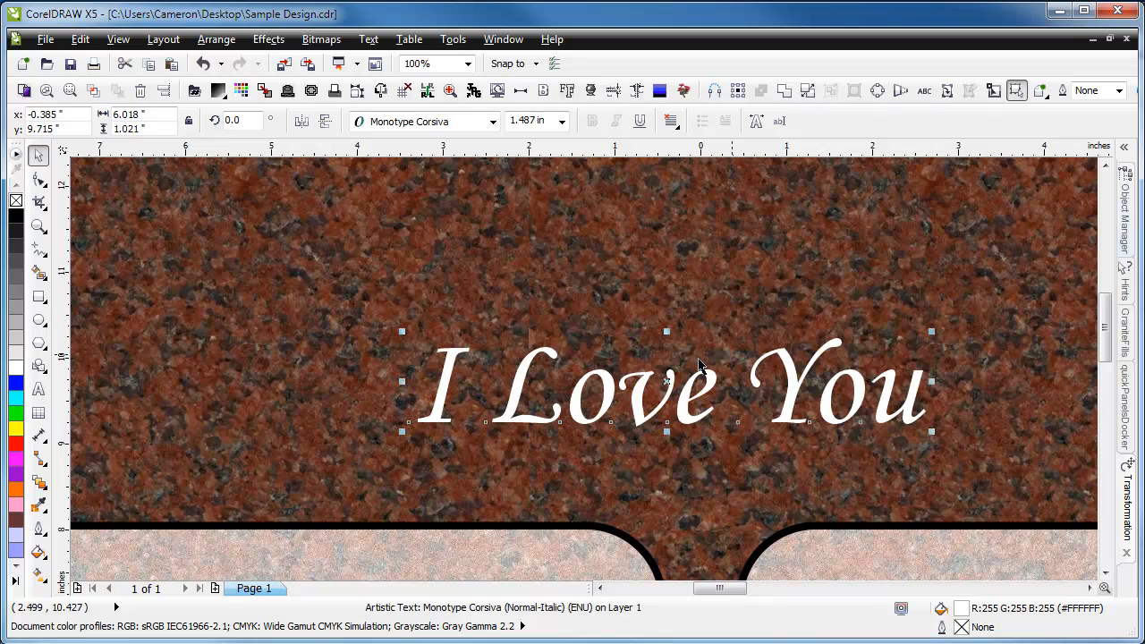
{"action": "left_click", "coordinate": [38, 179]}
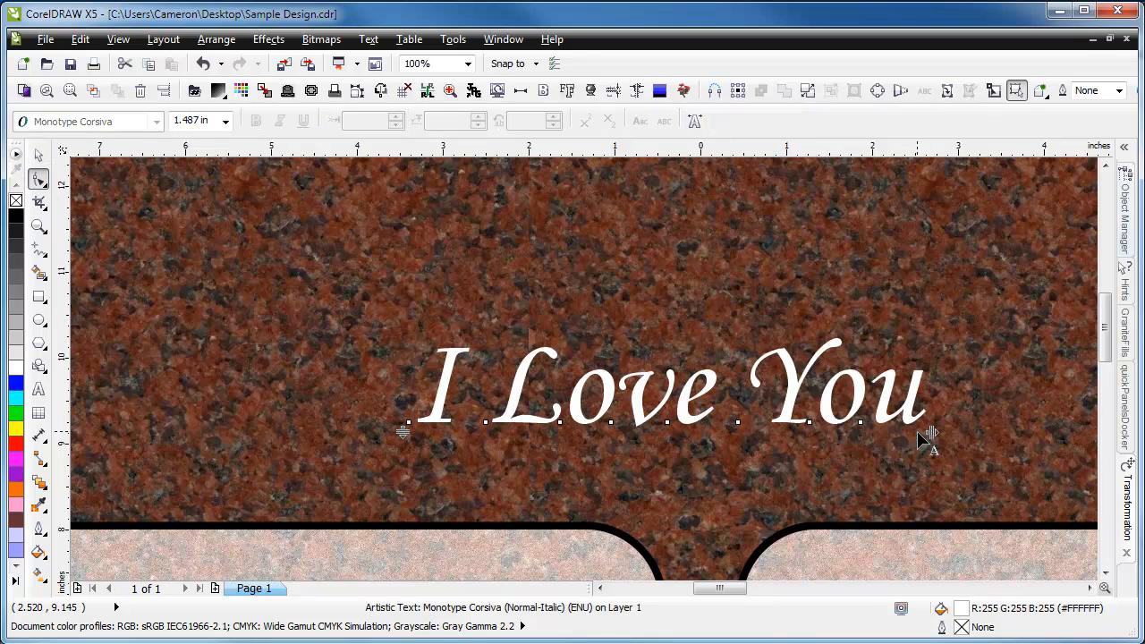
{"action": "left_click_drag", "start_coordinate": [927, 438], "coordinate": [991, 439]}
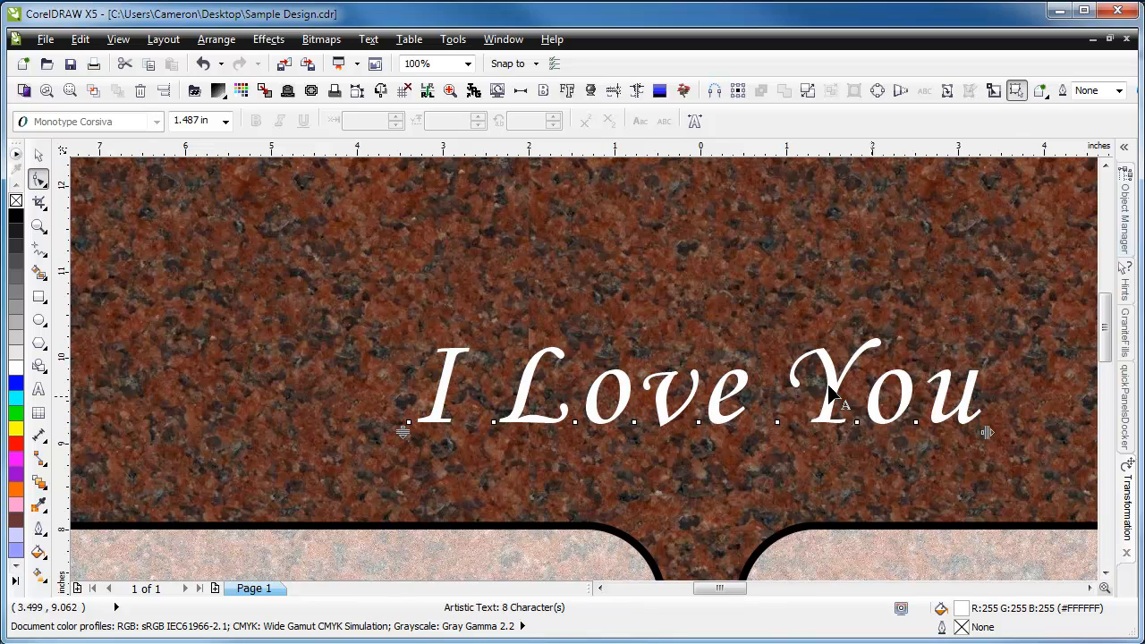
{"action": "left_click", "coordinate": [37, 158]}
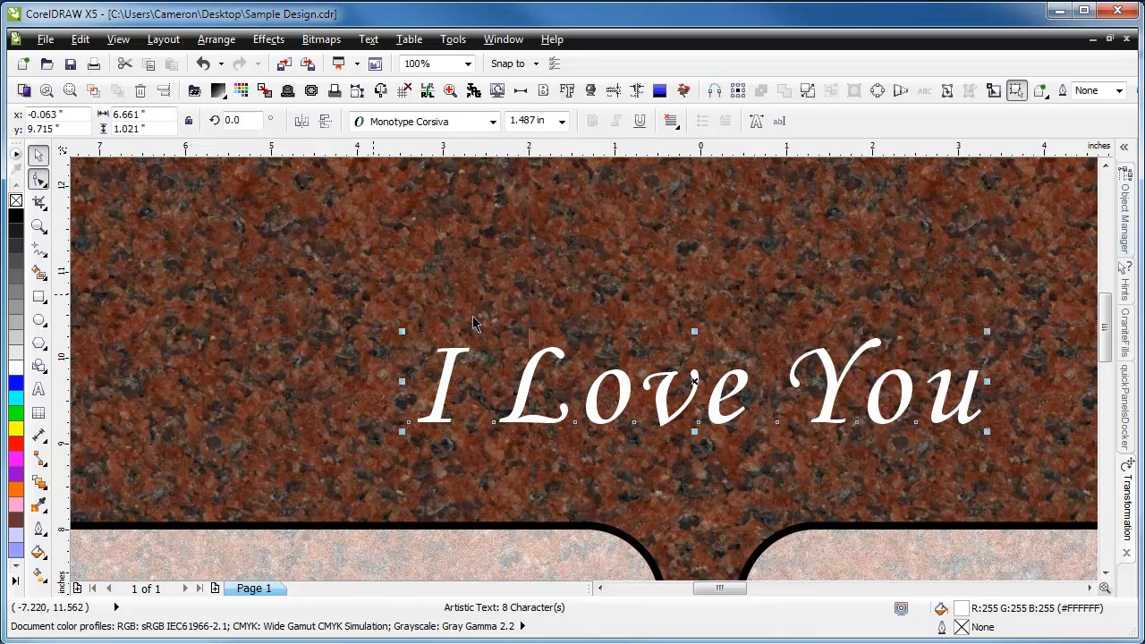
Step: Try thickening the "I Love You" lettering with Bold Object and undo the changes
{"action": "left_click", "coordinate": [543, 93]}
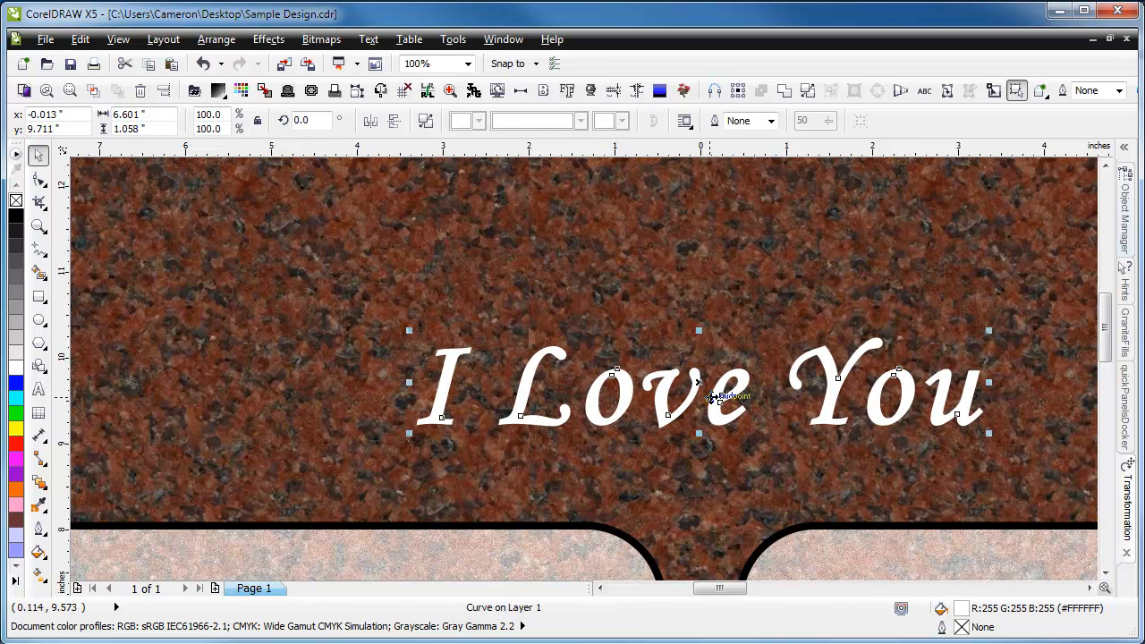
{"action": "left_click", "coordinate": [678, 334]}
{"action": "left_click", "coordinate": [667, 387]}
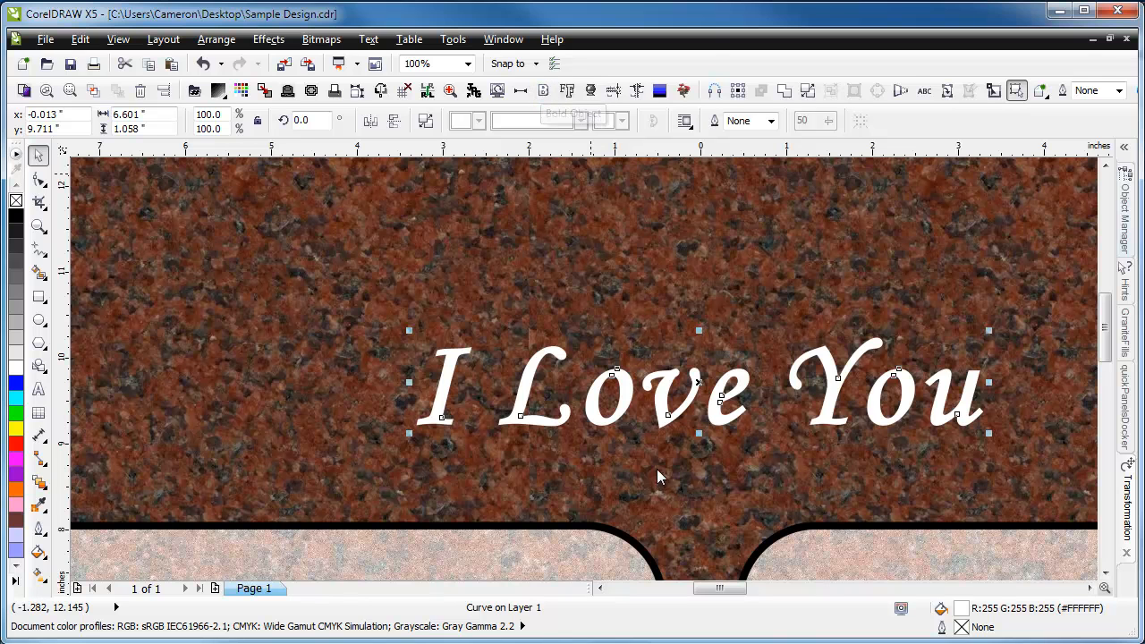
{"action": "left_click", "coordinate": [644, 408]}
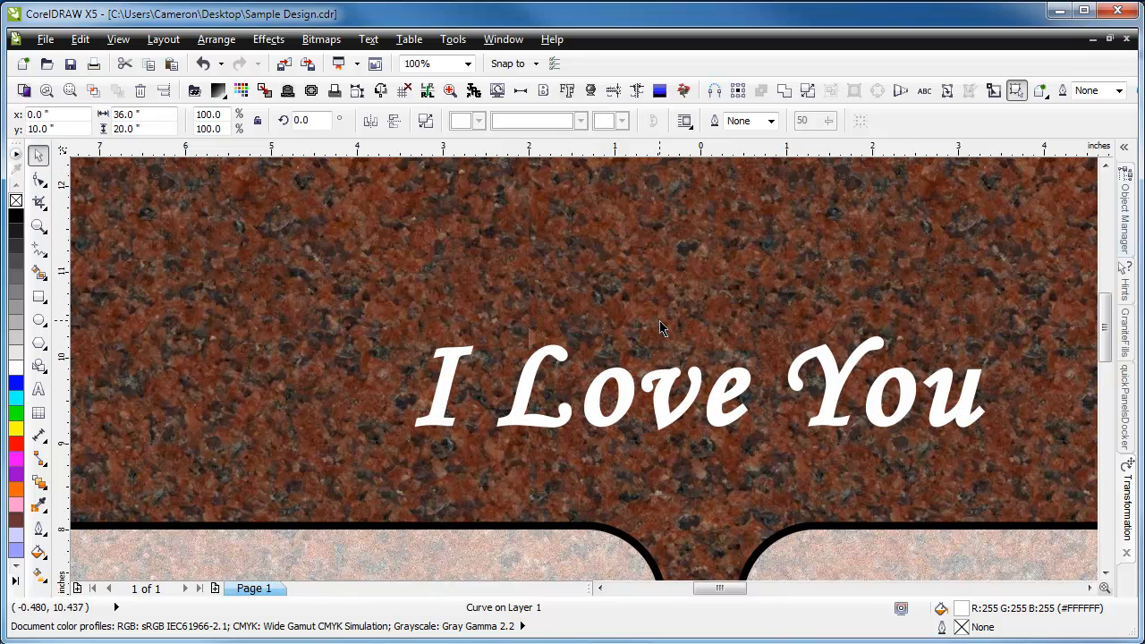
{"action": "left_click", "coordinate": [664, 408]}
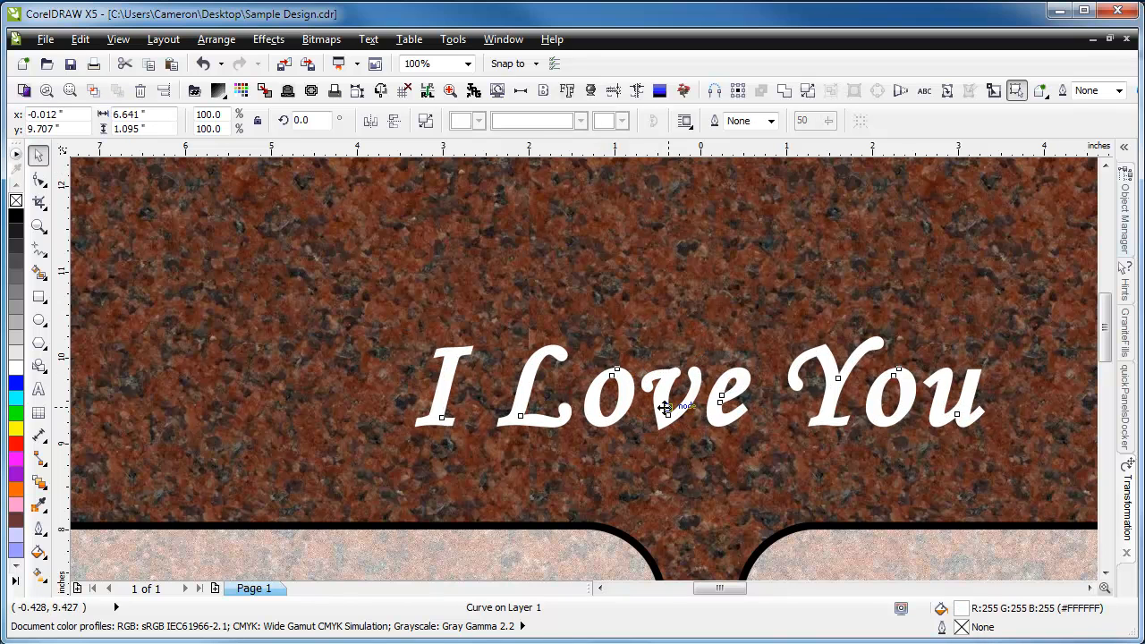
{"action": "key", "text": "ctrl+z"}
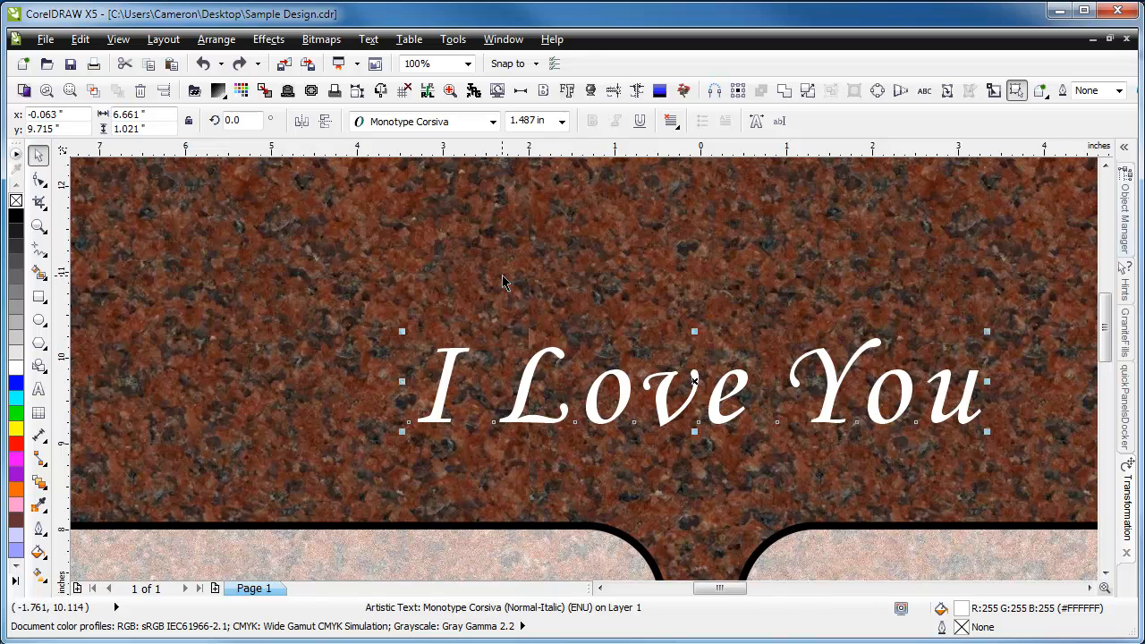
Step: Change the font of the "I Love You" text to MM-Modified Roman
{"action": "scroll", "coordinate": [502, 278], "scroll_direction": "down", "scroll_amount": 1}
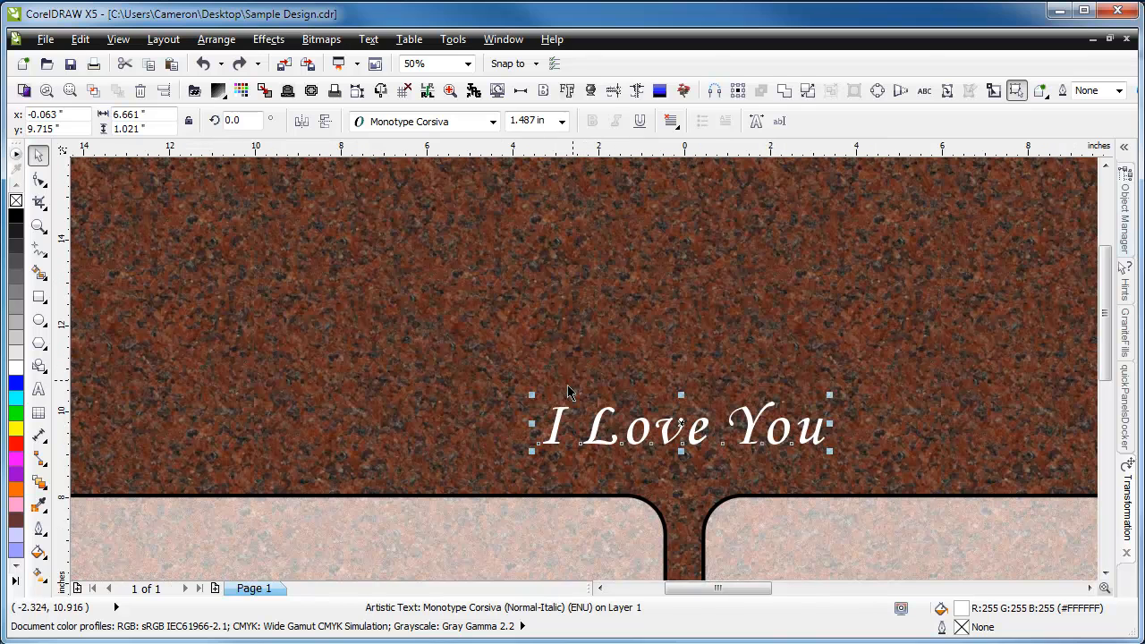
{"action": "left_click", "coordinate": [491, 123]}
{"action": "left_click", "coordinate": [464, 179]}
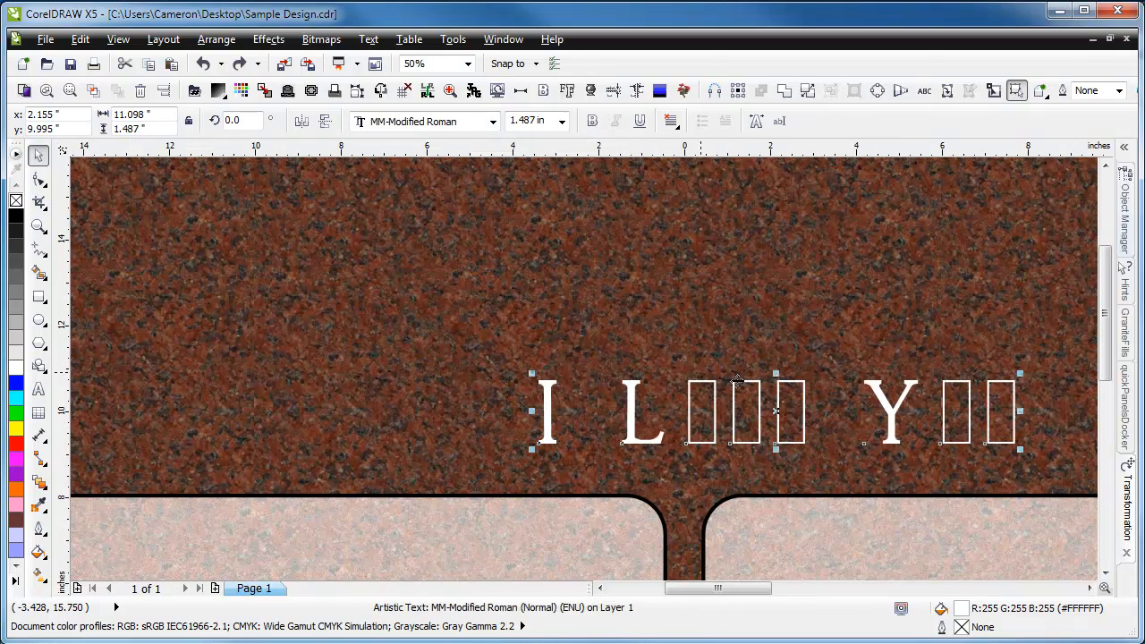
Step: Select every character of the "I Love You" text and convert the lettering to all capitals
{"action": "left_click", "coordinate": [38, 179]}
{"action": "left_click_drag", "start_coordinate": [434, 325], "coordinate": [1087, 501]}
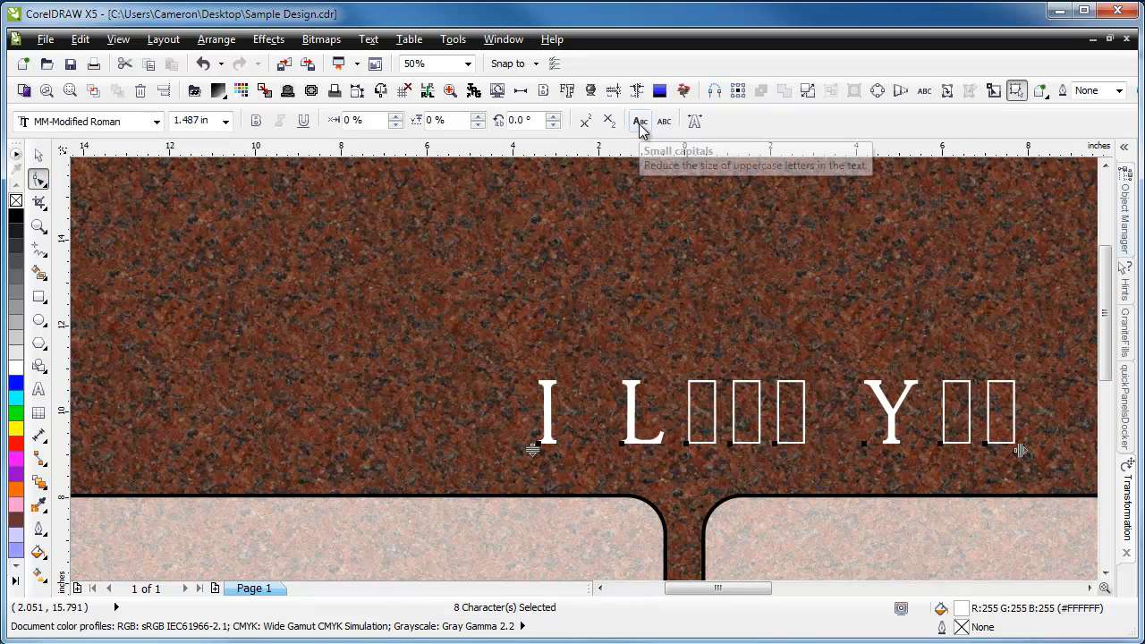
{"action": "left_click", "coordinate": [663, 122]}
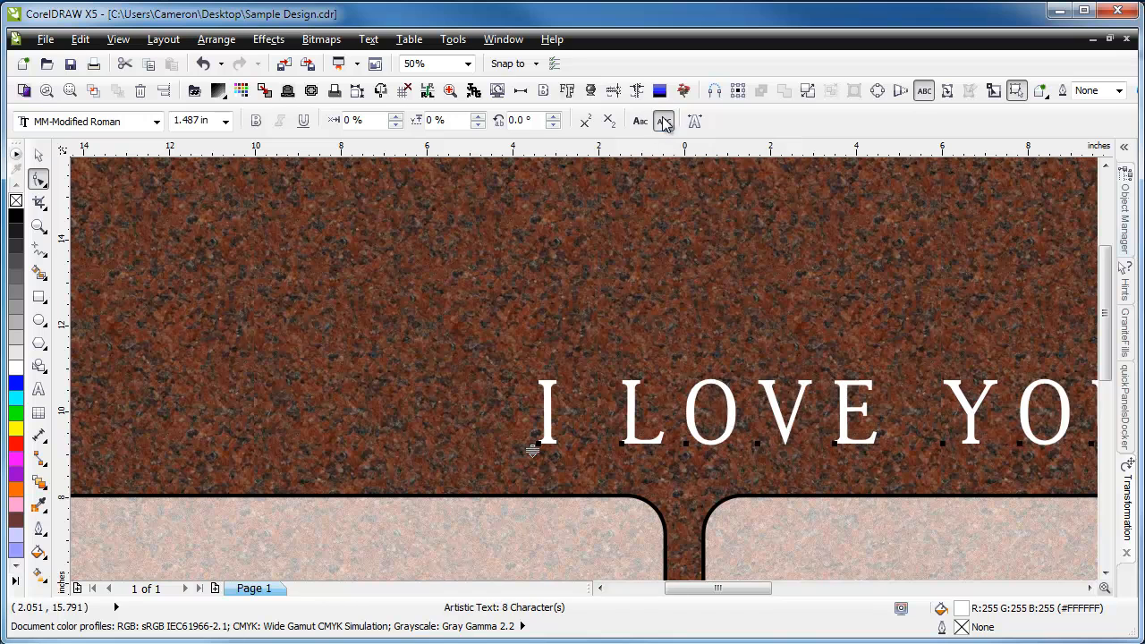
Step: Move the "I LOVE YOU" text higher on the brown monument, roughly centred above the two panels
{"action": "left_click", "coordinate": [38, 154]}
{"action": "left_click_drag", "start_coordinate": [630, 409], "coordinate": [365, 289]}
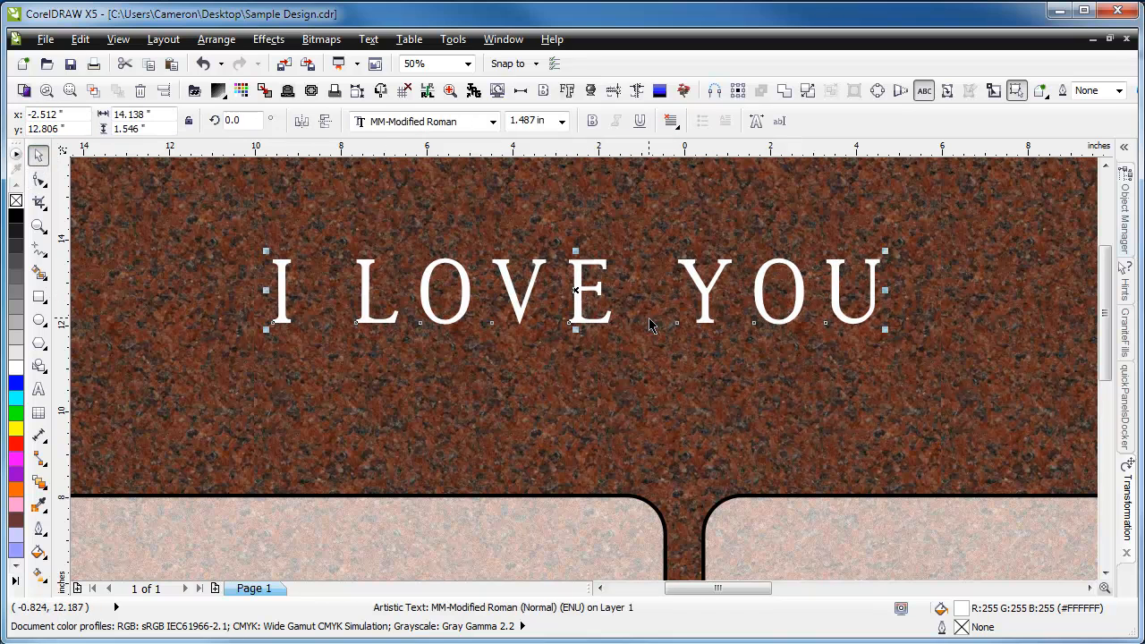
{"action": "left_click_drag", "start_coordinate": [577, 286], "coordinate": [631, 284]}
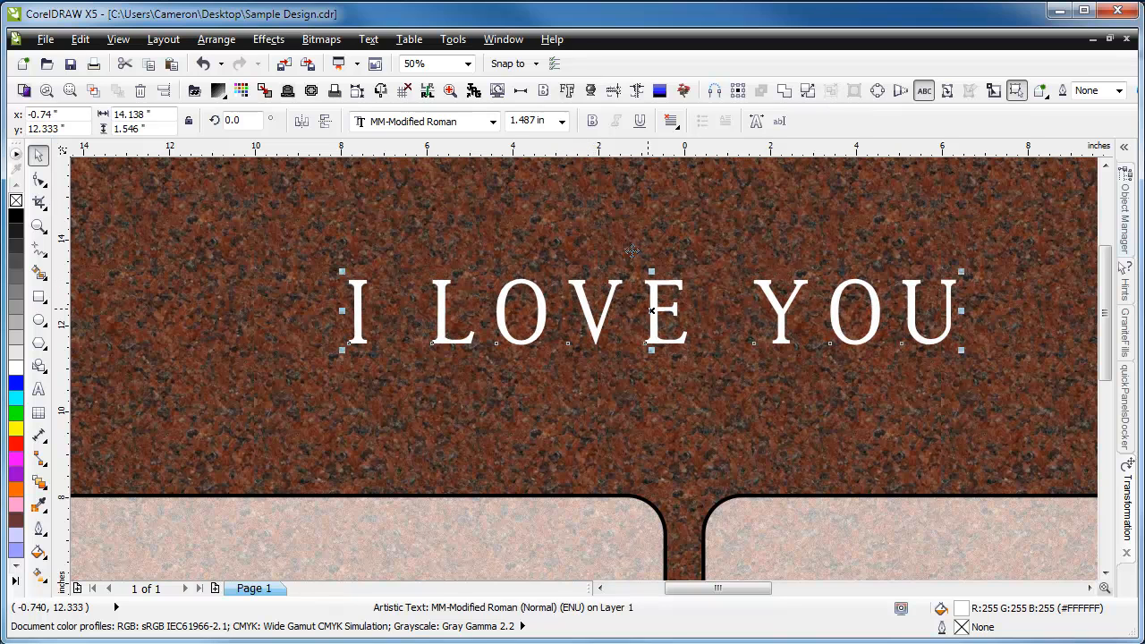
Step: Add a black outline shape around the white "I LOVE YOU" lettering and view the whole design
{"action": "left_click", "coordinate": [567, 90]}
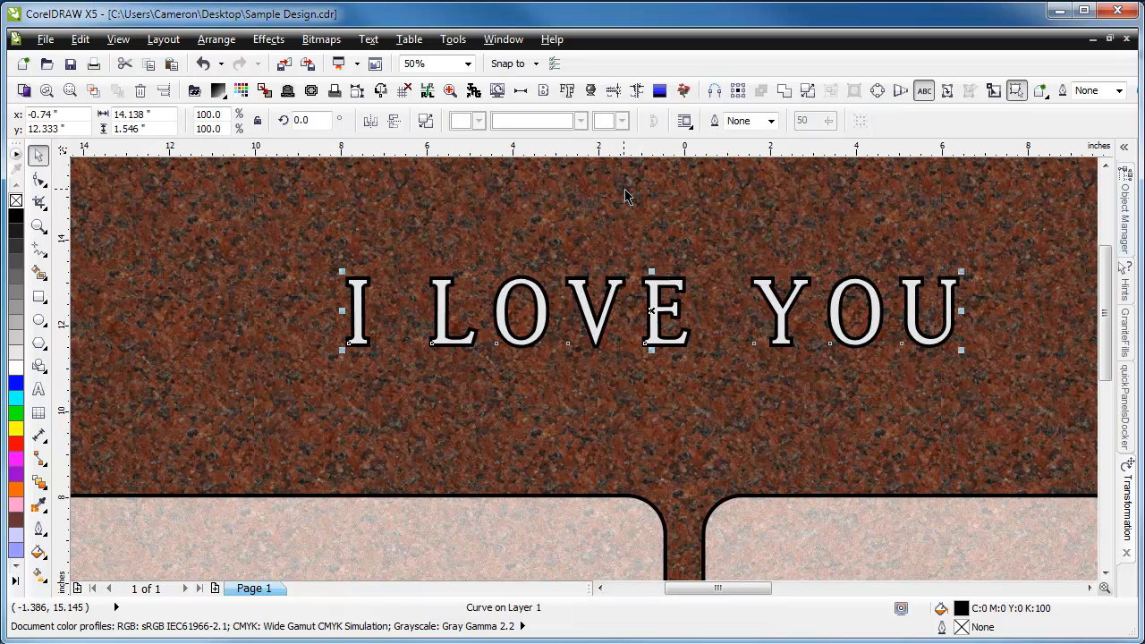
{"action": "key", "text": "ctrl+z"}
{"action": "key", "text": "F4"}
{"action": "left_click", "coordinate": [359, 195]}
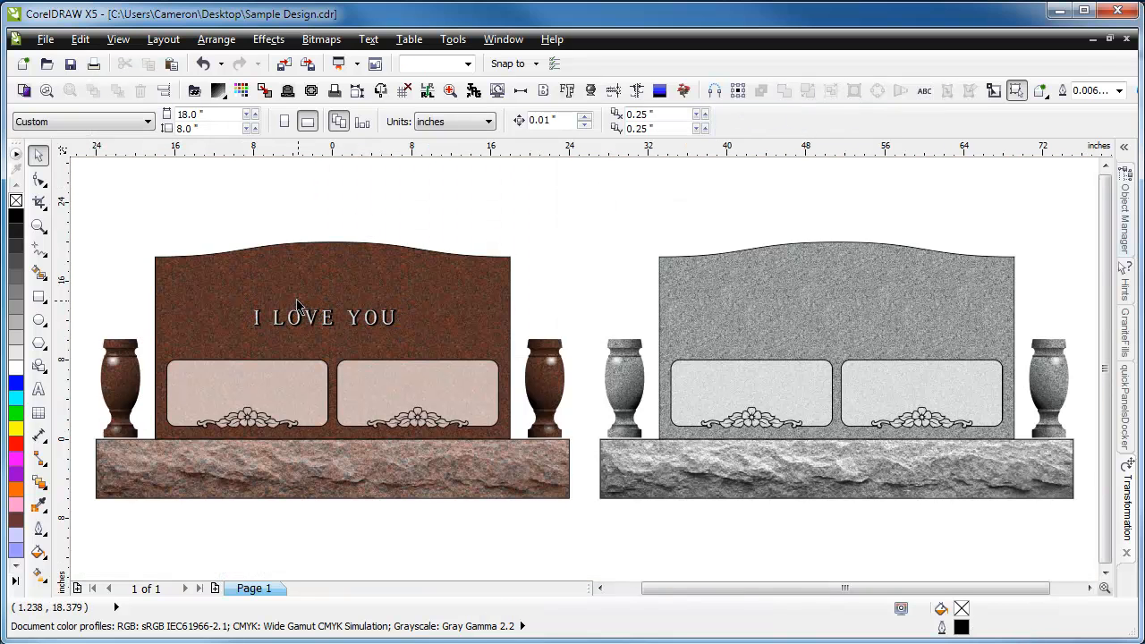
Step: Insert a gray vase over the brown monument's lower corner and size it to 5 in wide by 9 in high
{"action": "left_click", "coordinate": [591, 92]}
{"action": "left_click_drag", "start_coordinate": [436, 393], "coordinate": [204, 413]}
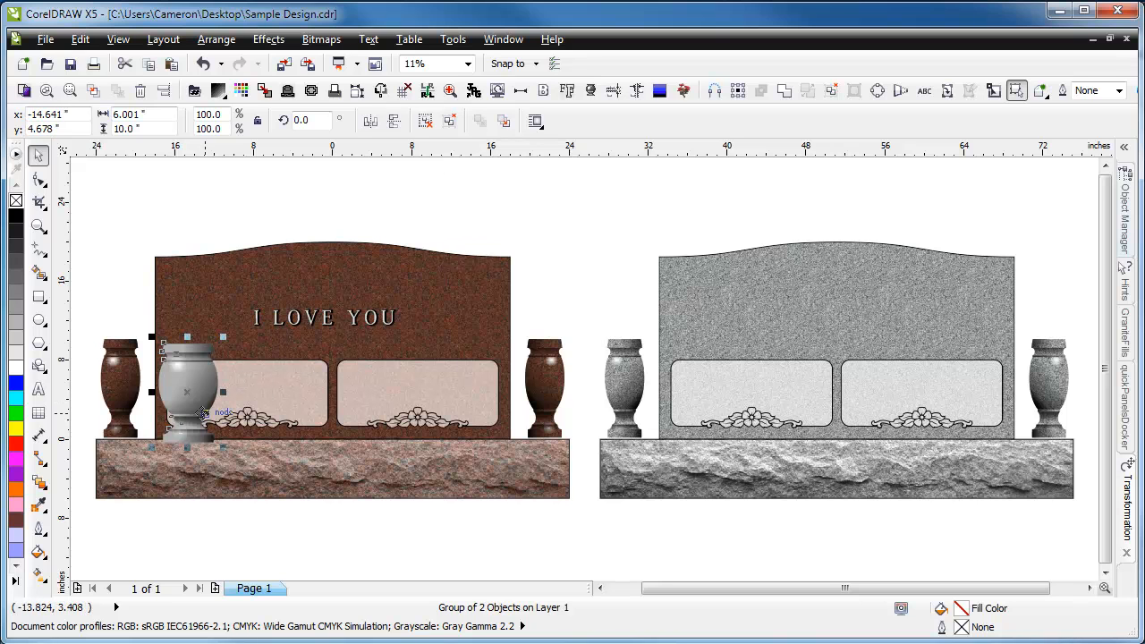
{"action": "left_click_drag", "start_coordinate": [147, 114], "coordinate": [71, 126]}
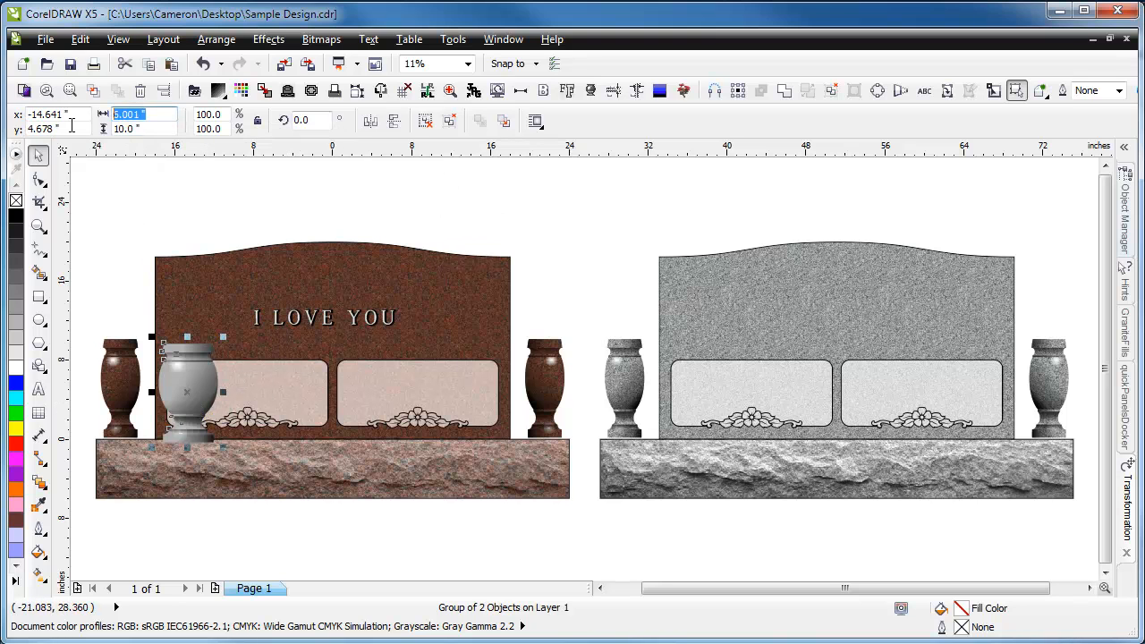
{"action": "type", "text": "5"}
{"action": "key", "text": "Tab"}
{"action": "type", "text": "9"}
{"action": "key", "text": "Return"}
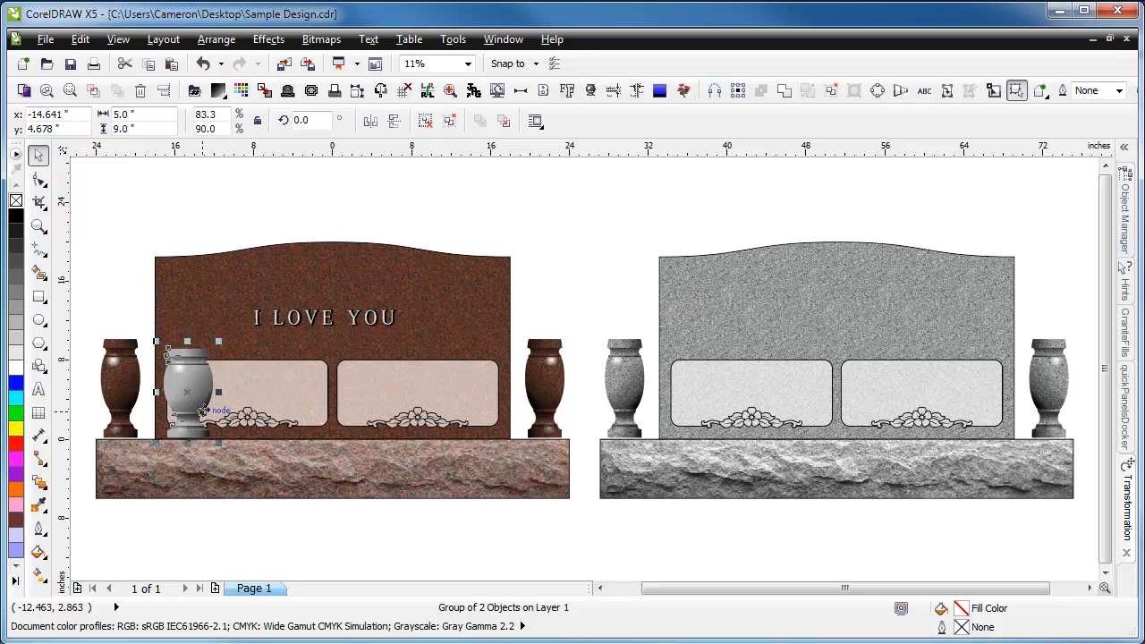
Step: Move the gray vase off the monument and delete it
{"action": "left_click_drag", "start_coordinate": [184, 385], "coordinate": [113, 233]}
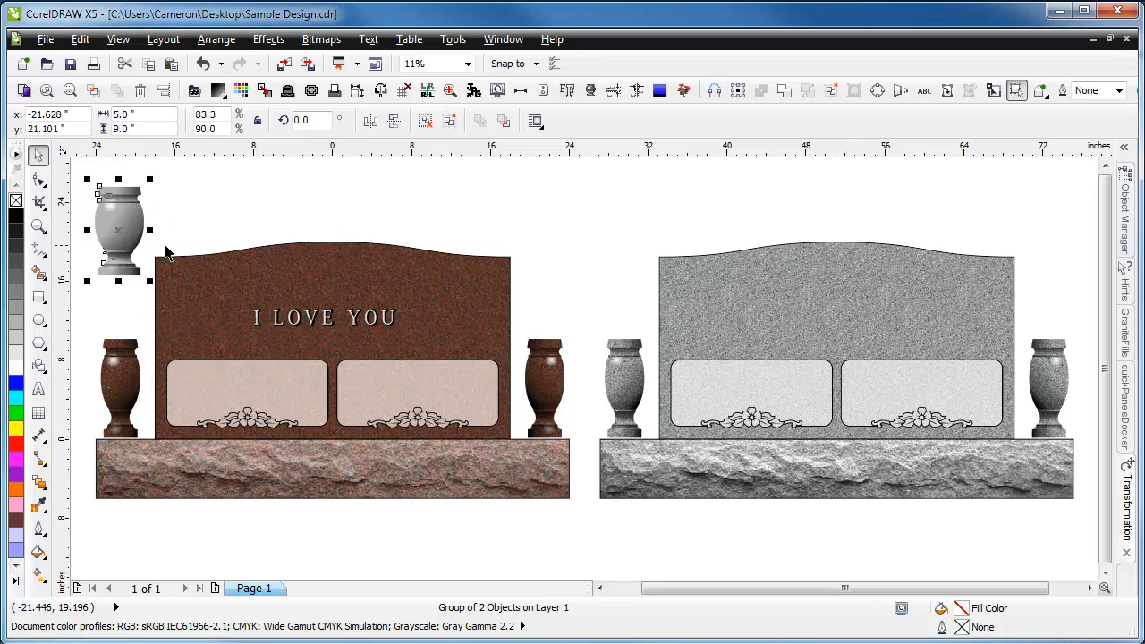
{"action": "key", "text": "Delete"}
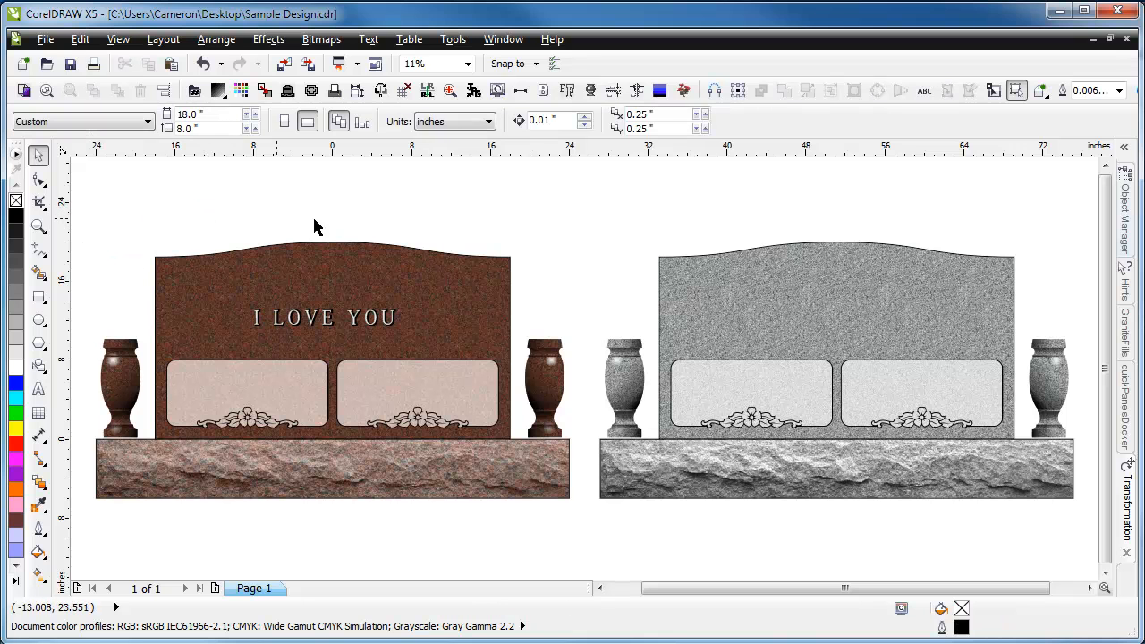
Step: Delete the whole gray monument with its base and vases
{"action": "left_click_drag", "start_coordinate": [582, 208], "coordinate": [1081, 524]}
{"action": "key", "text": "Delete"}
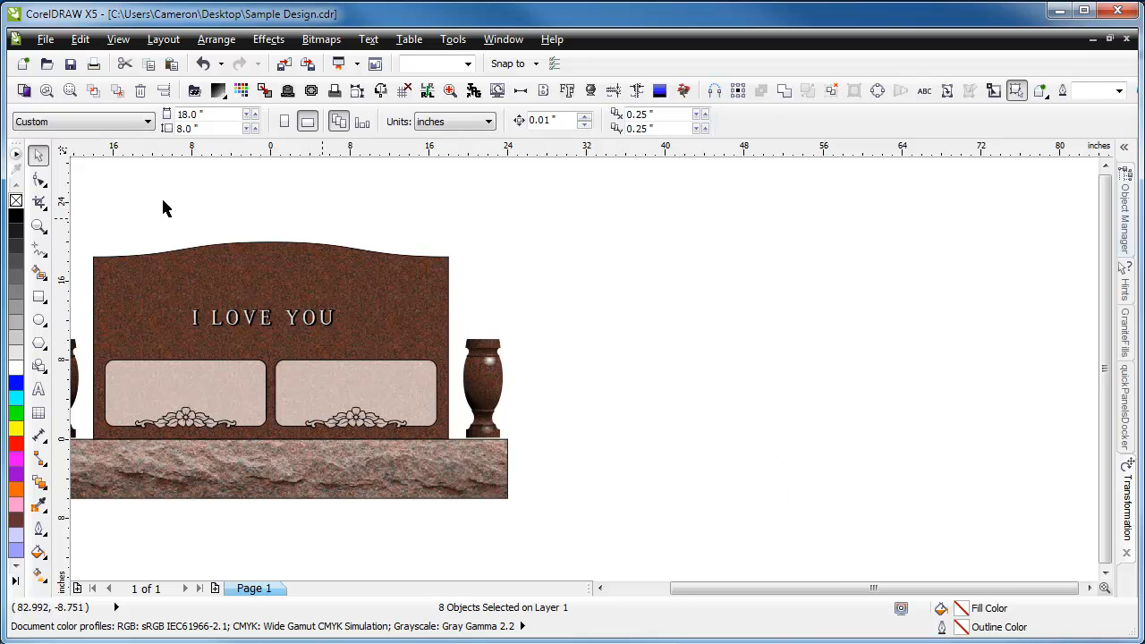
Step: Add artistic text with the person's first name and middle initial in capitals on the brown monument's left panel
{"action": "left_click", "coordinate": [39, 226]}
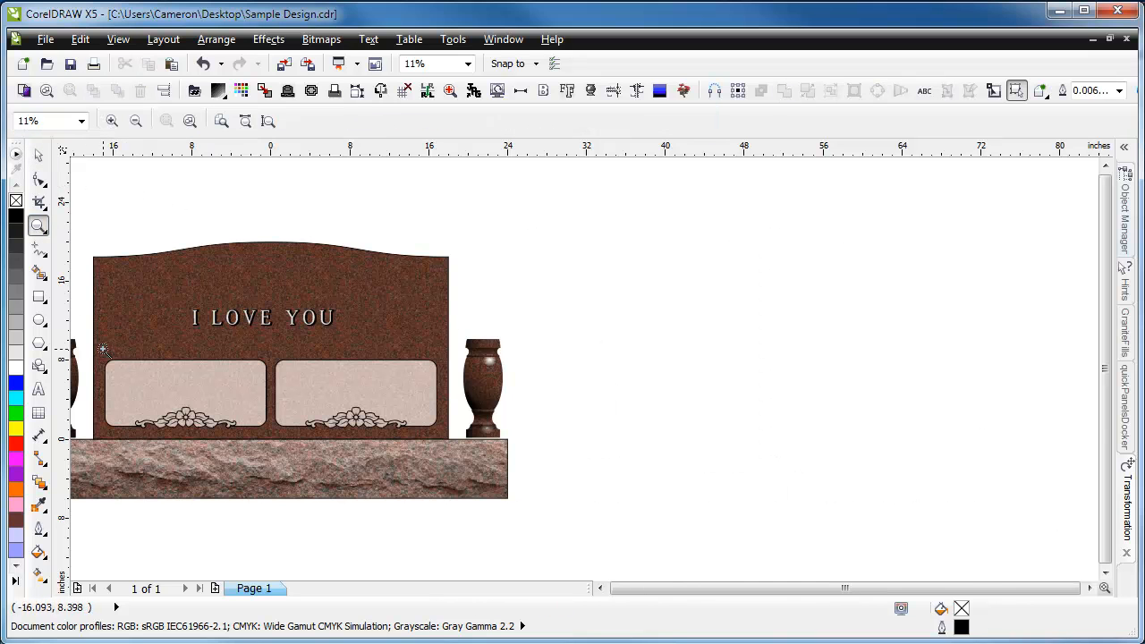
{"action": "left_click", "coordinate": [191, 402]}
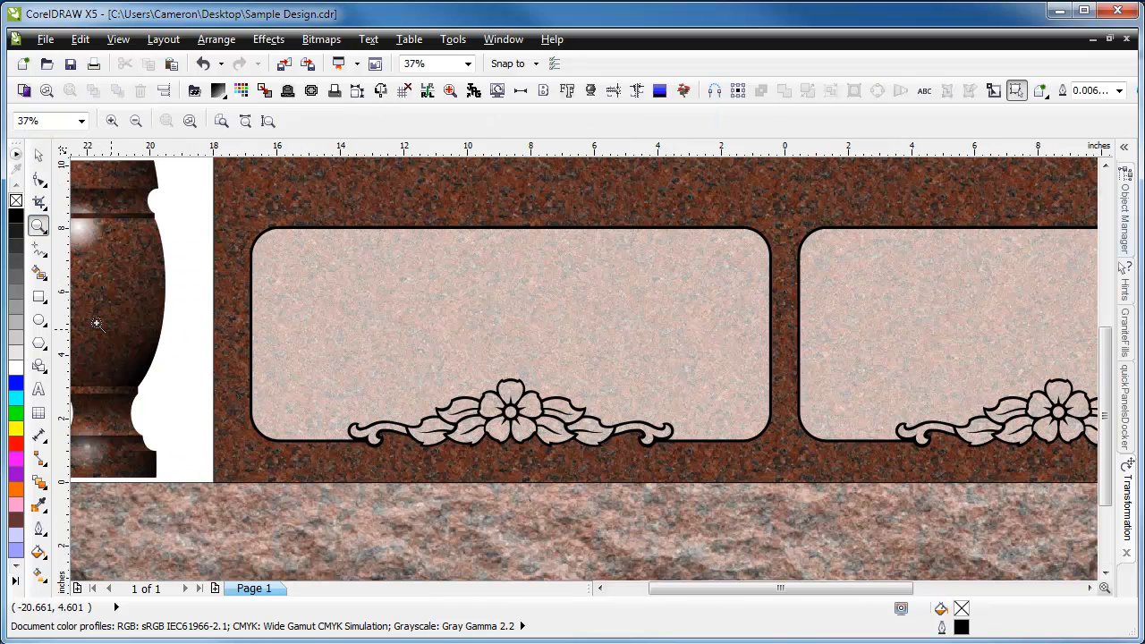
{"action": "left_click", "coordinate": [38, 389]}
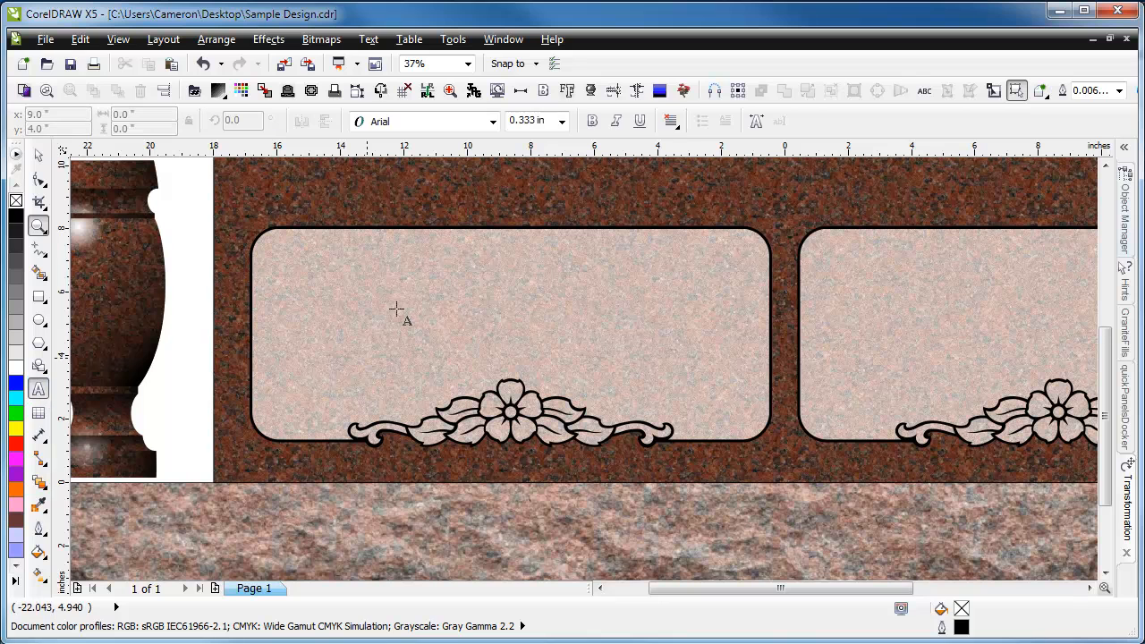
{"action": "left_click", "coordinate": [315, 279]}
{"action": "type", "text": "CAME"}
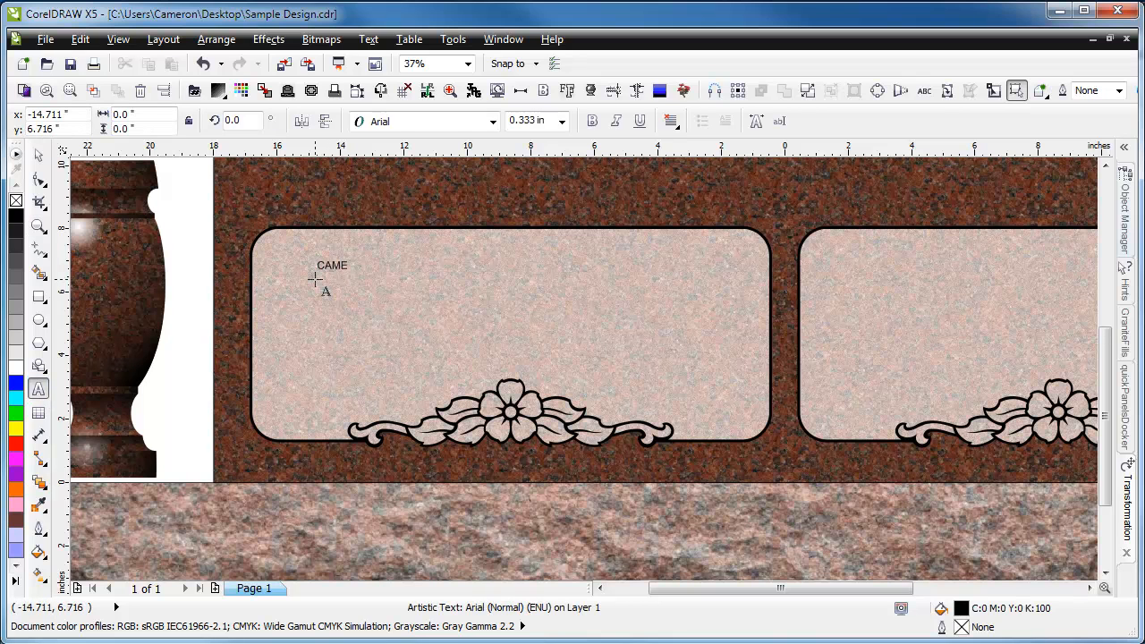
{"action": "type", "text": "RON T."}
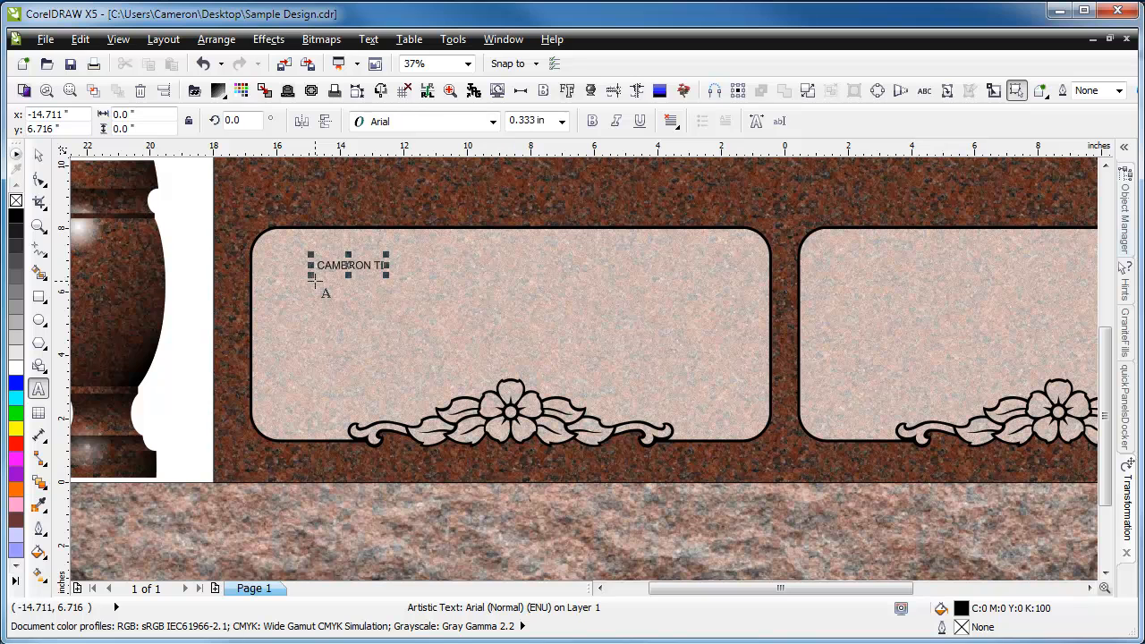
{"action": "left_click", "coordinate": [40, 155]}
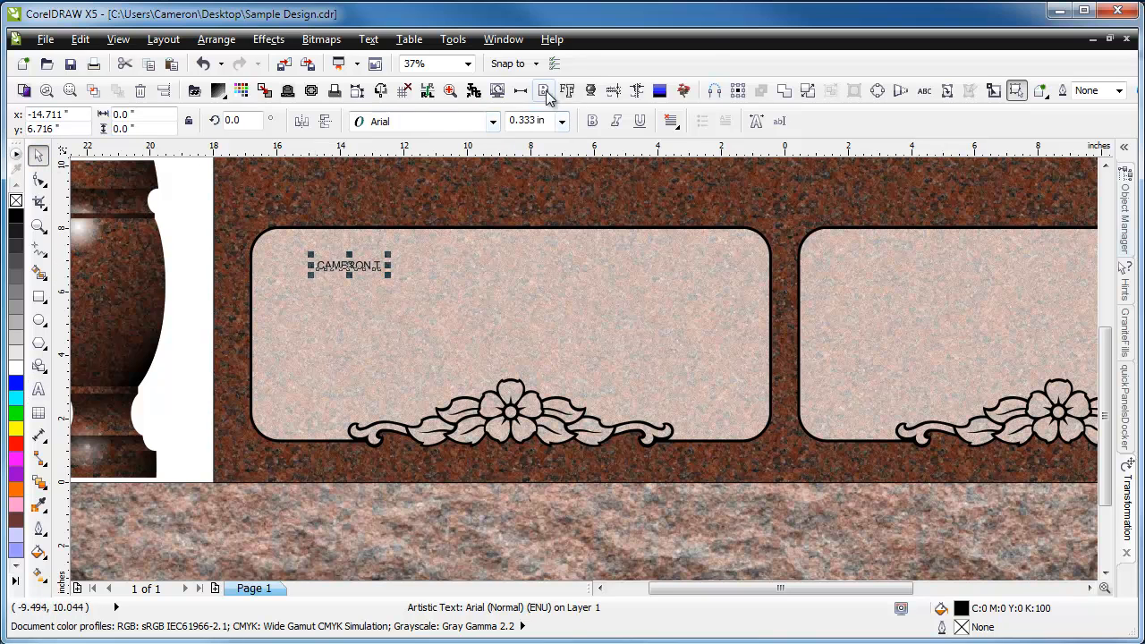
Step: Set the name text to MM-Modified Roman at 1 in and position it in the upper part of the left panel
{"action": "left_click", "coordinate": [466, 123]}
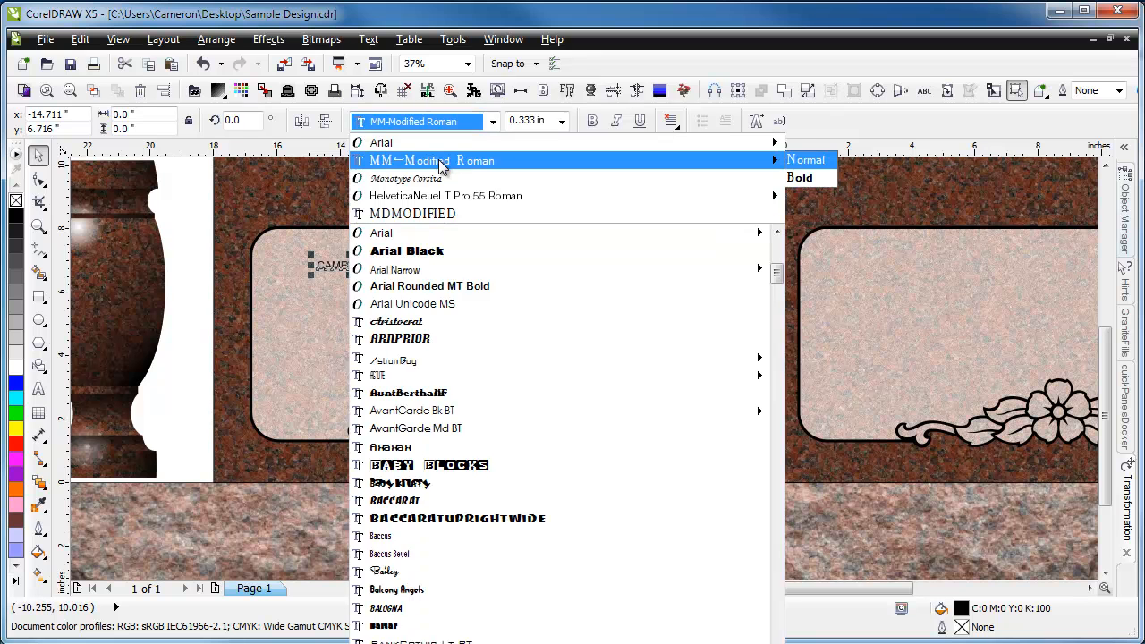
{"action": "left_click", "coordinate": [443, 160]}
{"action": "left_click", "coordinate": [549, 123]}
{"action": "type", "text": "1"}
{"action": "key", "text": "Return"}
{"action": "left_click_drag", "start_coordinate": [449, 254], "coordinate": [481, 278]}
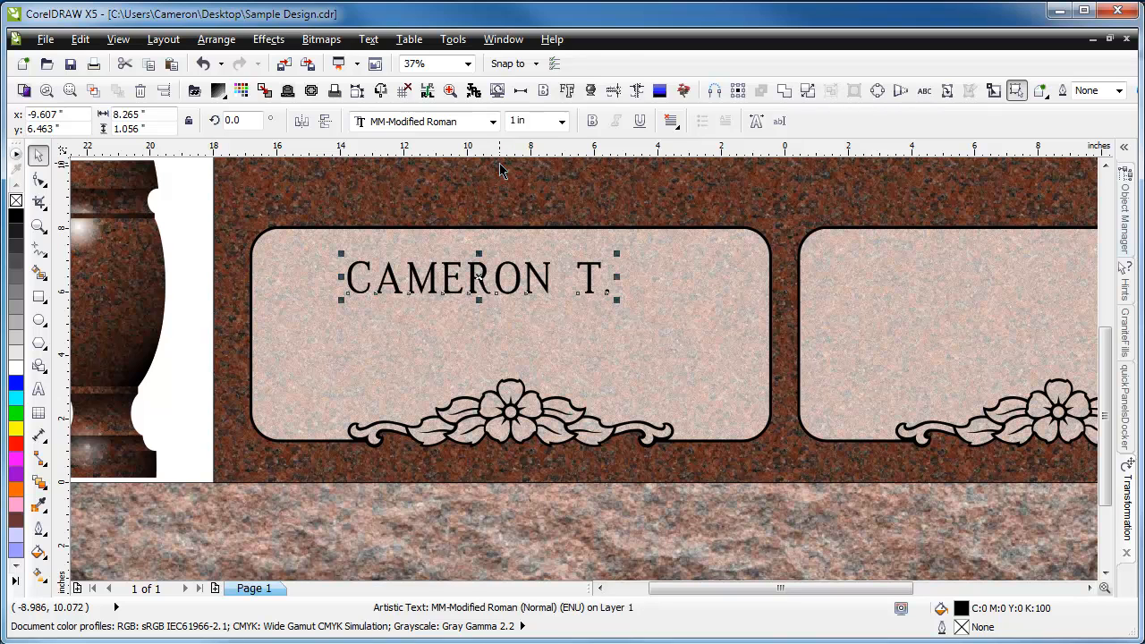
Step: Try smaller and larger sizes in quarter-inch increments for the name text, settling on 1.25 in
{"action": "key", "text": "ctrl+KP_8"}
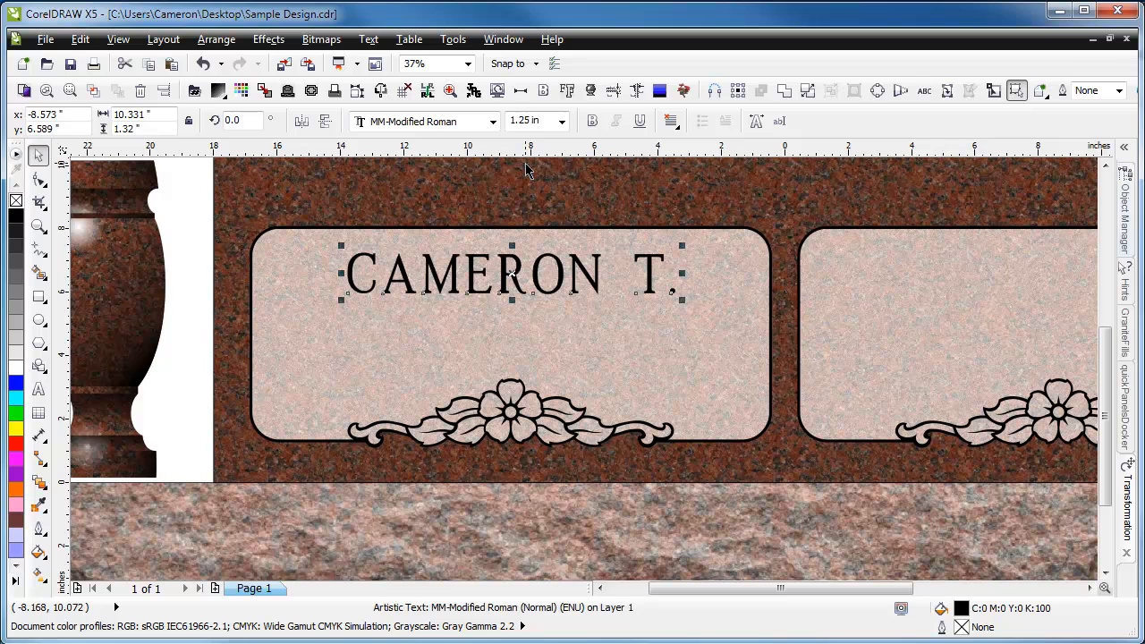
{"action": "key", "text": "ctrl+KP_2"}
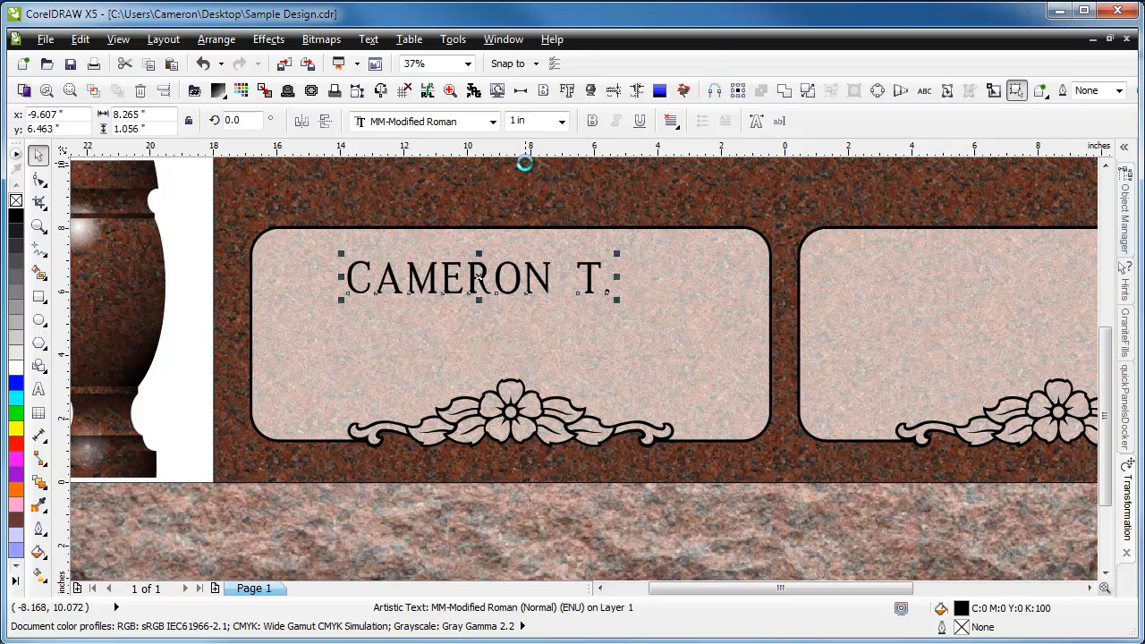
{"action": "key", "text": "ctrl+KP_2"}
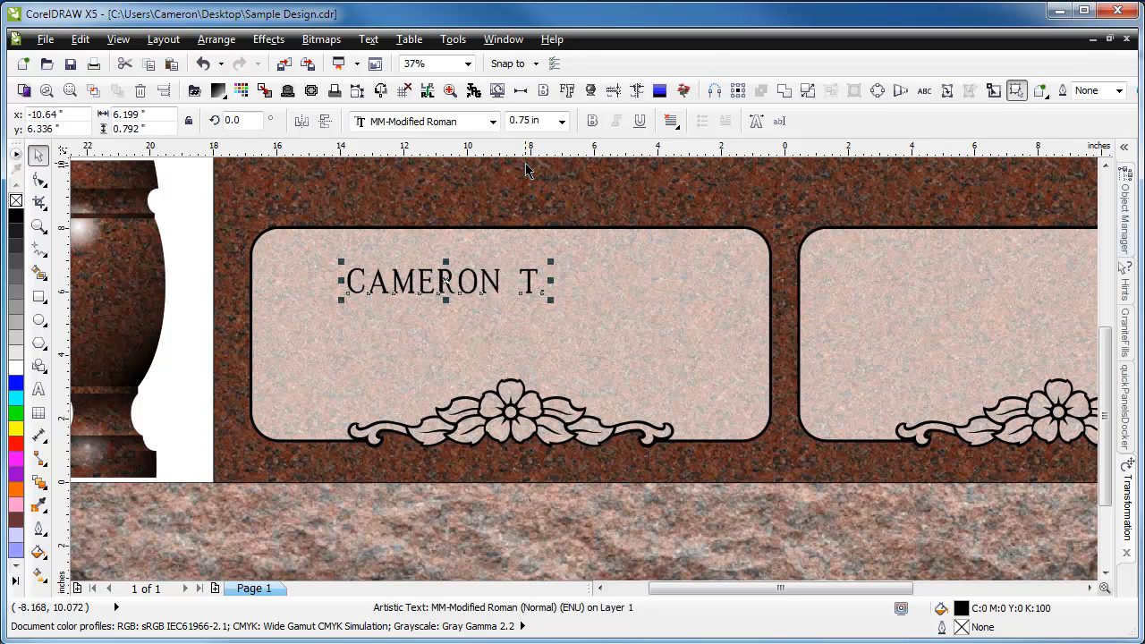
{"action": "key", "text": "ctrl+KP_8"}
{"action": "key", "text": "ctrl+KP_8"}
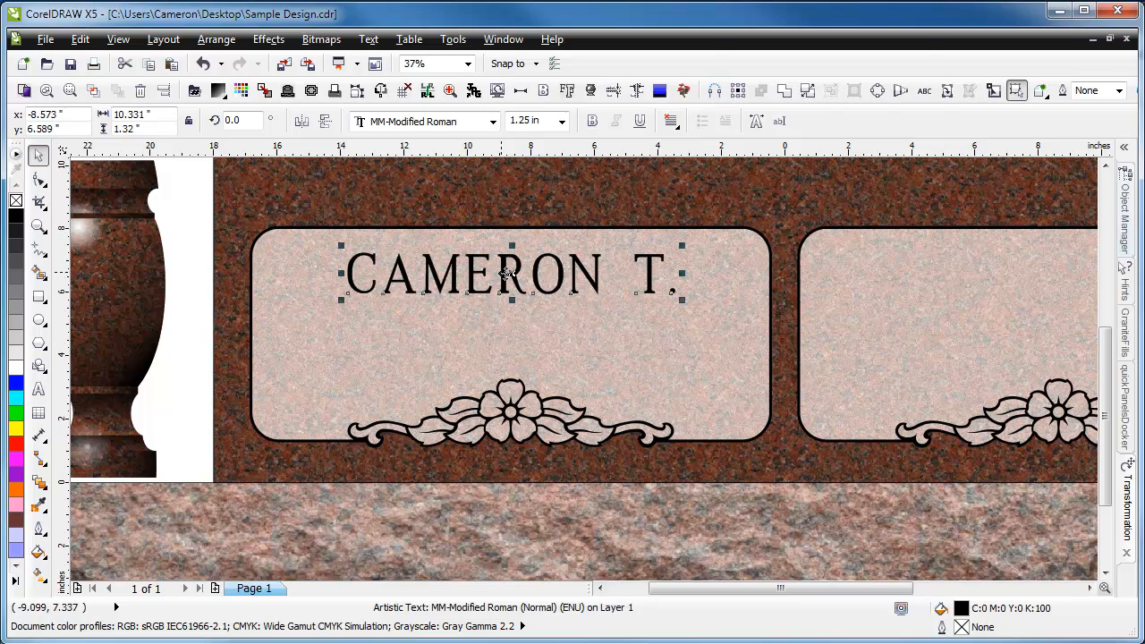
Step: Nudge the name up, duplicate it directly below, and replace the copy's text with the birth date
{"action": "left_click_drag", "start_coordinate": [501, 271], "coordinate": [500, 315]}
{"action": "right_click", "coordinate": [500, 315]}
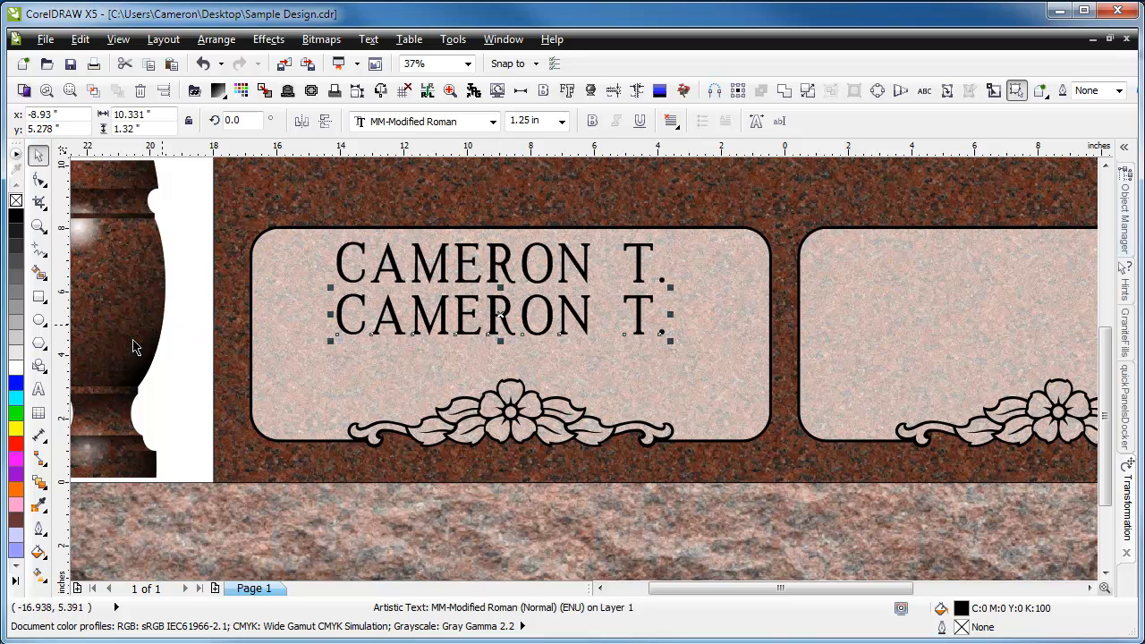
{"action": "left_click", "coordinate": [39, 389]}
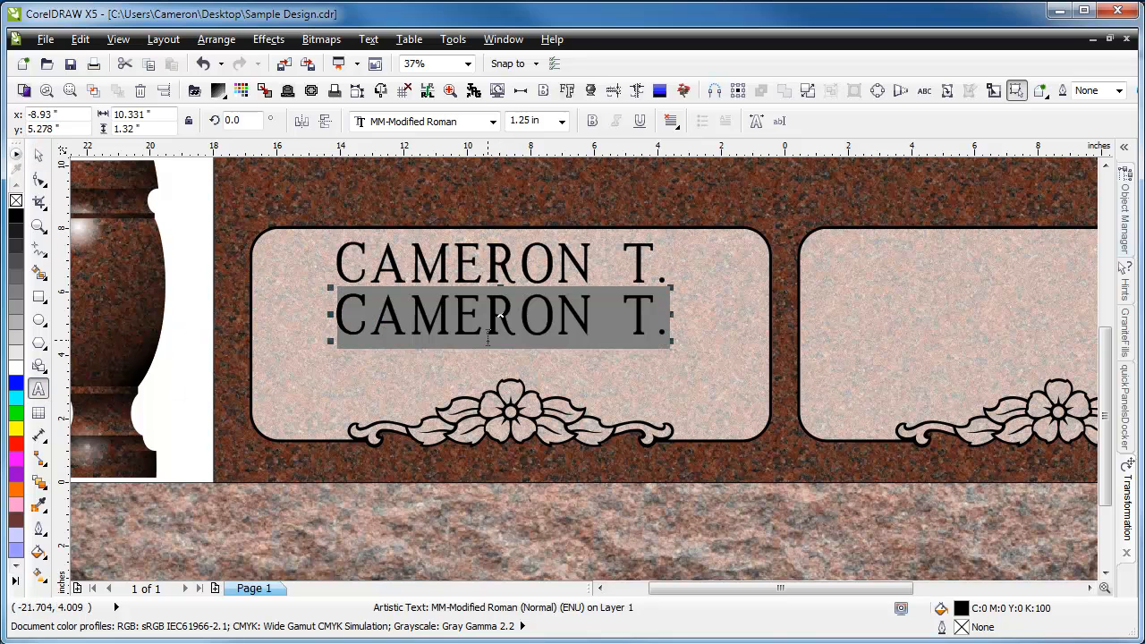
{"action": "type", "text": "DEC. 26, 1979"}
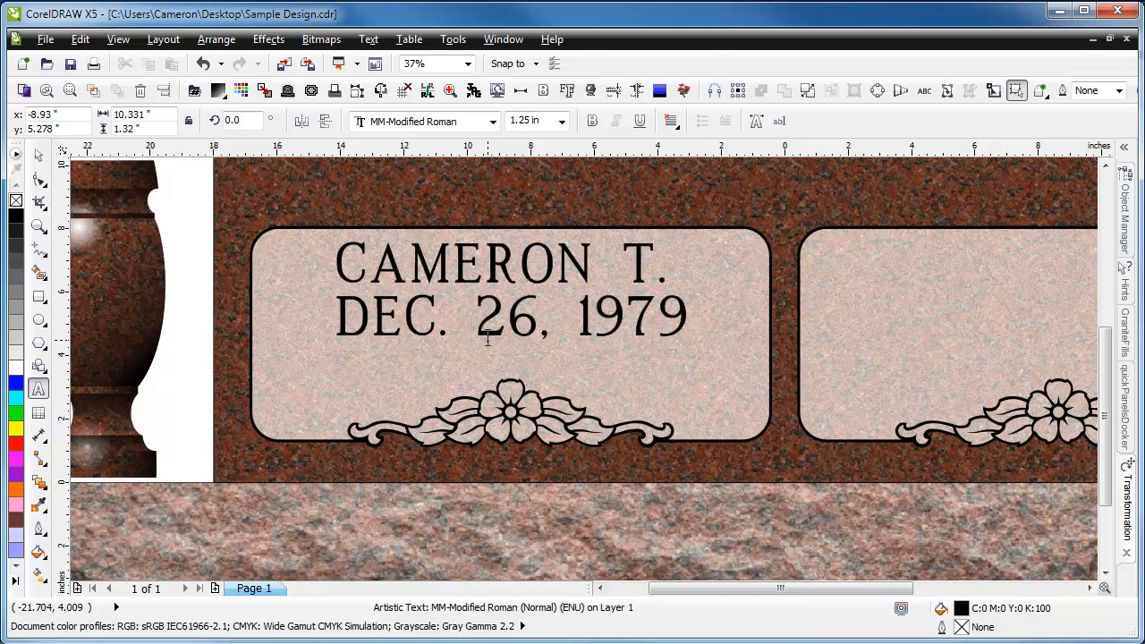
{"action": "left_click", "coordinate": [39, 155]}
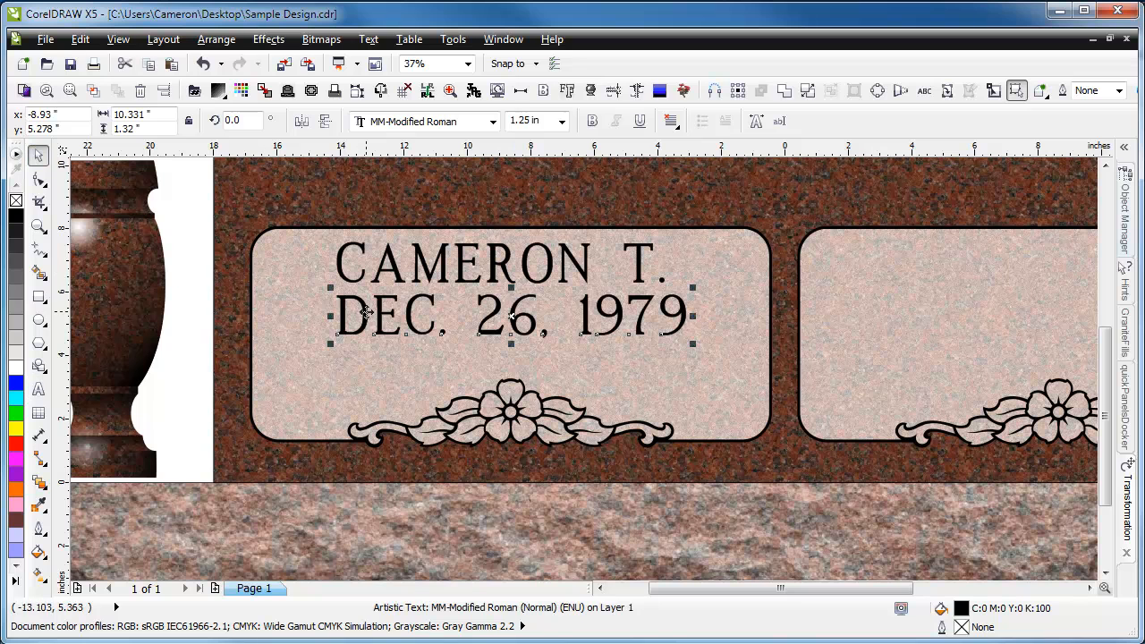
Step: Duplicate the birth date line directly below and change the copy's text to "APR. 5, 2050"
{"action": "left_click_drag", "start_coordinate": [369, 313], "coordinate": [369, 361]}
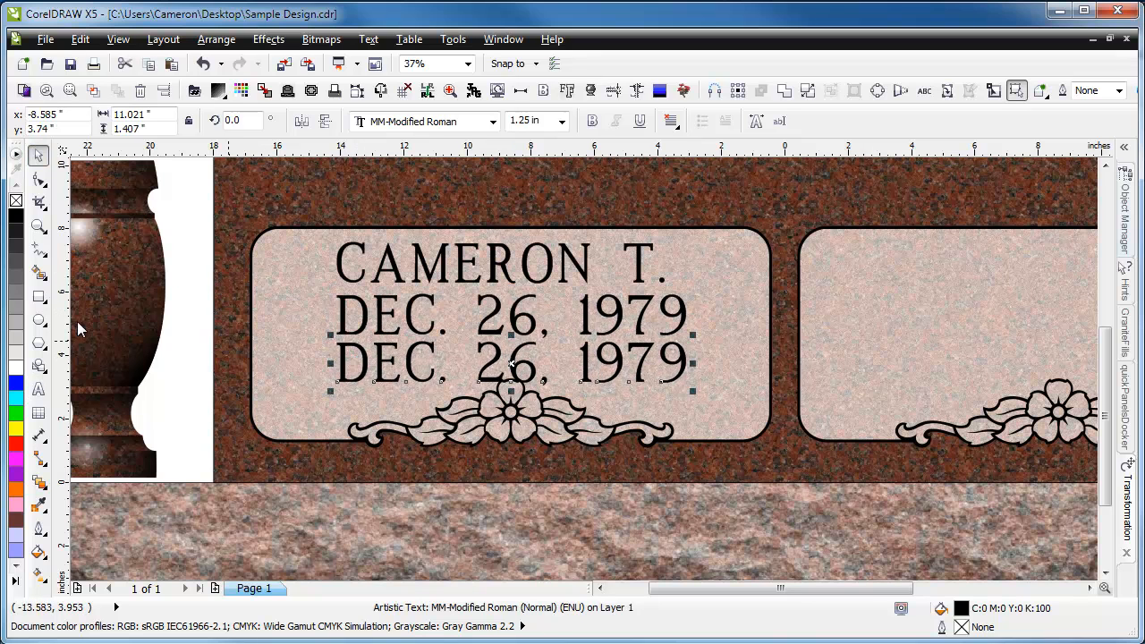
{"action": "left_click", "coordinate": [38, 389]}
{"action": "key", "text": "ctrl+a"}
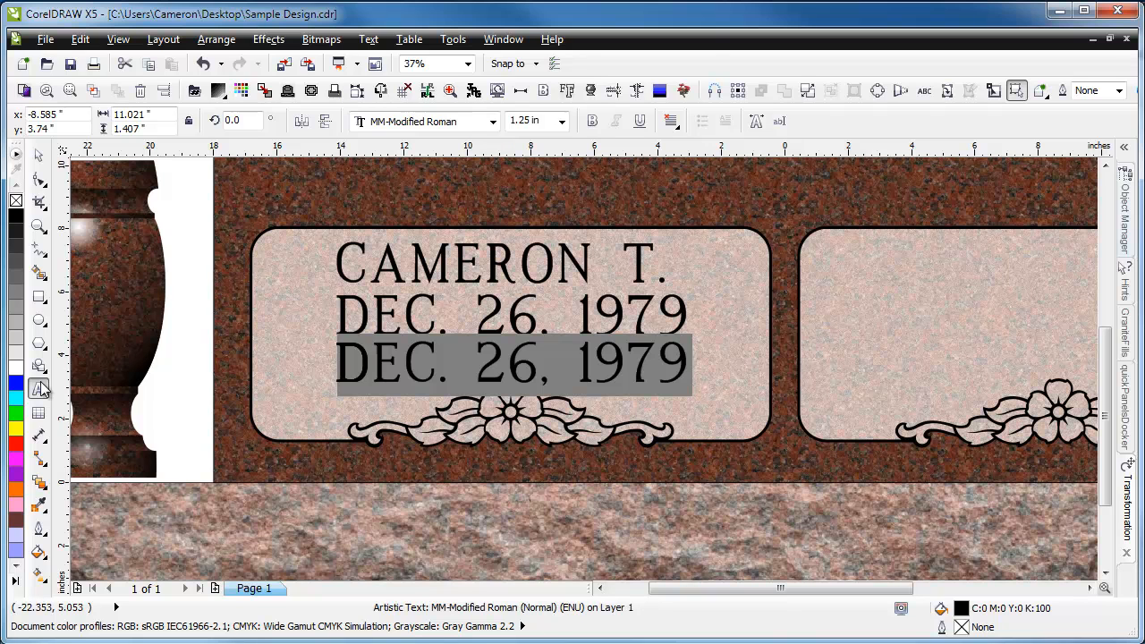
{"action": "type", "text": "APR. 5, 2050"}
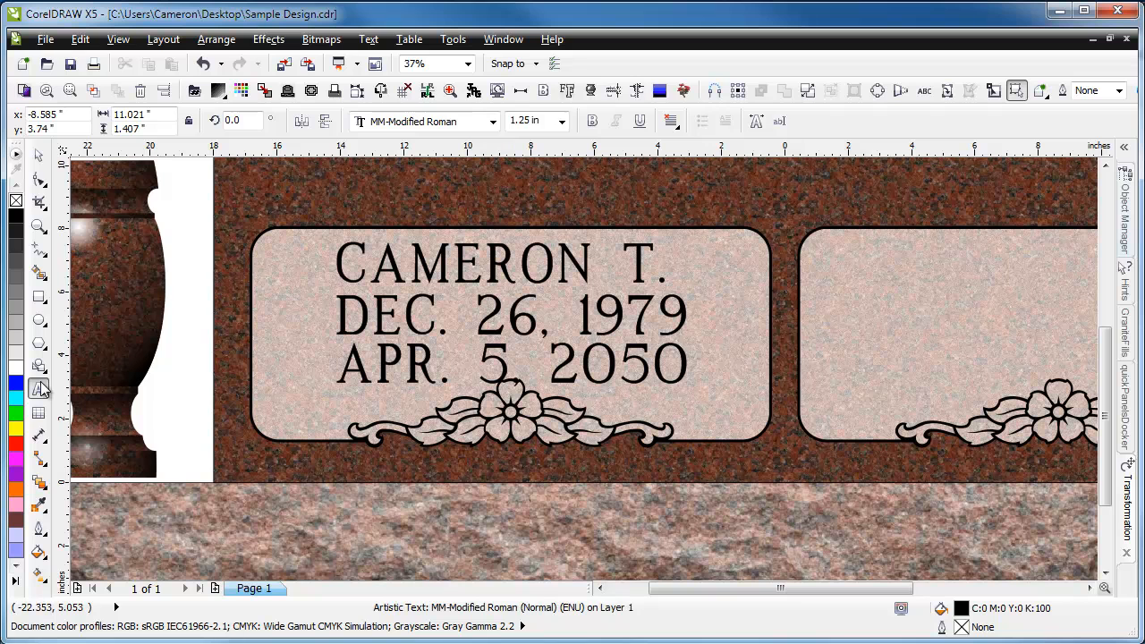
{"action": "left_click", "coordinate": [38, 155]}
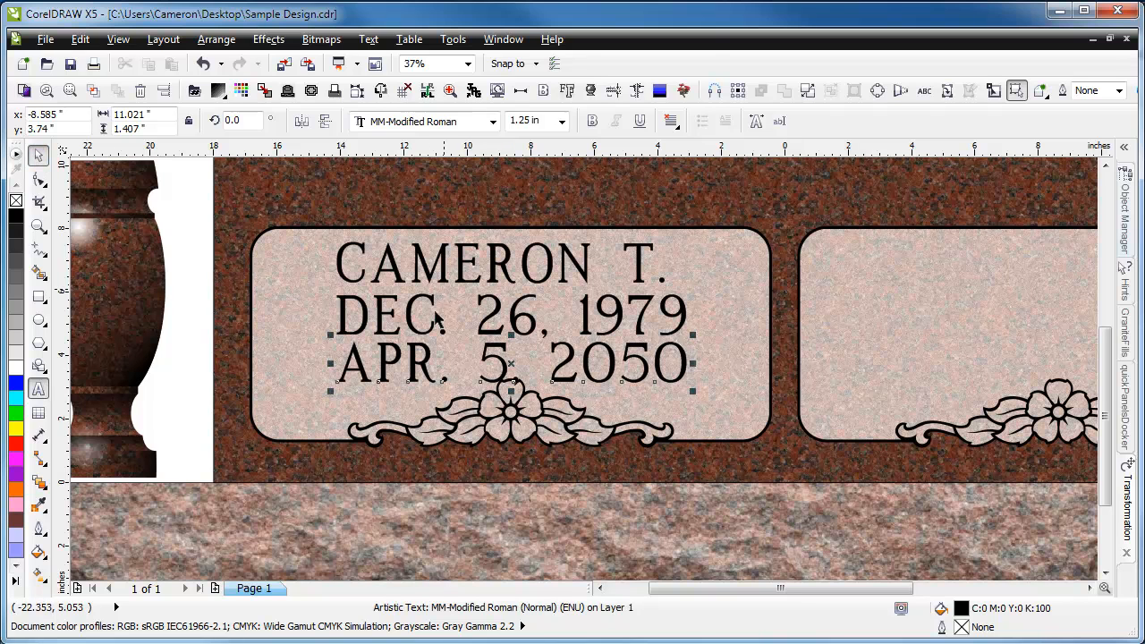
Step: Reduce both date lines to 1 in and move them up together, roughly centred beneath the name
{"action": "left_click", "coordinate": [410, 322], "text": "shift"}
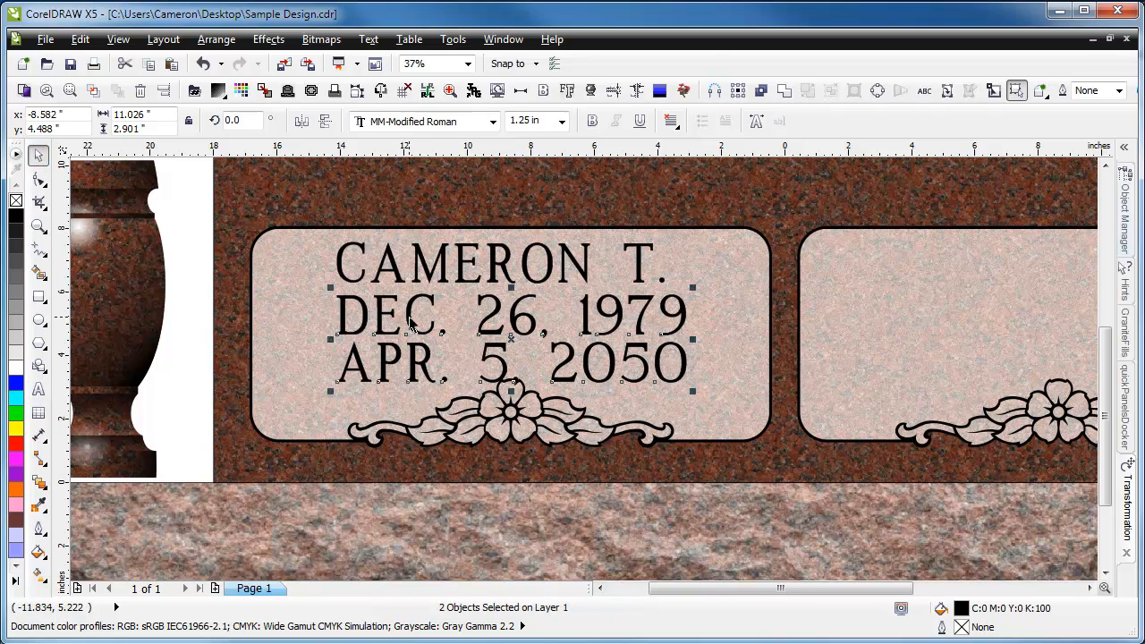
{"action": "key", "text": "ctrl+KP_4"}
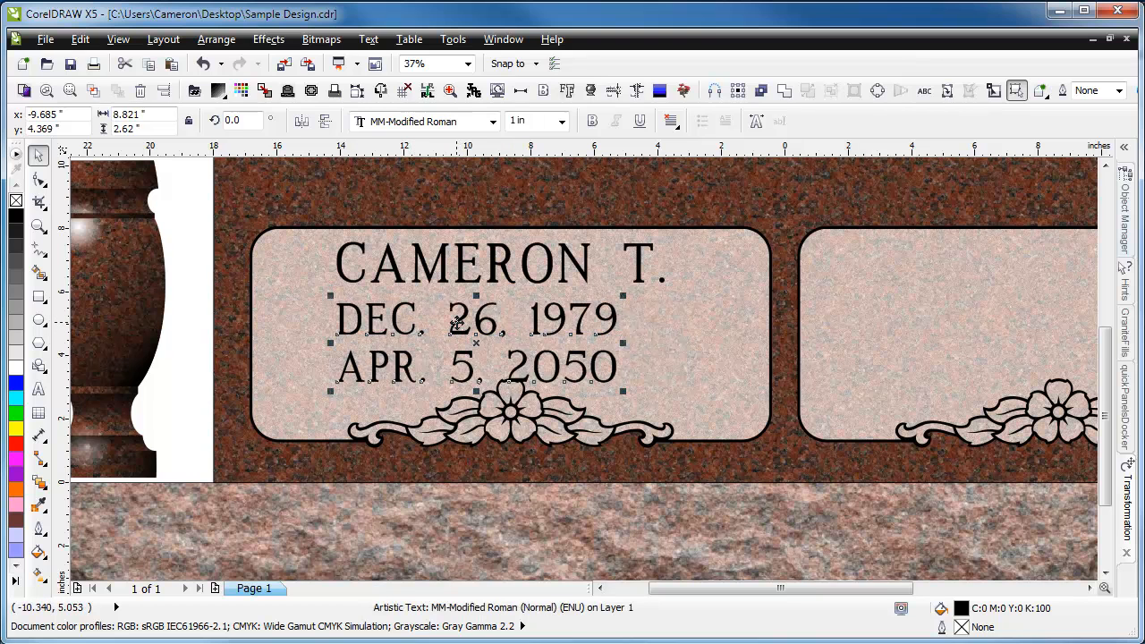
{"action": "left_click_drag", "start_coordinate": [457, 323], "coordinate": [487, 307]}
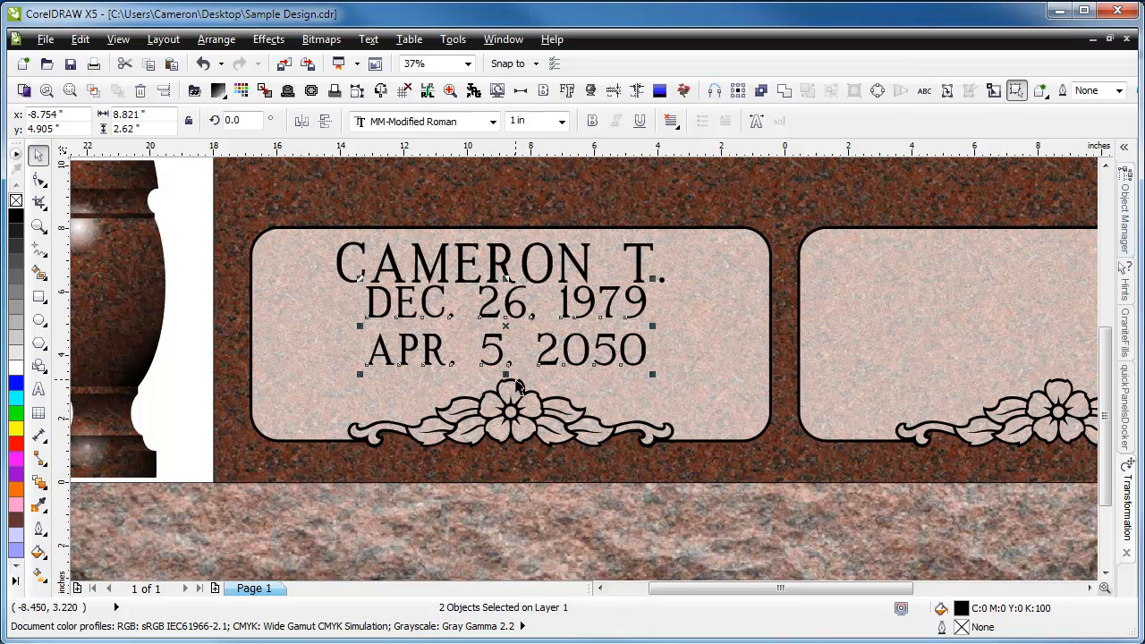
Step: Centre the name and both date lines horizontally on the left panel
{"action": "left_click", "coordinate": [463, 267], "text": "shift"}
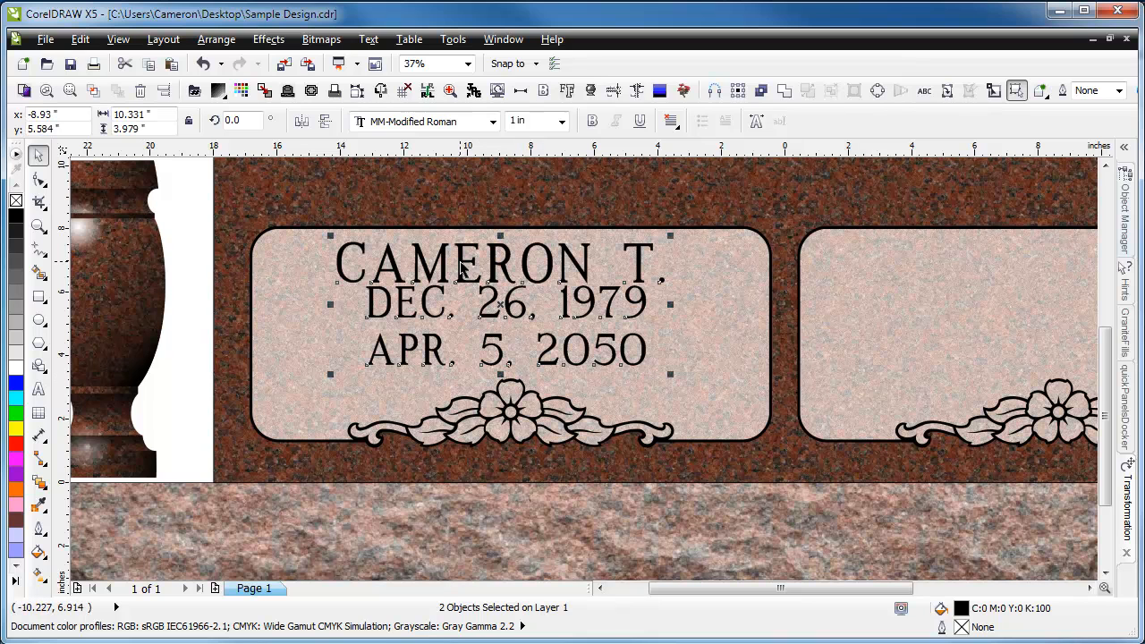
{"action": "left_click", "coordinate": [303, 252], "text": "shift"}
{"action": "key", "text": "c"}
{"action": "left_click", "coordinate": [445, 260]}
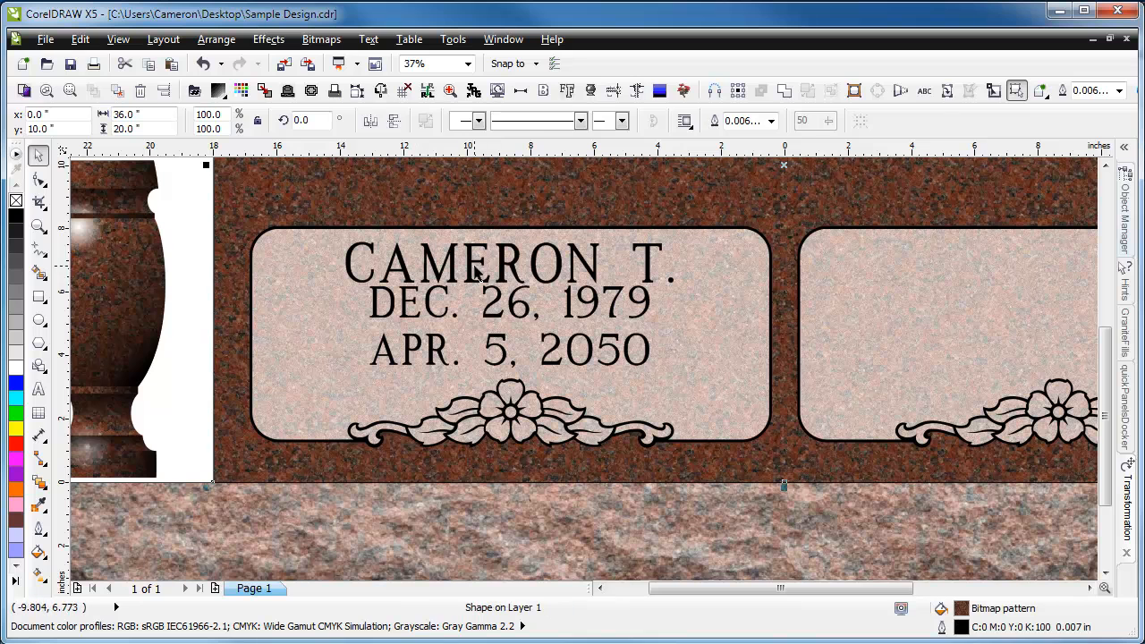
Step: Distribute the name and both date lines in the left panel with equal vertical spacing
{"action": "left_click", "coordinate": [463, 273]}
{"action": "left_click", "coordinate": [492, 314], "text": "shift"}
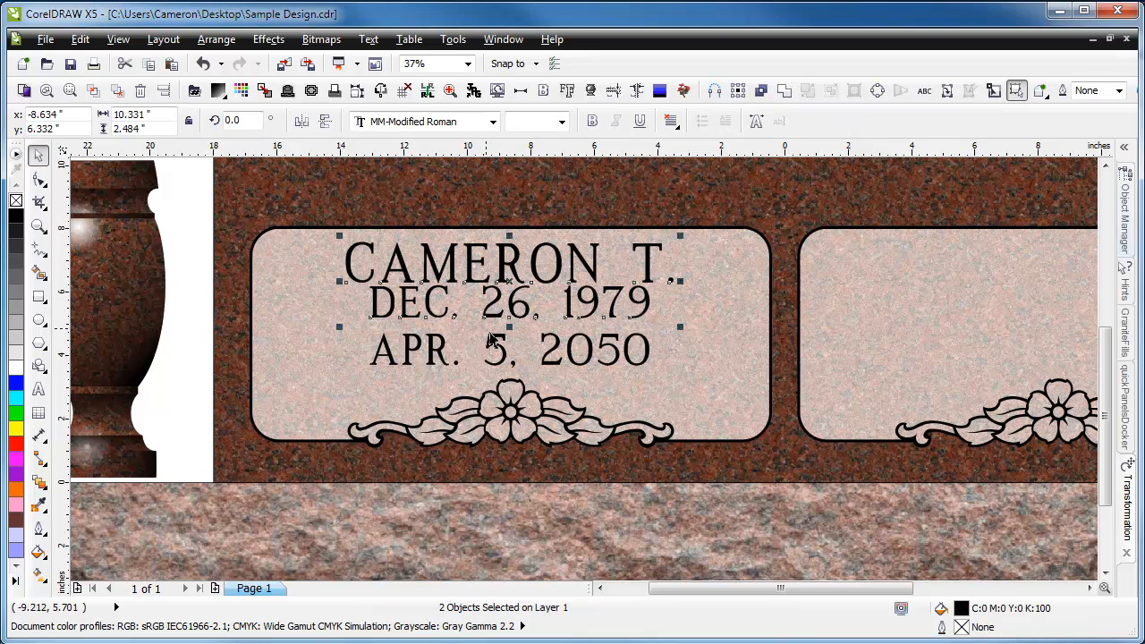
{"action": "left_click", "coordinate": [492, 347], "text": "shift"}
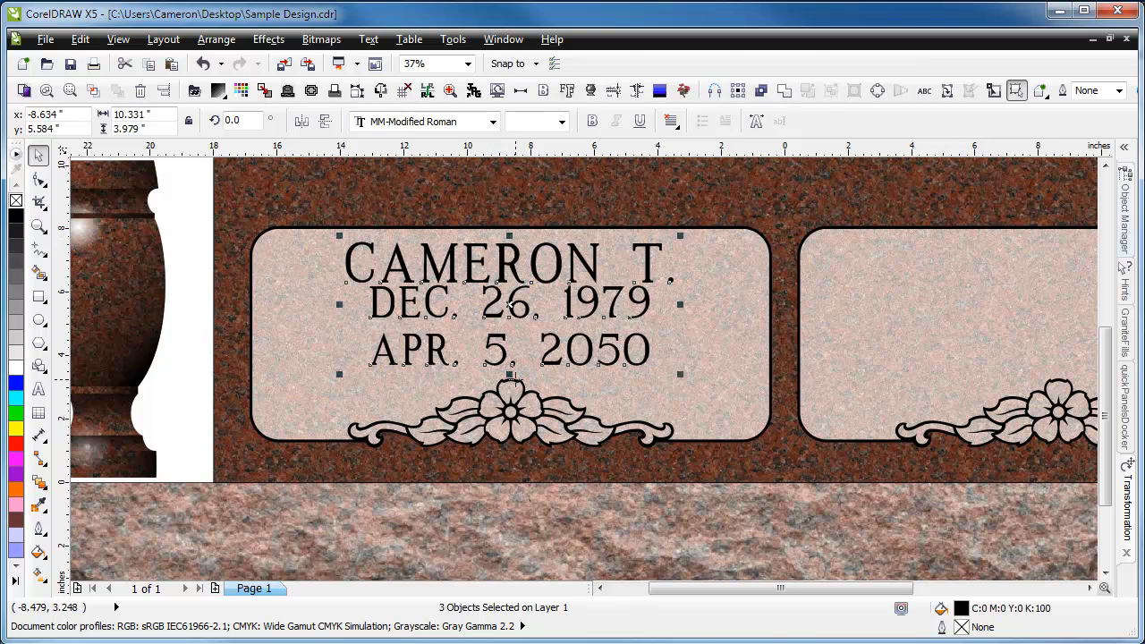
{"action": "key", "text": "shift+a"}
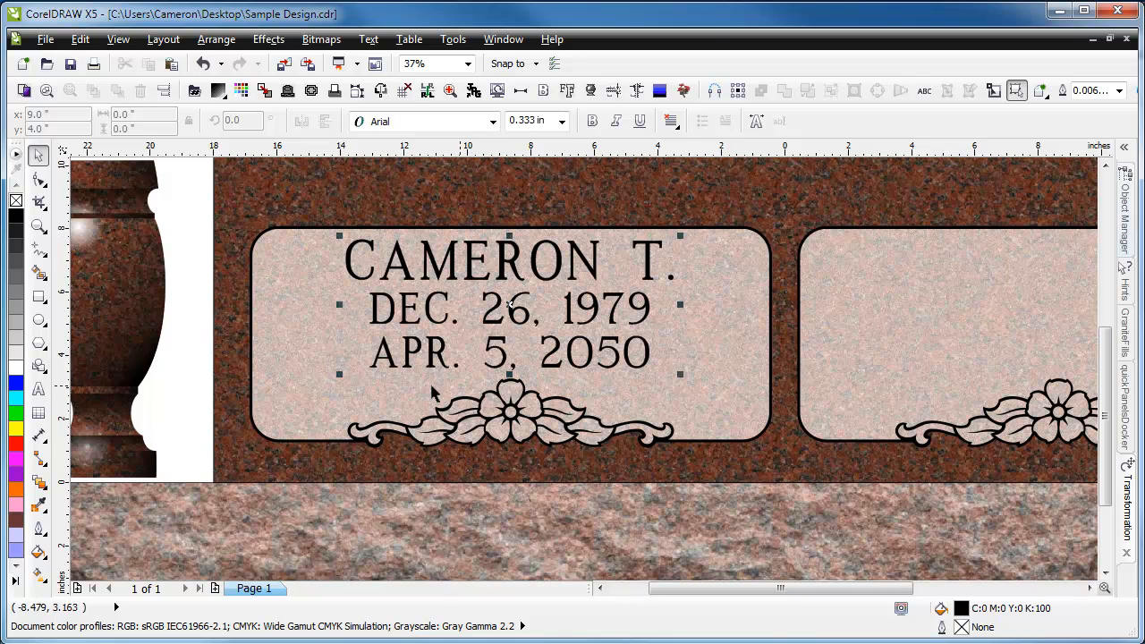
{"action": "left_click", "coordinate": [201, 293]}
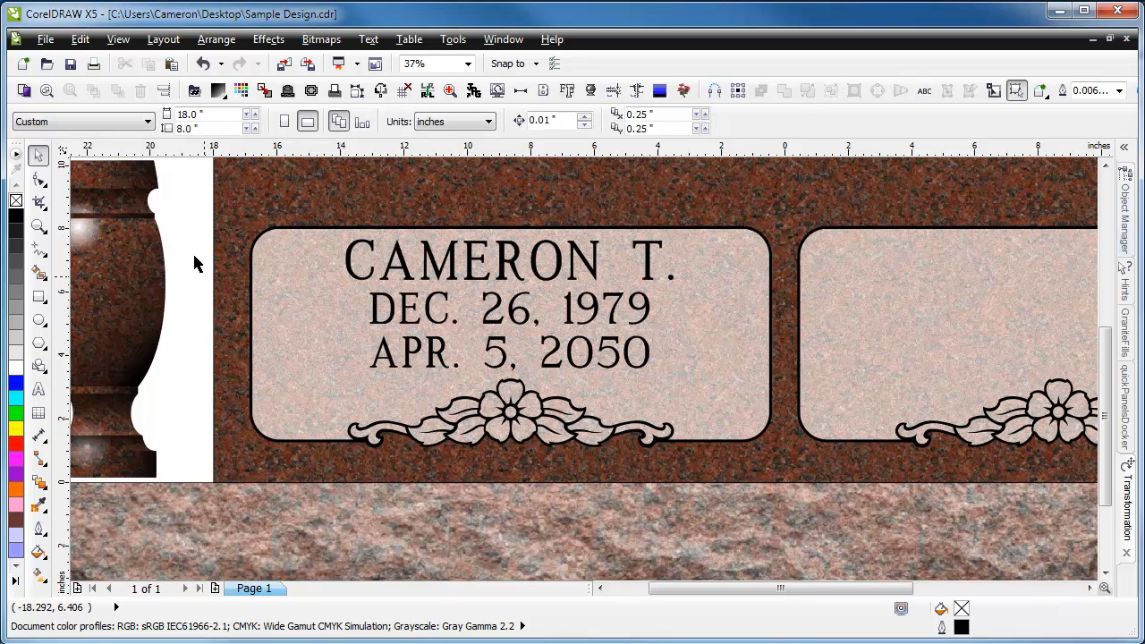
{"action": "key", "text": "F4"}
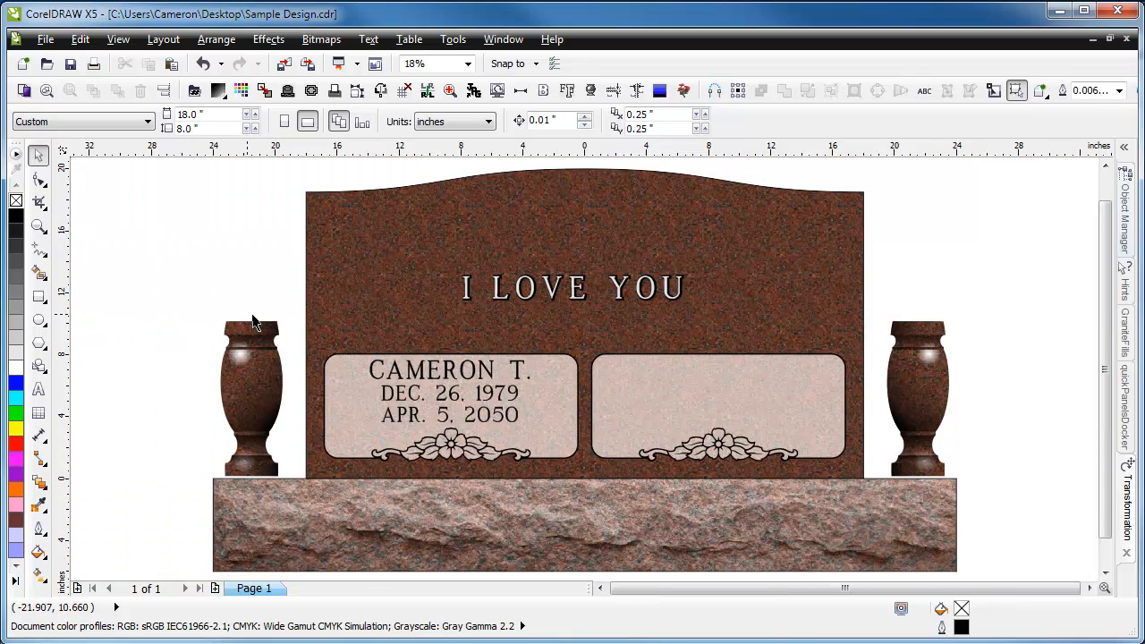
Step: Copy the name and both date lines from the left panel to the matching position on the right panel
{"action": "left_click_drag", "start_coordinate": [284, 332], "coordinate": [565, 439]}
{"action": "left_click_drag", "start_coordinate": [452, 393], "coordinate": [723, 376]}
{"action": "left_click", "coordinate": [920, 286]}
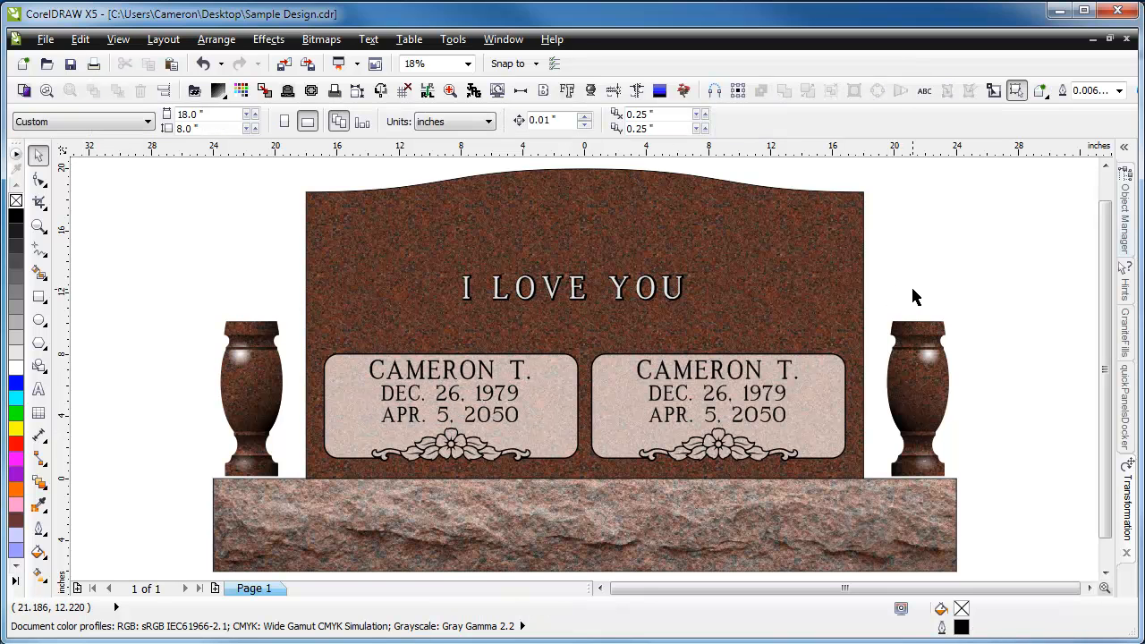
Step: Duplicate the left panel's lower date line beneath the panels, near the middle of the stone's lower edge
{"action": "left_click", "coordinate": [445, 421]}
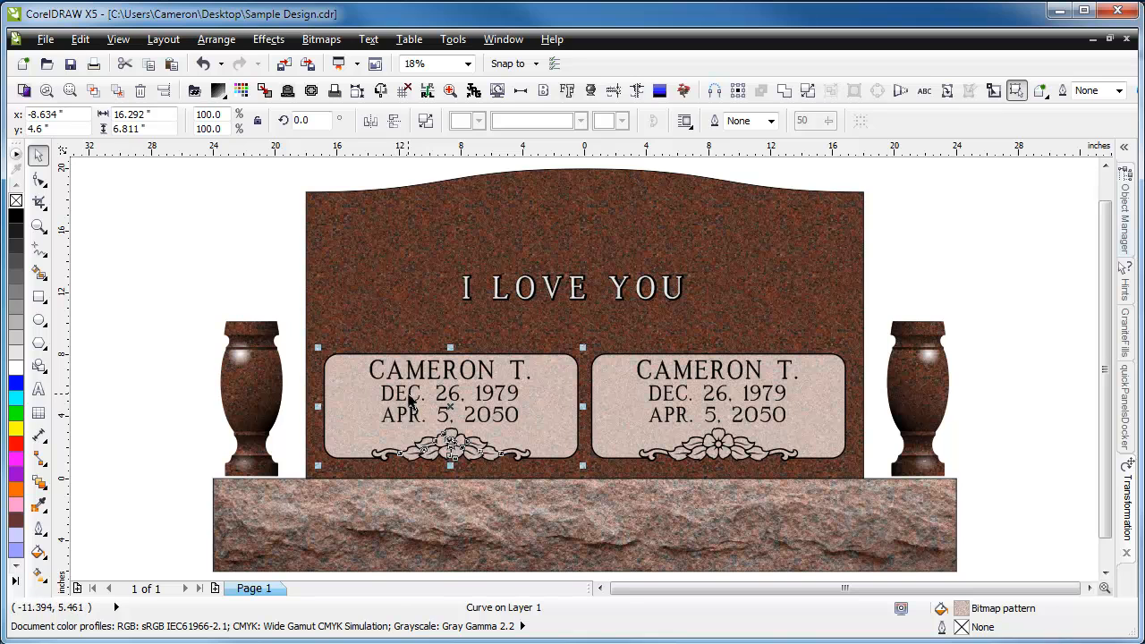
{"action": "left_click", "coordinate": [407, 414]}
{"action": "left_click", "coordinate": [404, 419]}
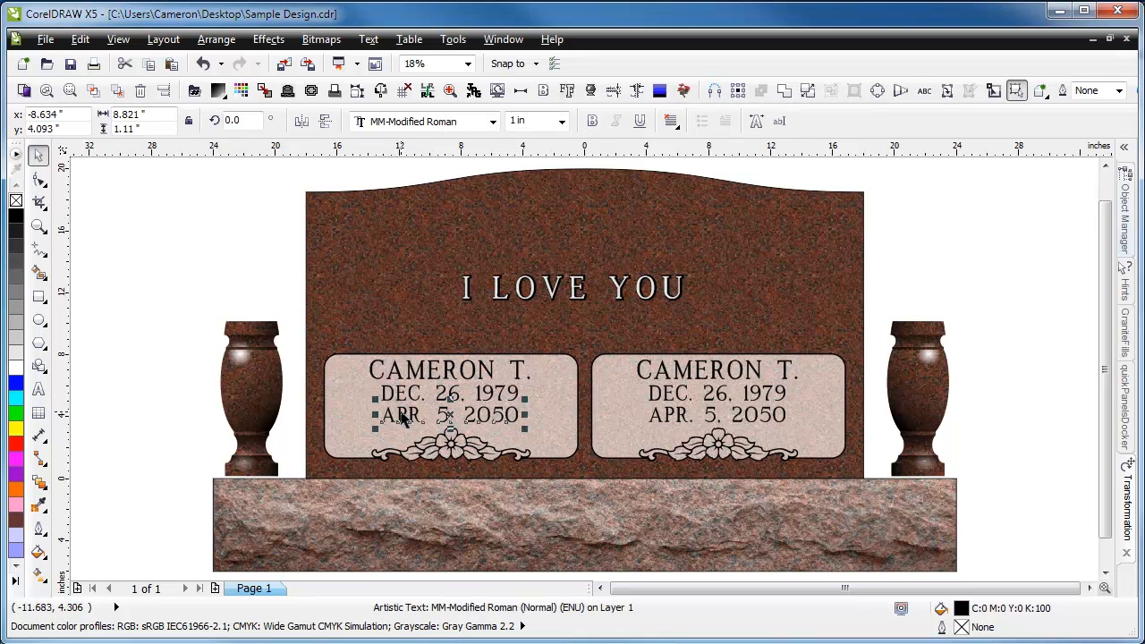
{"action": "left_click_drag", "start_coordinate": [412, 414], "coordinate": [552, 474]}
{"action": "right_click", "coordinate": [552, 474]}
Step: Move both panels and their lettering up together by about 1.5 in
{"action": "left_click_drag", "start_coordinate": [302, 346], "coordinate": [927, 474]}
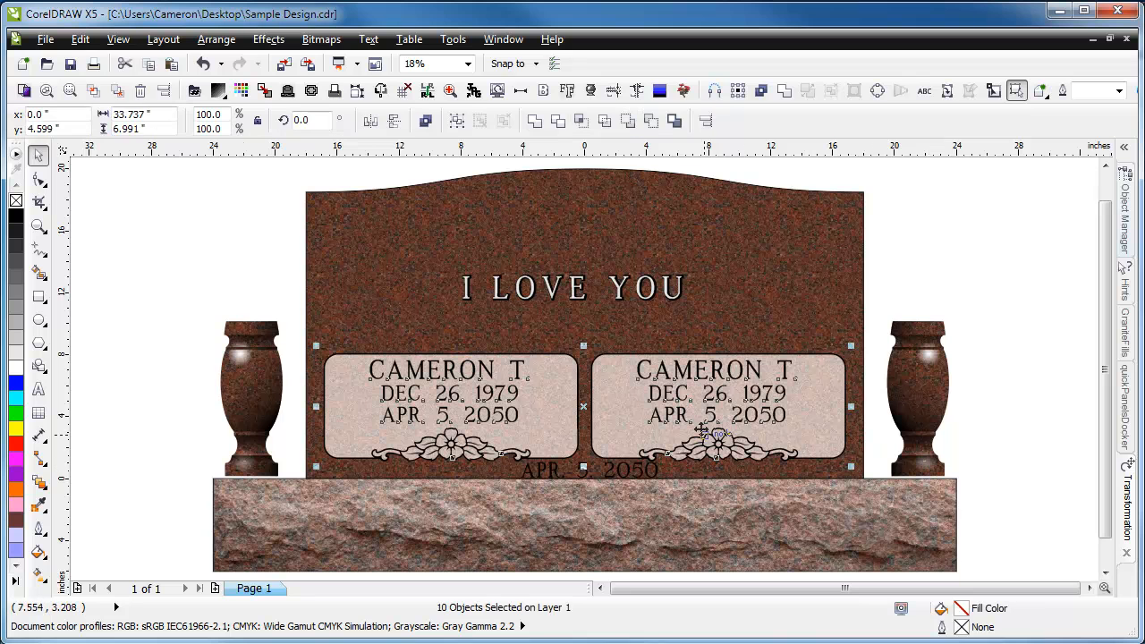
{"action": "key", "text": "Up"}
{"action": "key", "text": "Escape"}
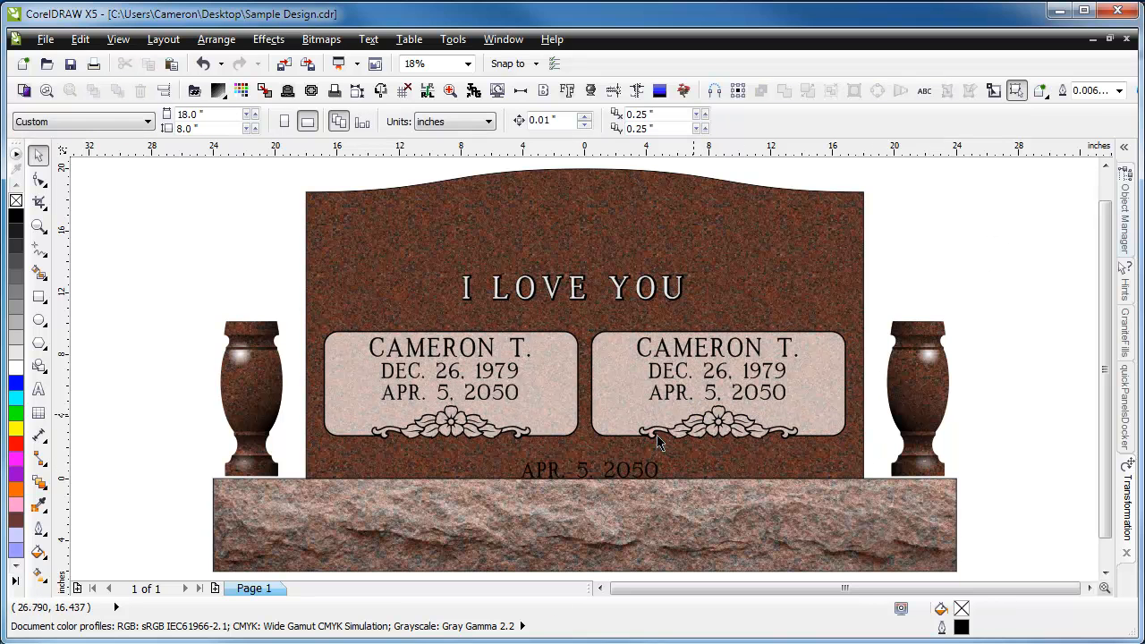
Step: Raise the copied date line into the middle of the strip between the panels and the base, and fill it white
{"action": "left_click", "coordinate": [589, 475]}
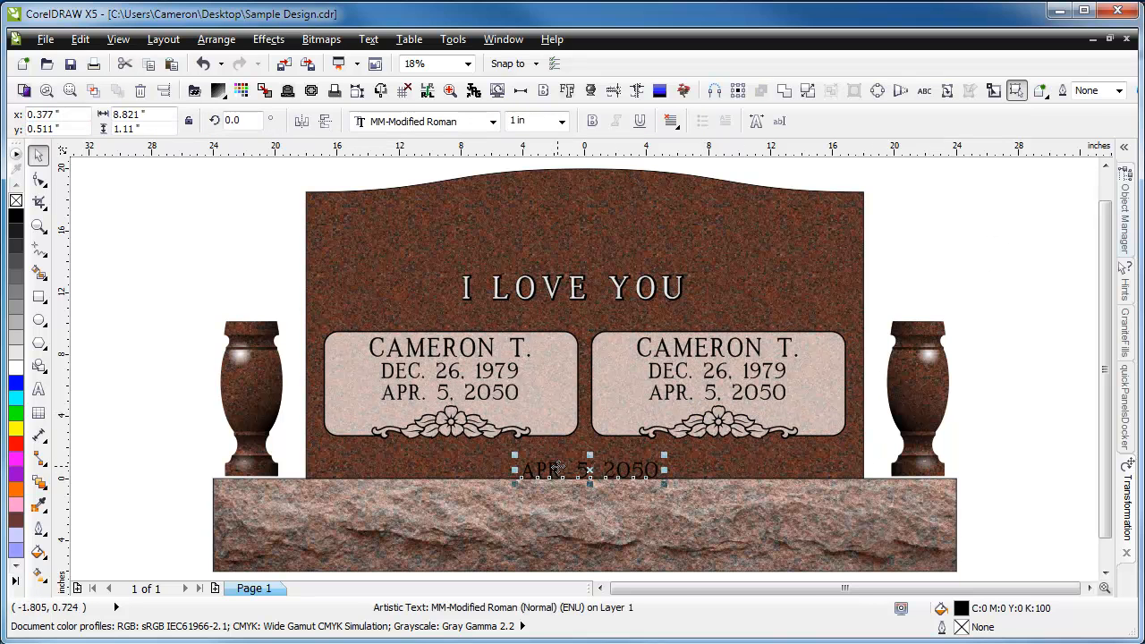
{"action": "scroll", "coordinate": [556, 469], "scroll_direction": "up", "scroll_amount": 1}
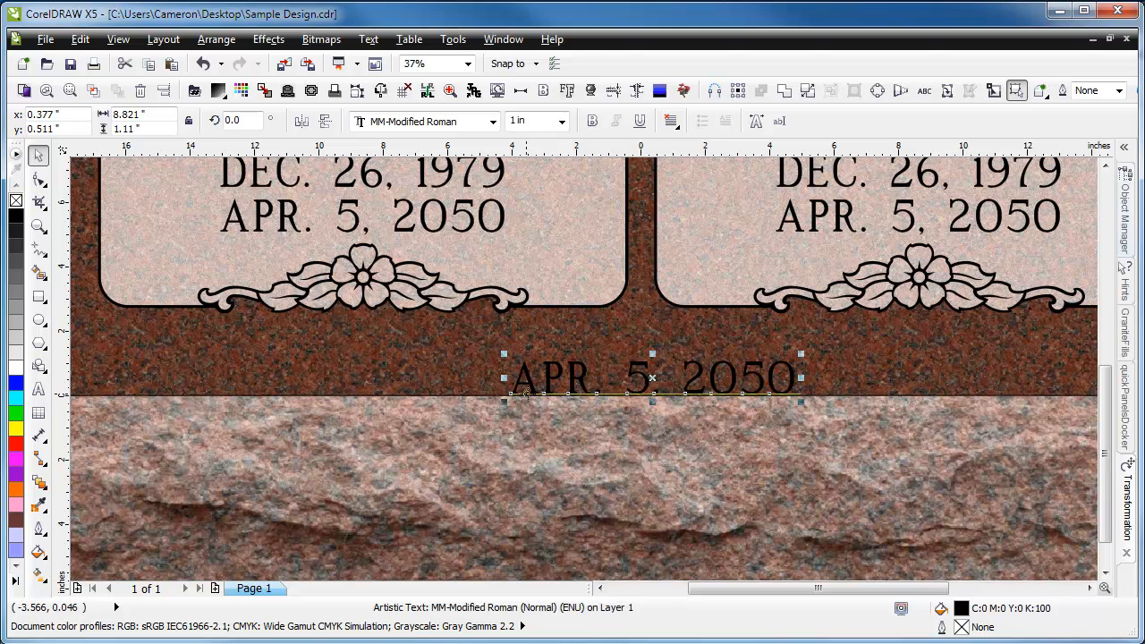
{"action": "left_click", "coordinate": [478, 396]}
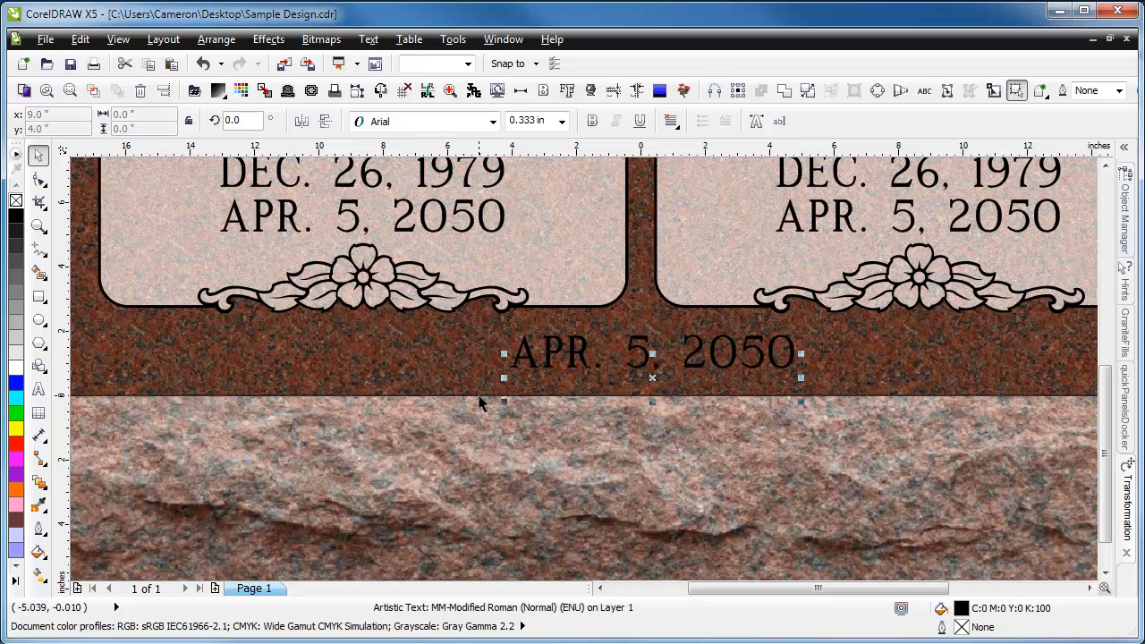
{"action": "left_click", "coordinate": [578, 329]}
{"action": "left_click", "coordinate": [573, 345]}
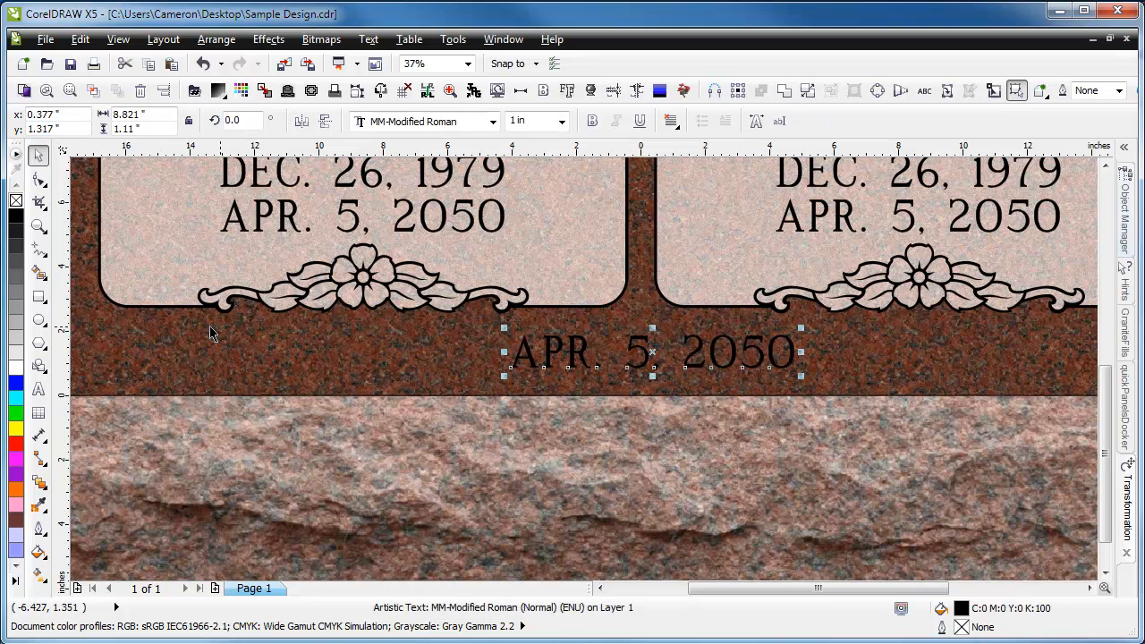
{"action": "left_click", "coordinate": [16, 367]}
Step: Replace the white date line's text with "LOVED AND MISSED"
{"action": "left_click", "coordinate": [38, 388]}
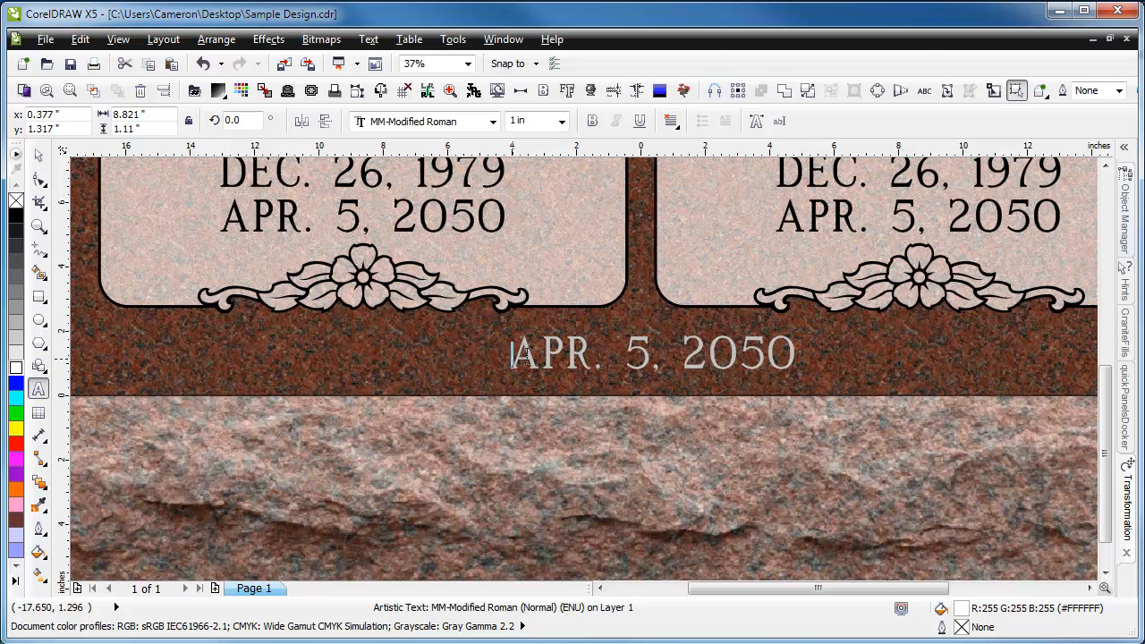
{"action": "left_click_drag", "start_coordinate": [515, 358], "coordinate": [835, 363]}
{"action": "type", "text": "LOVED"}
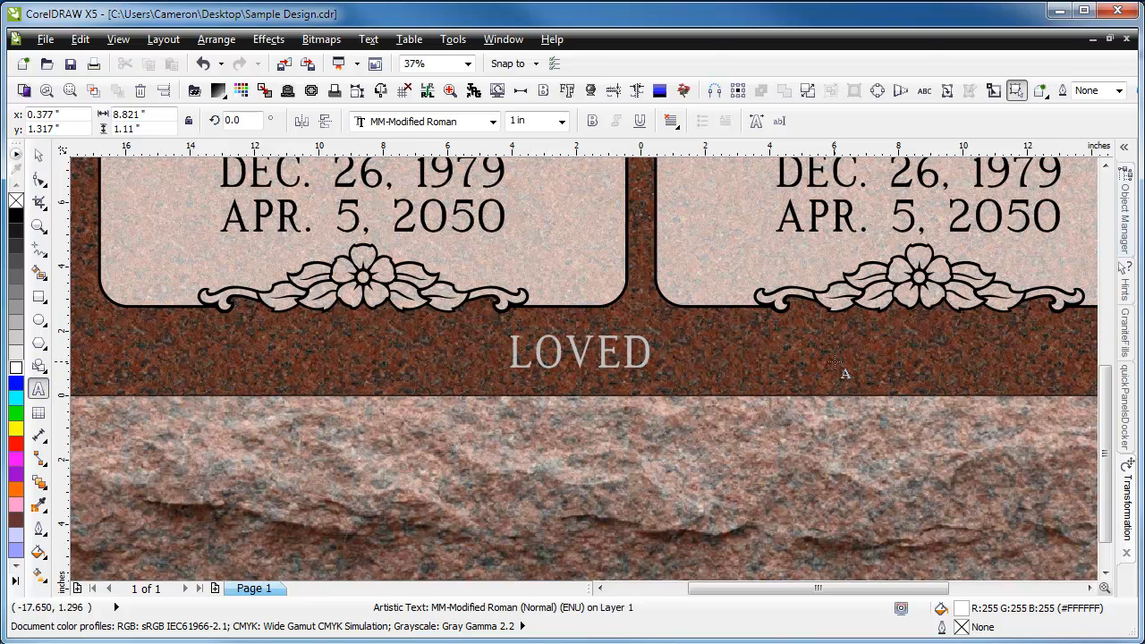
{"action": "type", "text": " AND MISSED"}
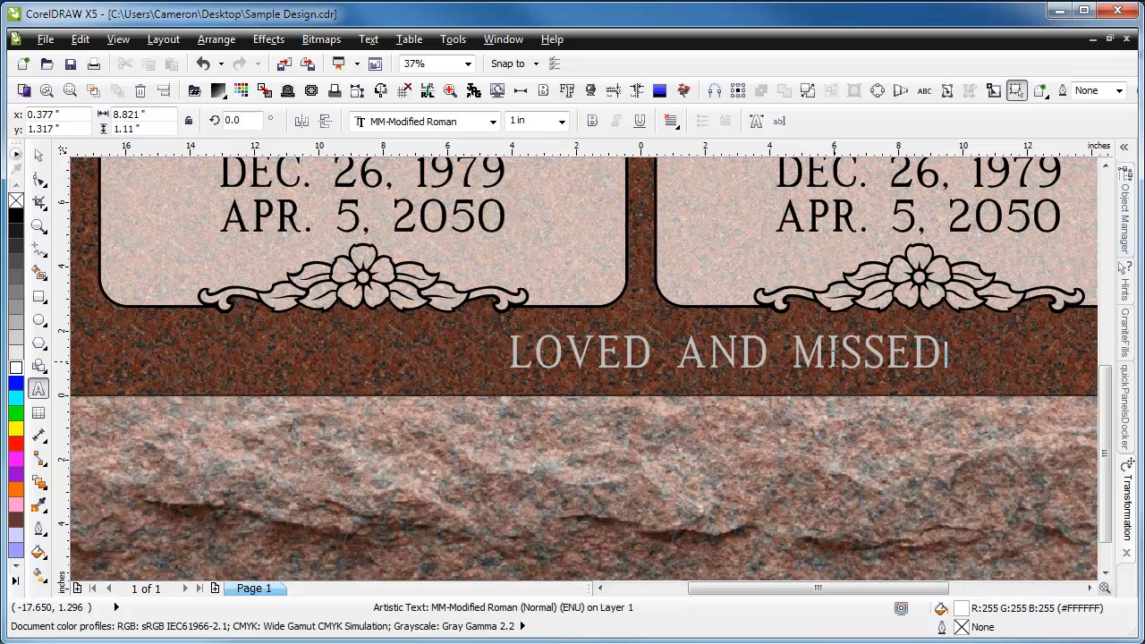
Step: Centre "LOVED AND MISSED" horizontally on the monument, and delete the "I LOVE YOU" lettering with its shadow
{"action": "left_click", "coordinate": [39, 154]}
{"action": "left_click", "coordinate": [163, 342], "text": "shift"}
{"action": "key", "text": "c"}
{"action": "key", "text": "F4"}
{"action": "left_click_drag", "start_coordinate": [269, 257], "coordinate": [787, 320]}
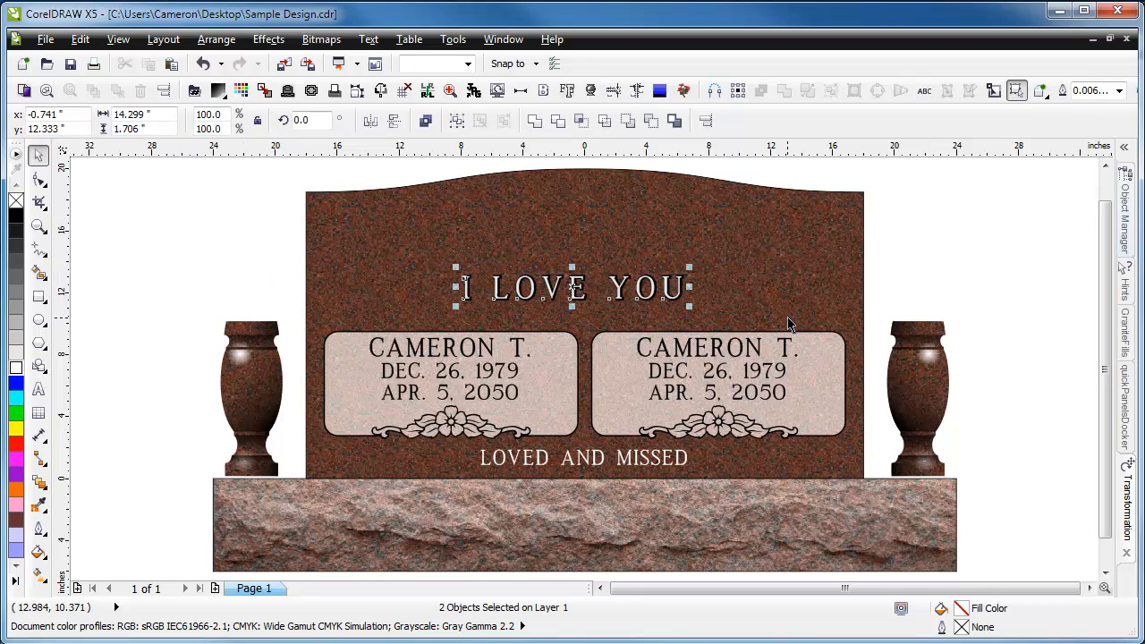
{"action": "key", "text": "Delete"}
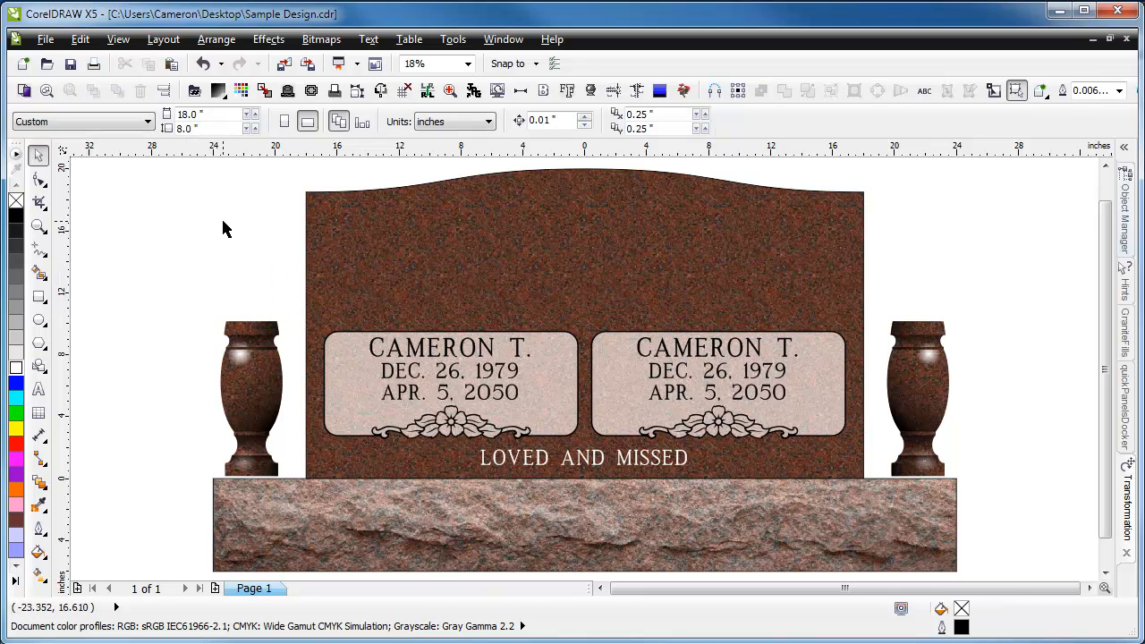
Step: Duplicate the left panel to the upper middle of the stone and delete the copy's name and dates
{"action": "left_click_drag", "start_coordinate": [490, 413], "coordinate": [569, 456]}
{"action": "left_click_drag", "start_coordinate": [468, 391], "coordinate": [604, 264]}
{"action": "left_click_drag", "start_coordinate": [444, 170], "coordinate": [696, 289]}
{"action": "key", "text": "Delete"}
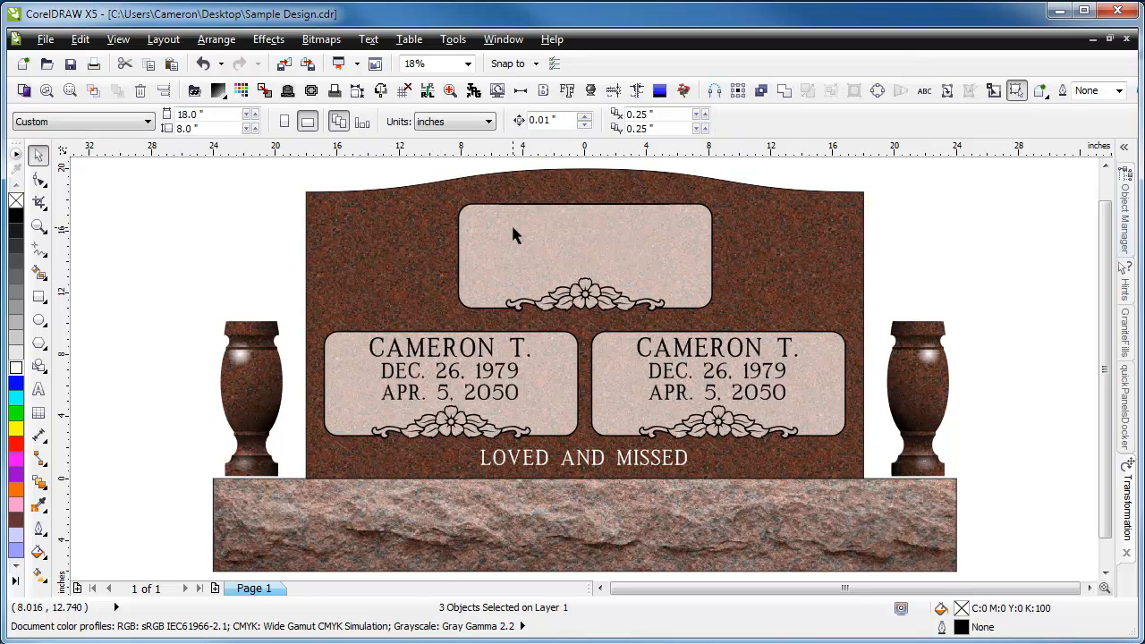
{"action": "left_click", "coordinate": [512, 234]}
{"action": "key", "text": "F10"}
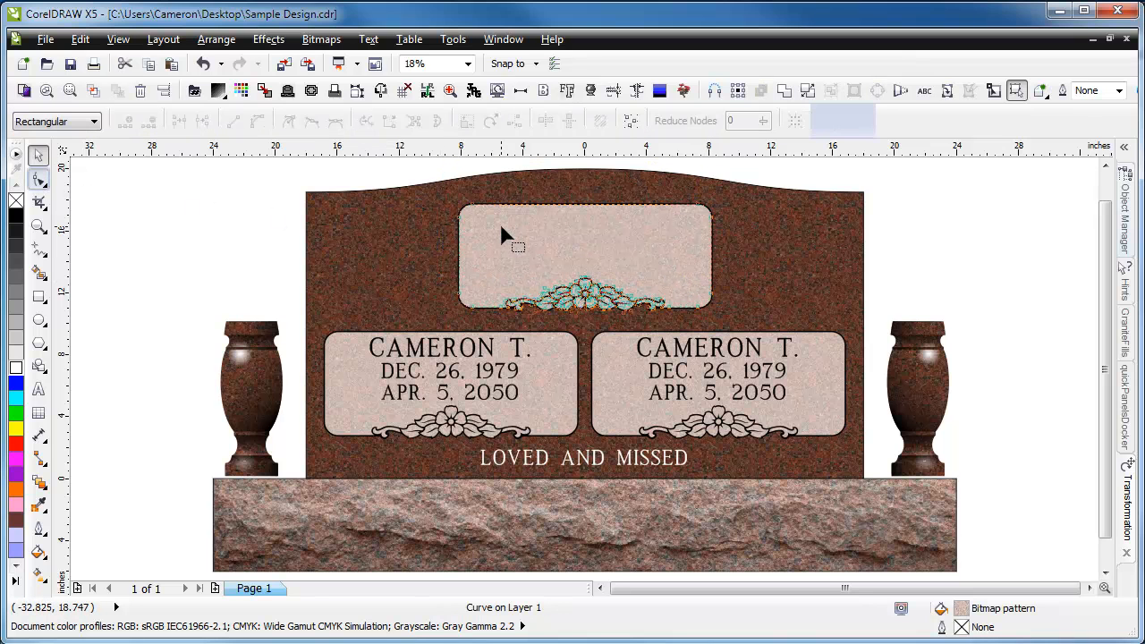
{"action": "left_click_drag", "start_coordinate": [435, 193], "coordinate": [753, 264]}
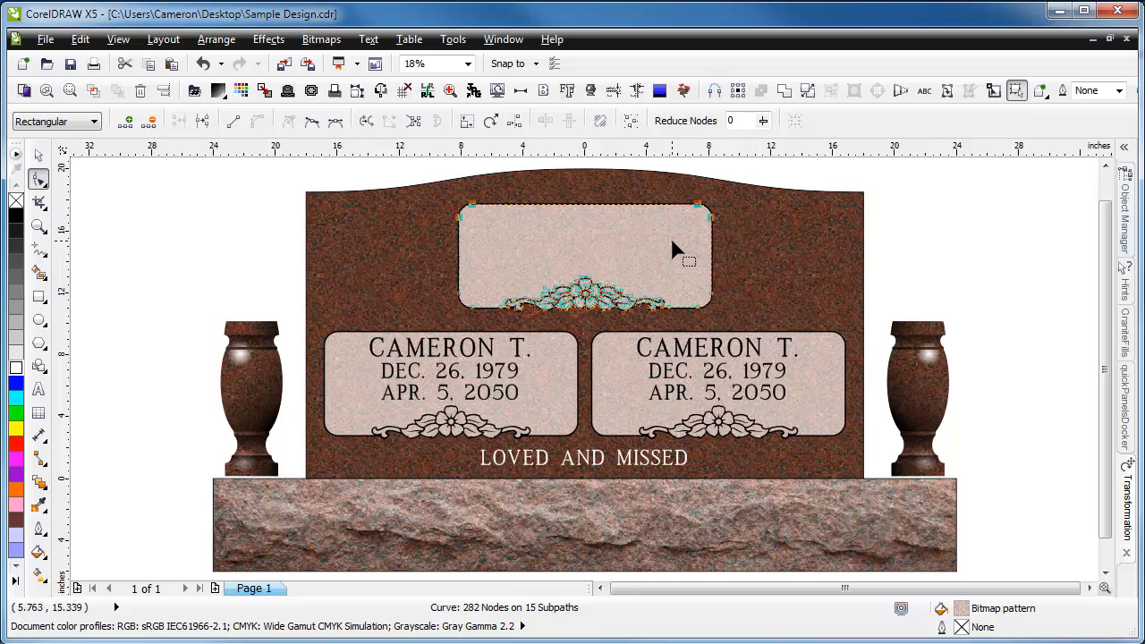
{"action": "key", "text": "Down"}
{"action": "key", "text": "Up"}
{"action": "left_click", "coordinate": [329, 211]}
{"action": "left_click", "coordinate": [39, 154]}
Step: Set the nudge distance to 2 in and lower the top nodes of the upper panel's light fill shape by that amount
{"action": "left_click", "coordinate": [197, 209]}
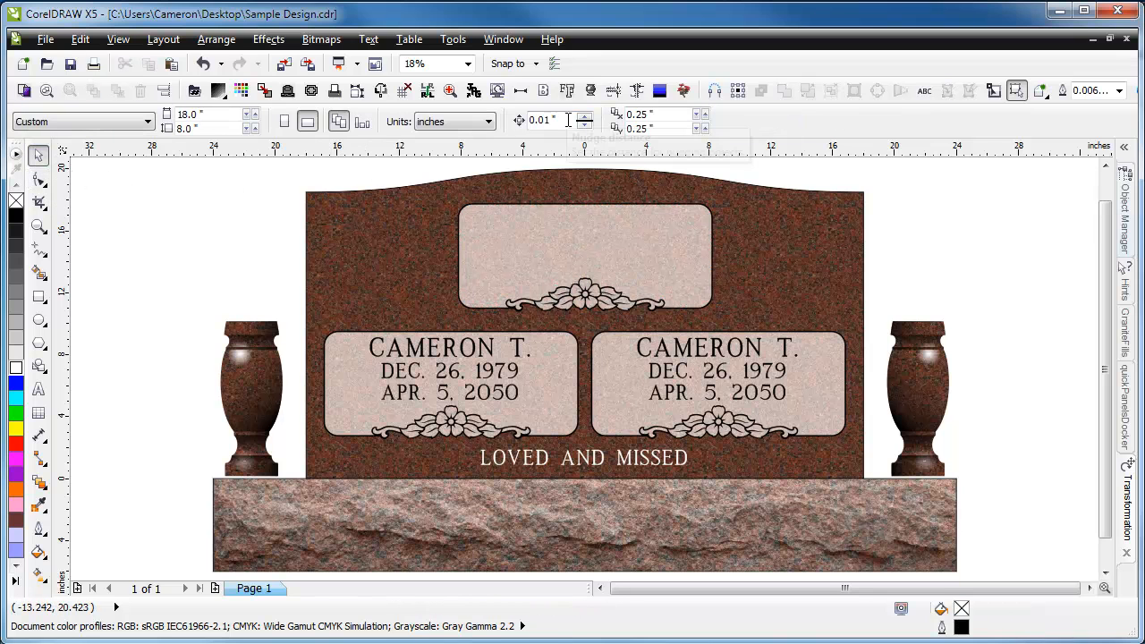
{"action": "left_click", "coordinate": [567, 120]}
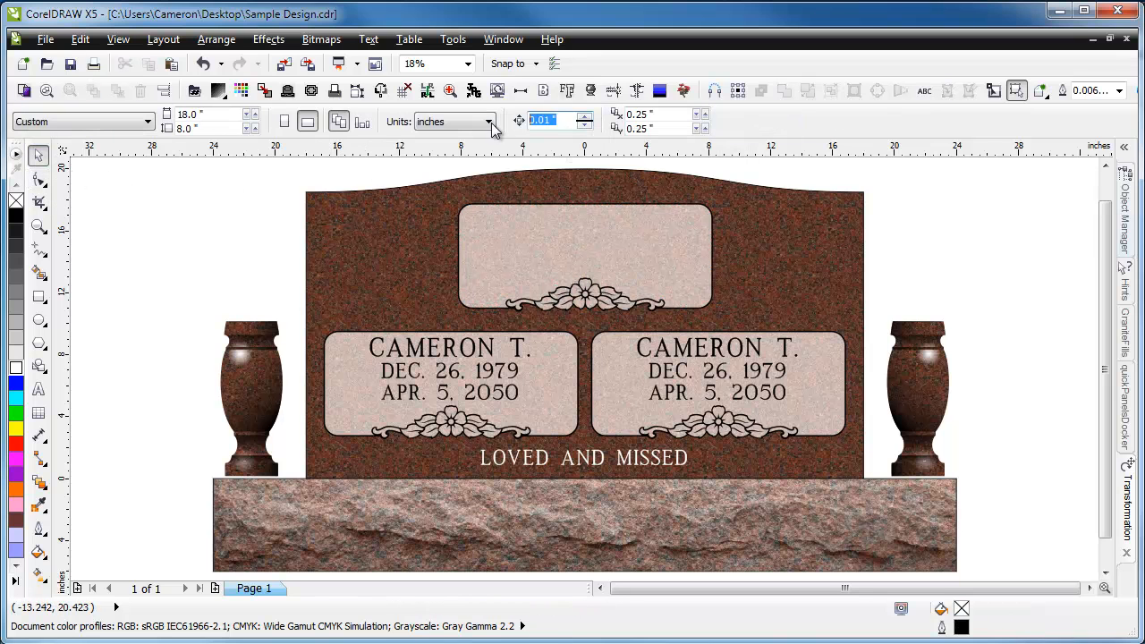
{"action": "left_click", "coordinate": [486, 236]}
{"action": "key", "text": "F10"}
{"action": "left_click_drag", "start_coordinate": [409, 185], "coordinate": [753, 243]}
{"action": "key", "text": "Down"}
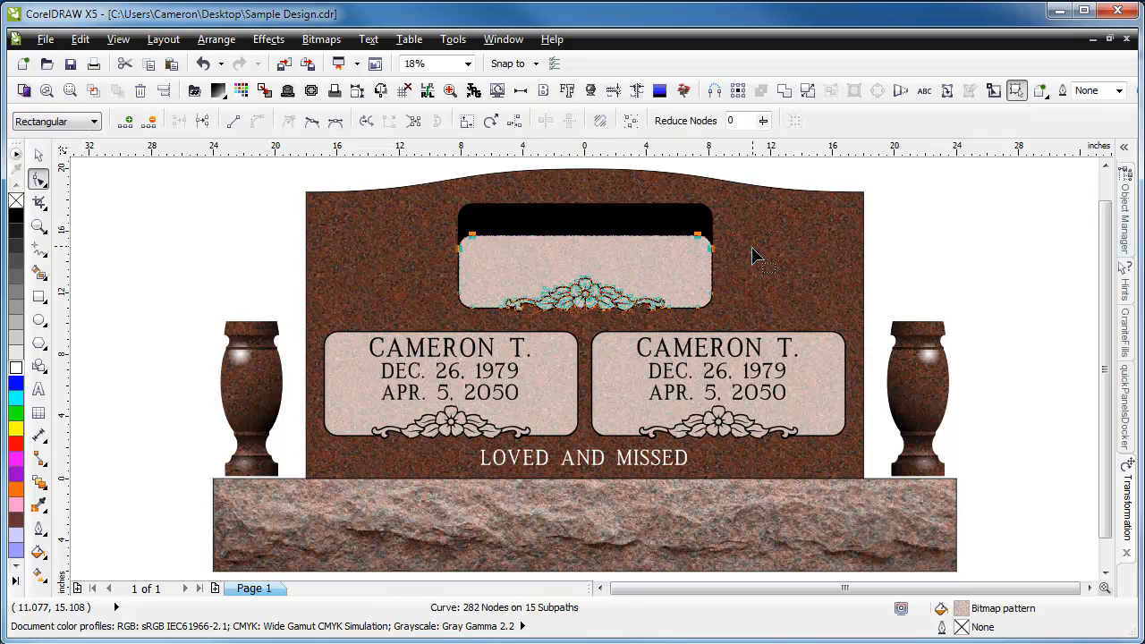
Step: Lower the top nodes of the upper panel's black backing shape by 2 in to match the light panel
{"action": "left_click", "coordinate": [563, 222]}
{"action": "left_click_drag", "start_coordinate": [410, 181], "coordinate": [767, 263]}
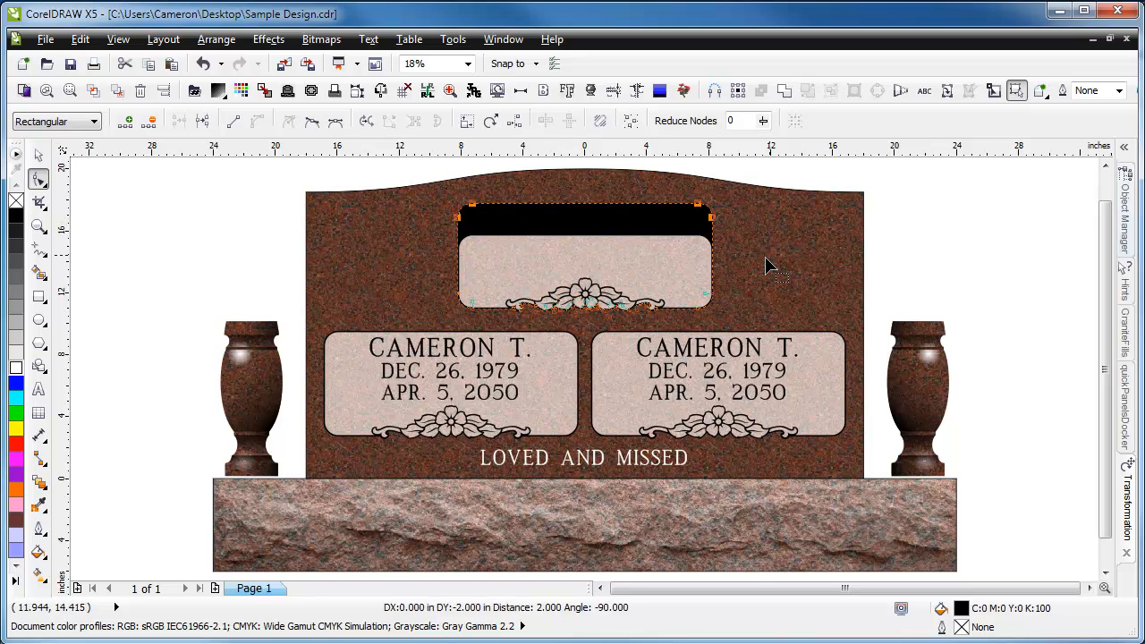
{"action": "key", "text": "Down"}
{"action": "left_click", "coordinate": [39, 156]}
Step: Move the shortened upper panel with its backing shape up about 1 in
{"action": "left_click_drag", "start_coordinate": [391, 173], "coordinate": [792, 333]}
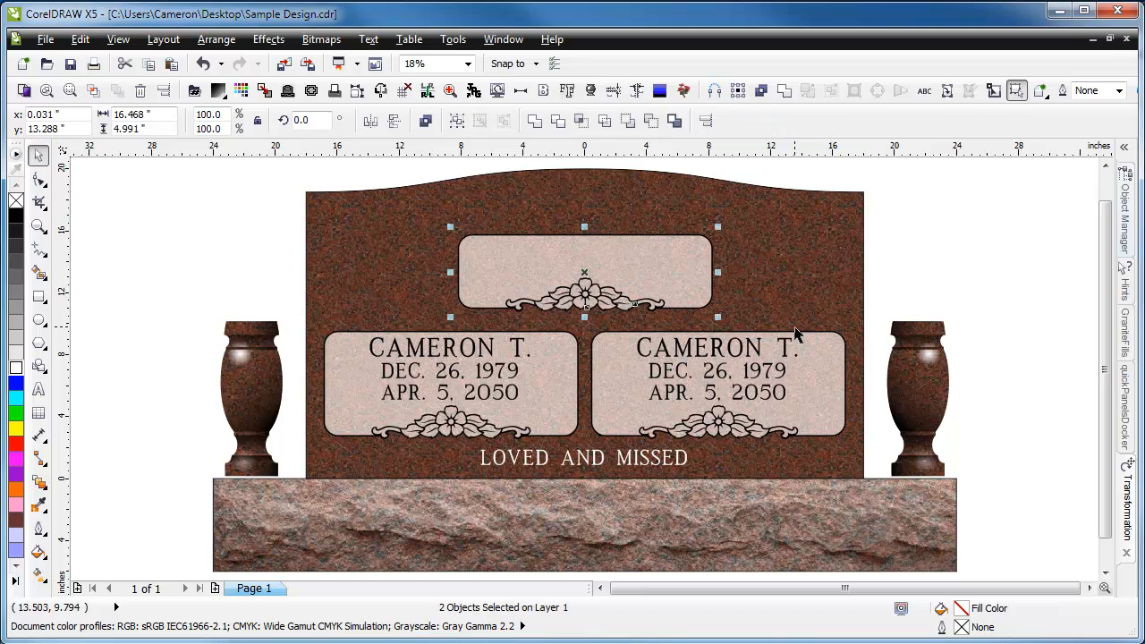
{"action": "key", "text": "Up"}
{"action": "left_click", "coordinate": [967, 251]}
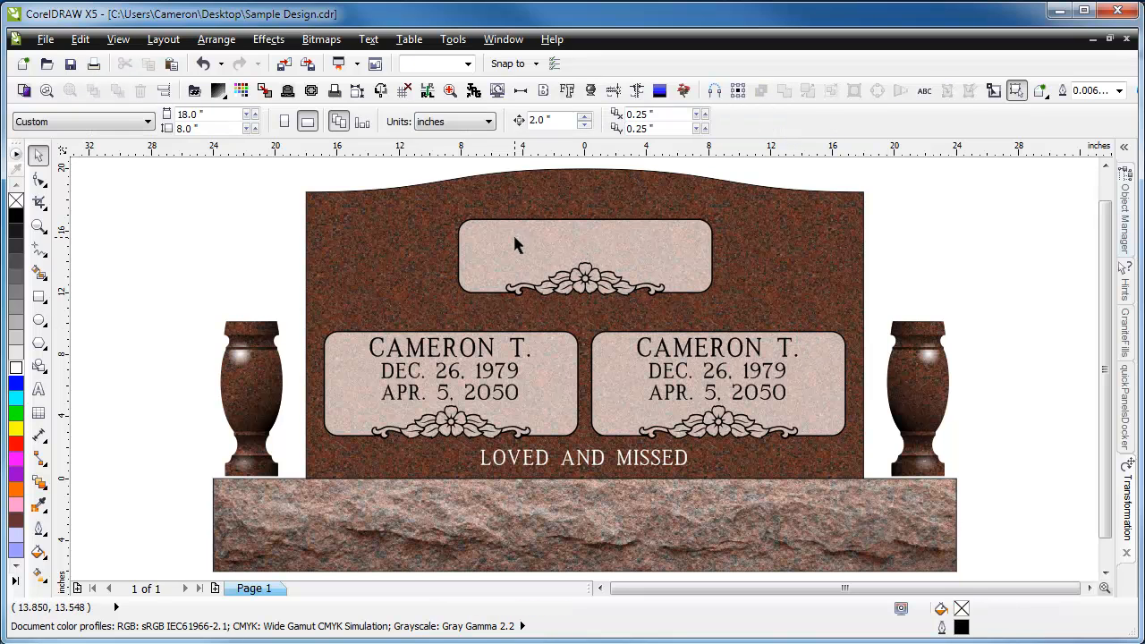
Step: Add the family name as a new text object on the upper panel
{"action": "left_click", "coordinate": [39, 389]}
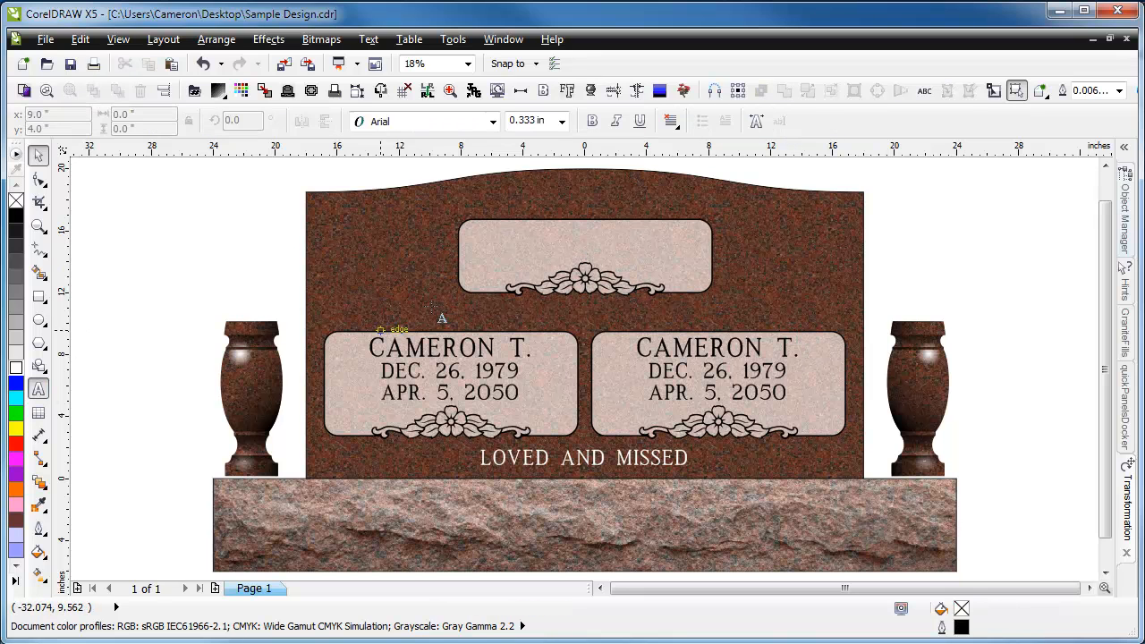
{"action": "left_click", "coordinate": [501, 259]}
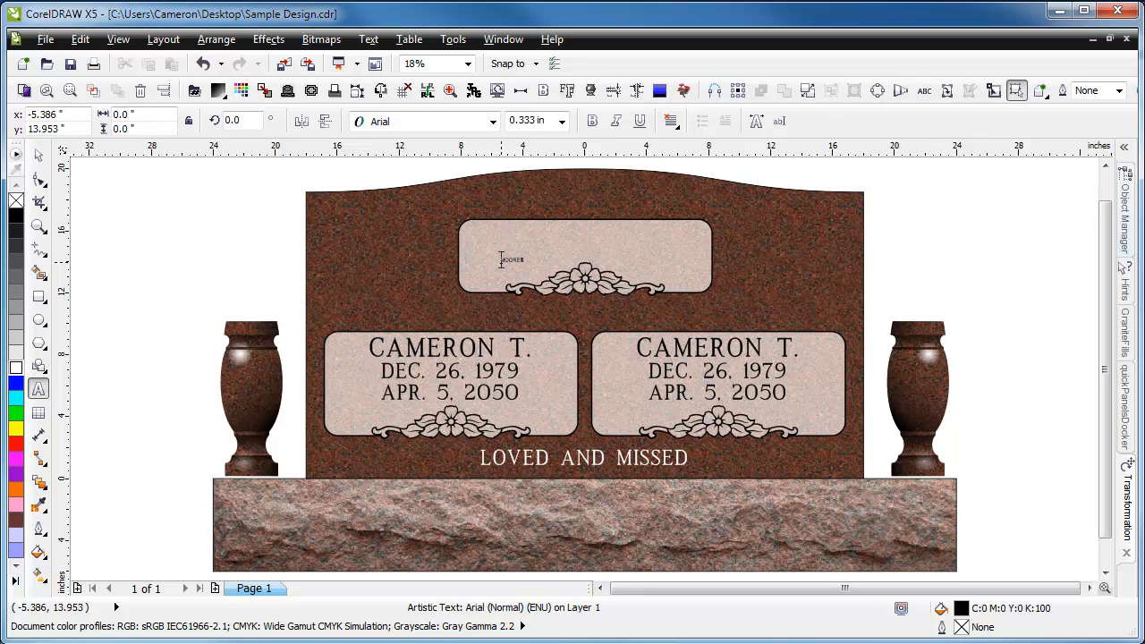
{"action": "left_click", "coordinate": [38, 155]}
Step: Set the family name in MM-Modified Roman at 2.75 in
{"action": "left_click", "coordinate": [492, 121]}
{"action": "left_click", "coordinate": [456, 159]}
{"action": "left_click", "coordinate": [550, 123]}
{"action": "type", "text": "2.75"}
{"action": "key", "text": "Return"}
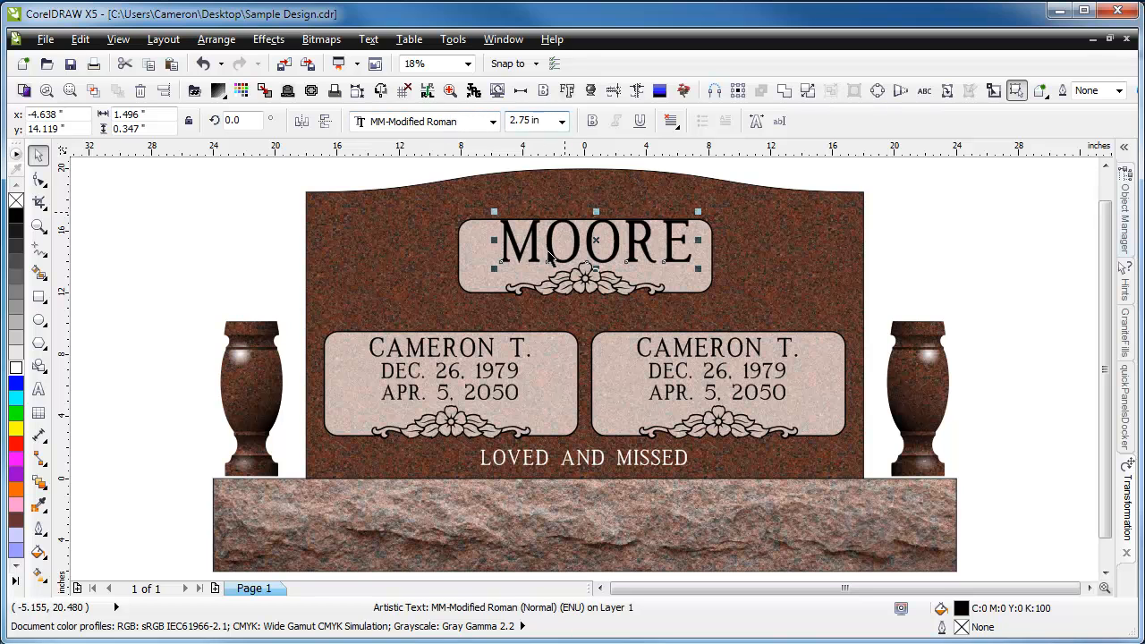
Step: Centre the family name on the upper panel and shift it up toward the panel's top edge
{"action": "left_click_drag", "start_coordinate": [549, 245], "coordinate": [532, 250]}
{"action": "left_click", "coordinate": [693, 266], "text": "shift"}
{"action": "key", "text": "e"}
{"action": "key", "text": "c"}
{"action": "left_click", "coordinate": [1068, 241]}
{"action": "left_click_drag", "start_coordinate": [581, 256], "coordinate": [583, 234]}
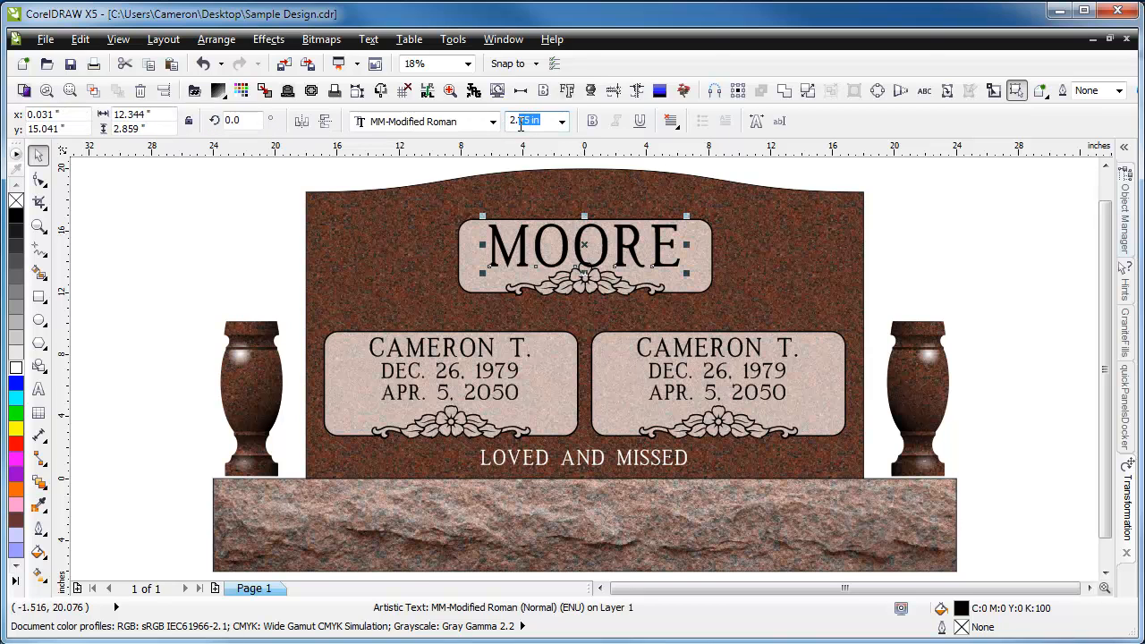
Step: Reduce the family name's text size to 2.5 in
{"action": "left_click", "coordinate": [520, 123]}
{"action": "type", "text": "2.5"}
{"action": "key", "text": "Return"}
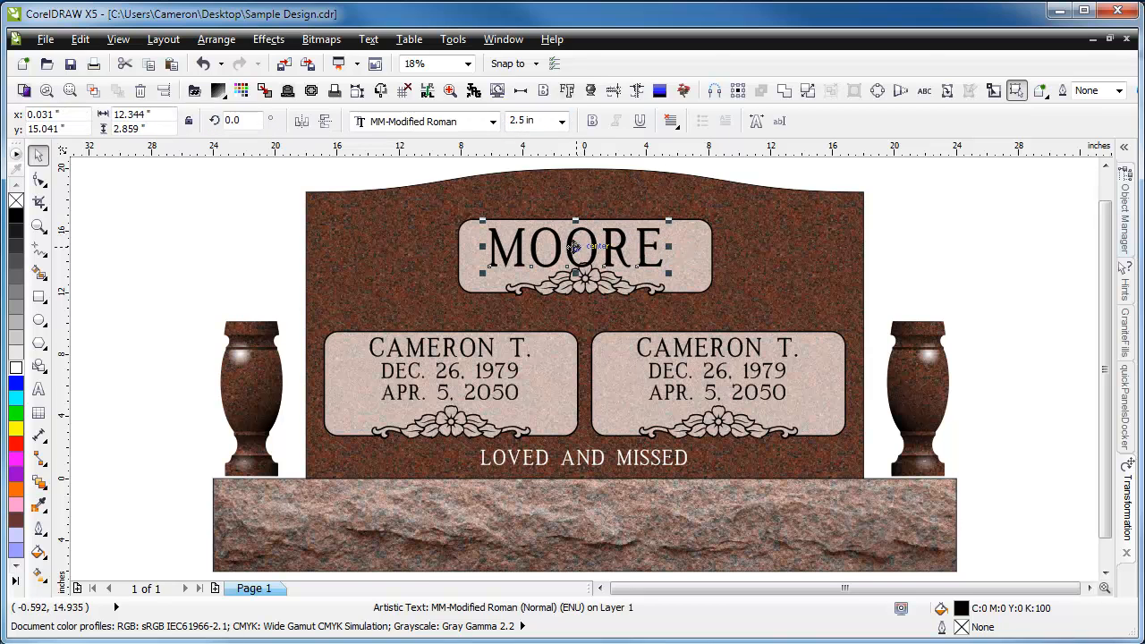
Step: Set the family name's text size to 2 in and centre it horizontally on the upper panel
{"action": "left_click_drag", "start_coordinate": [576, 242], "coordinate": [591, 247]}
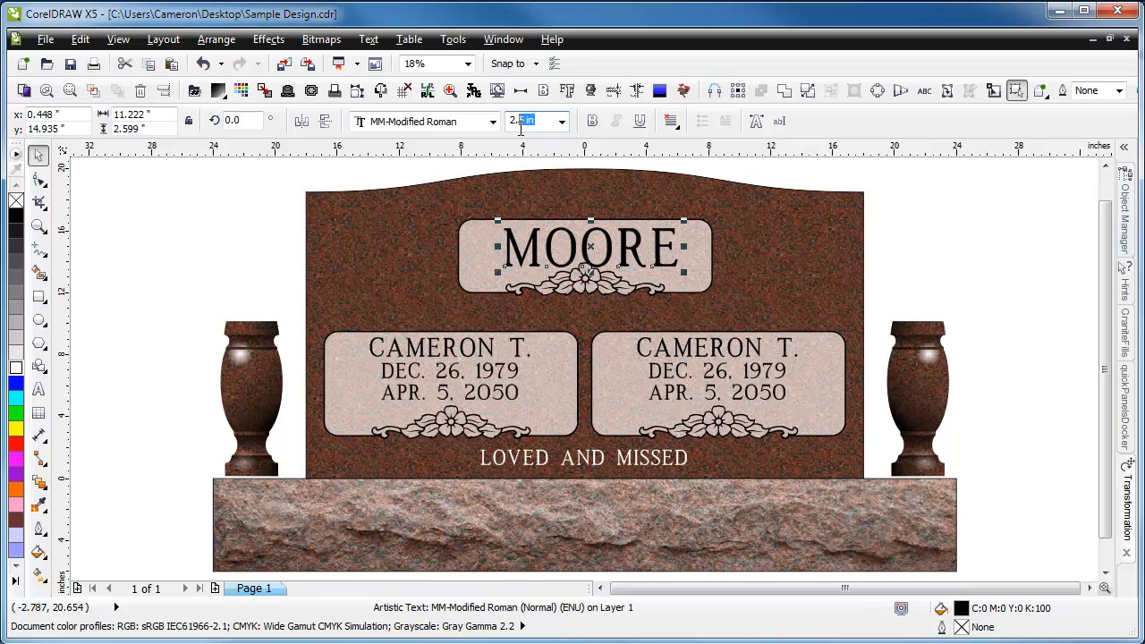
{"action": "key", "text": "Return"}
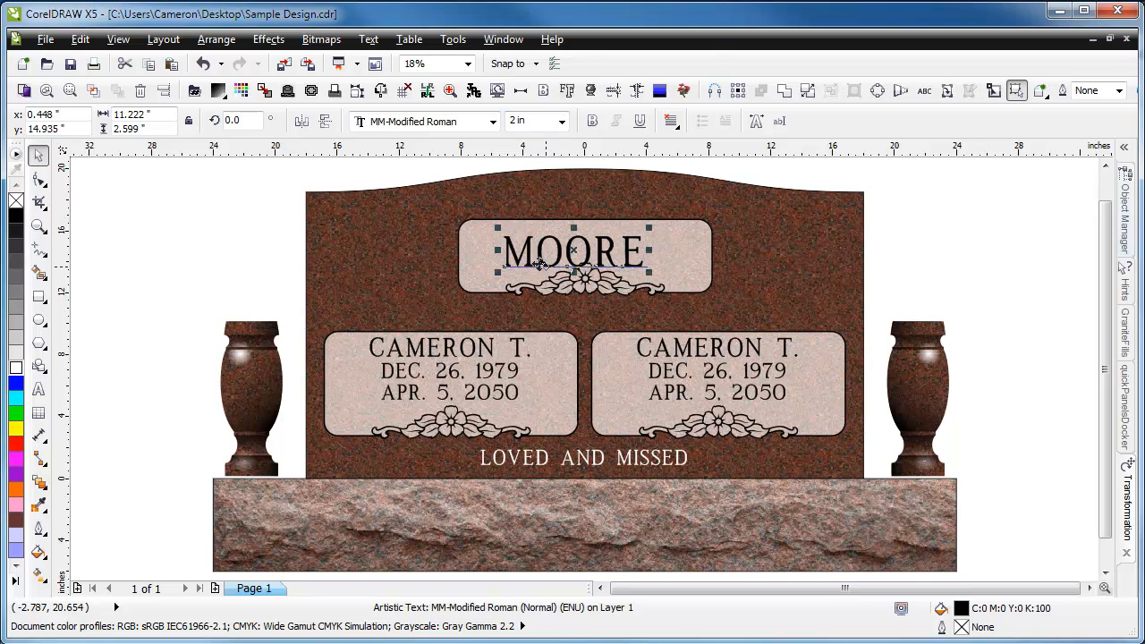
{"action": "left_click_drag", "start_coordinate": [516, 251], "coordinate": [527, 244]}
{"action": "left_click", "coordinate": [500, 249], "text": "shift"}
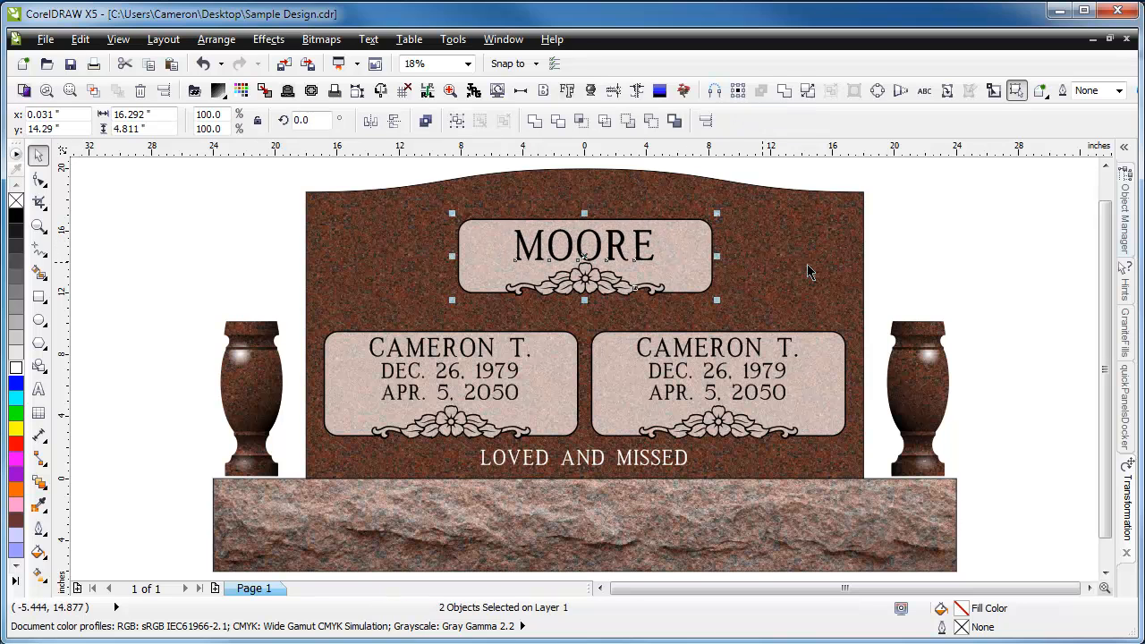
{"action": "left_click", "coordinate": [928, 252]}
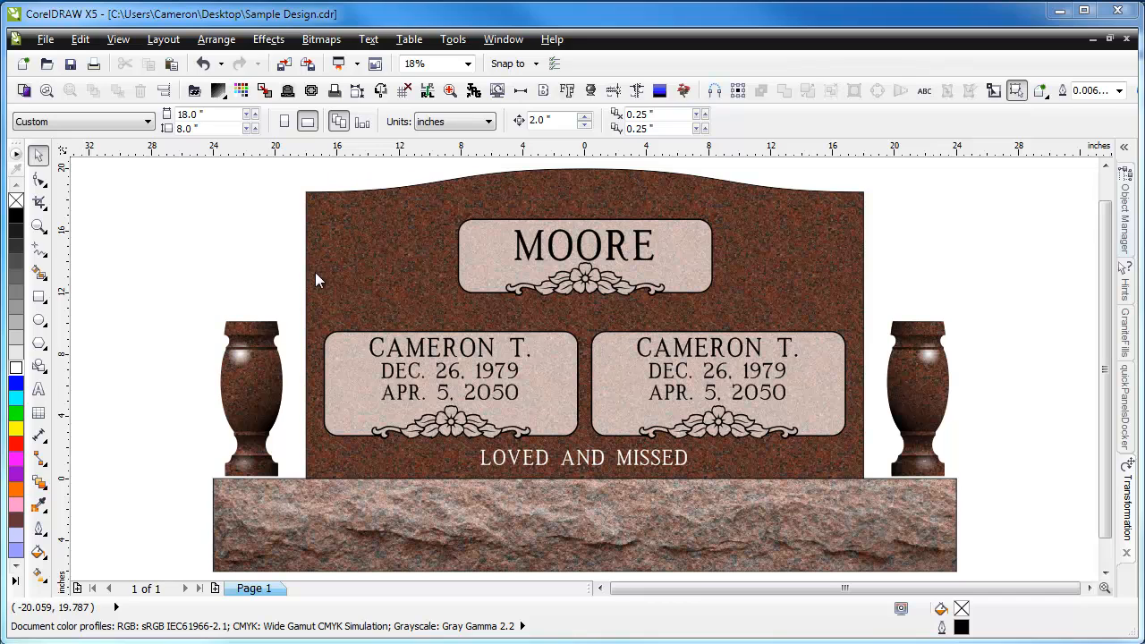
Step: Import the Dogwood 01.cdr flower clipart onto the tablet and scale it to 80%
{"action": "key", "text": "ctrl+i"}
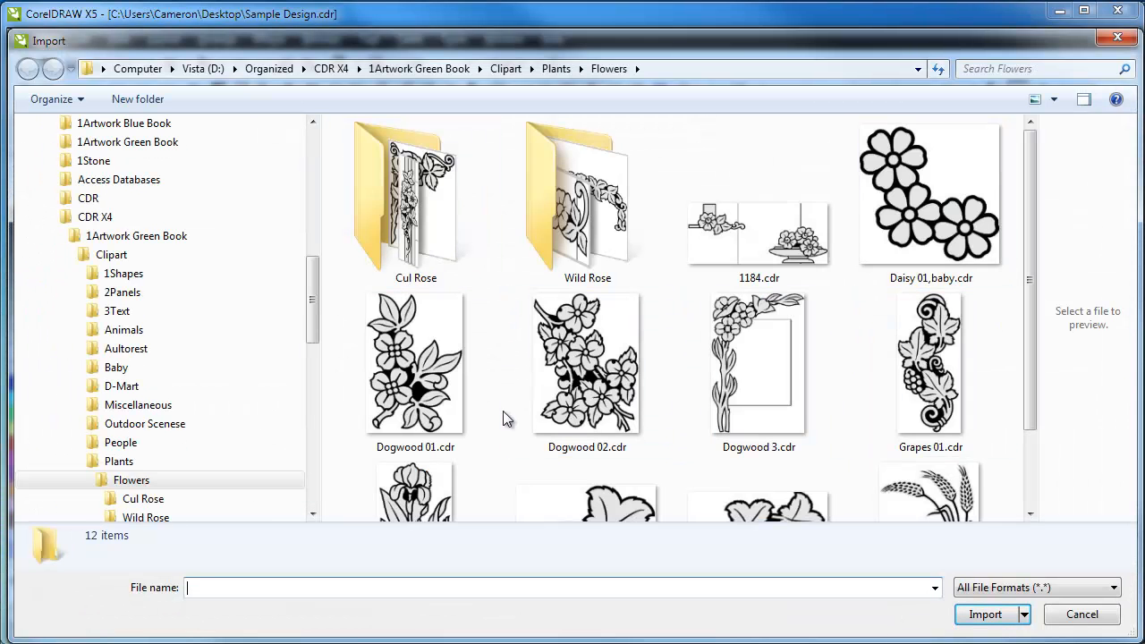
{"action": "double_click", "coordinate": [399, 400]}
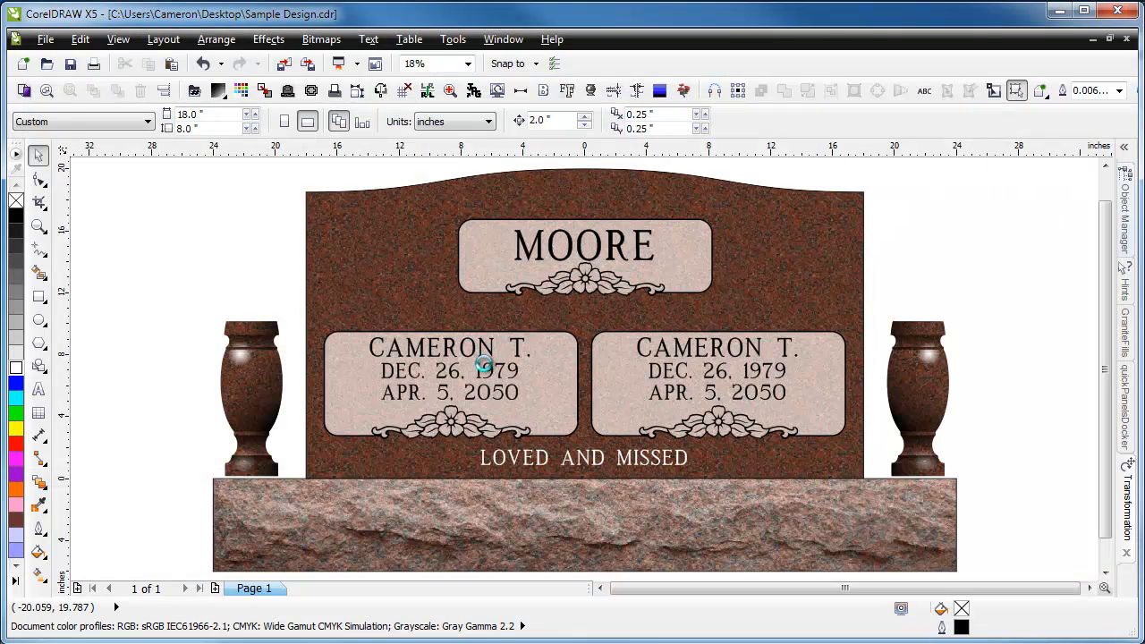
{"action": "left_click", "coordinate": [365, 261]}
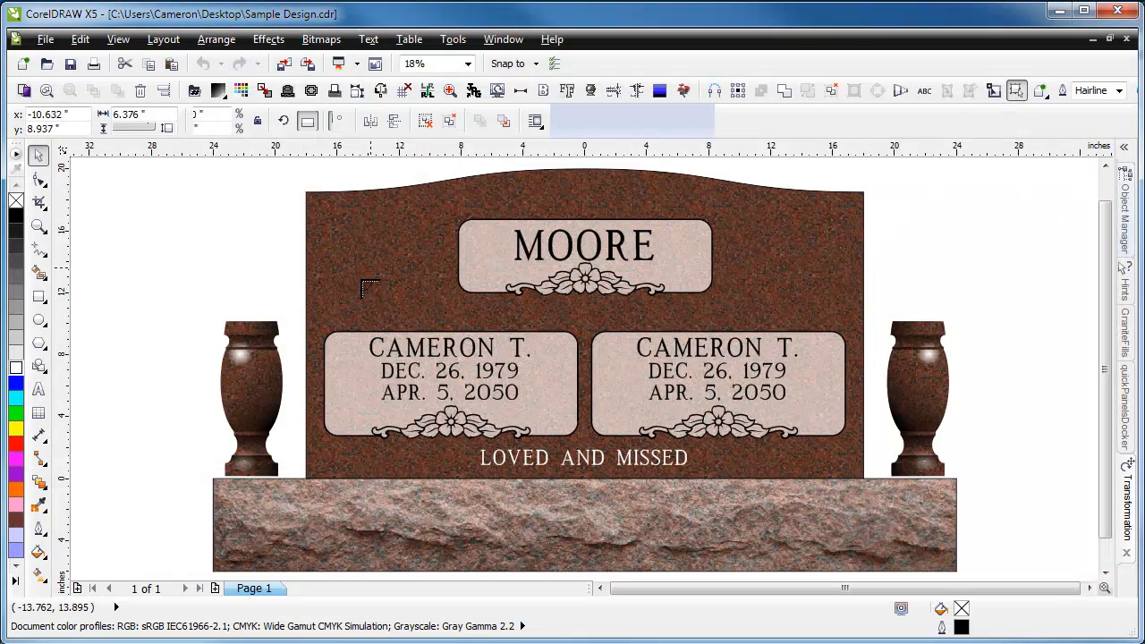
{"action": "left_click_drag", "start_coordinate": [474, 261], "coordinate": [418, 221]}
{"action": "left_click_drag", "start_coordinate": [365, 287], "coordinate": [370, 268]}
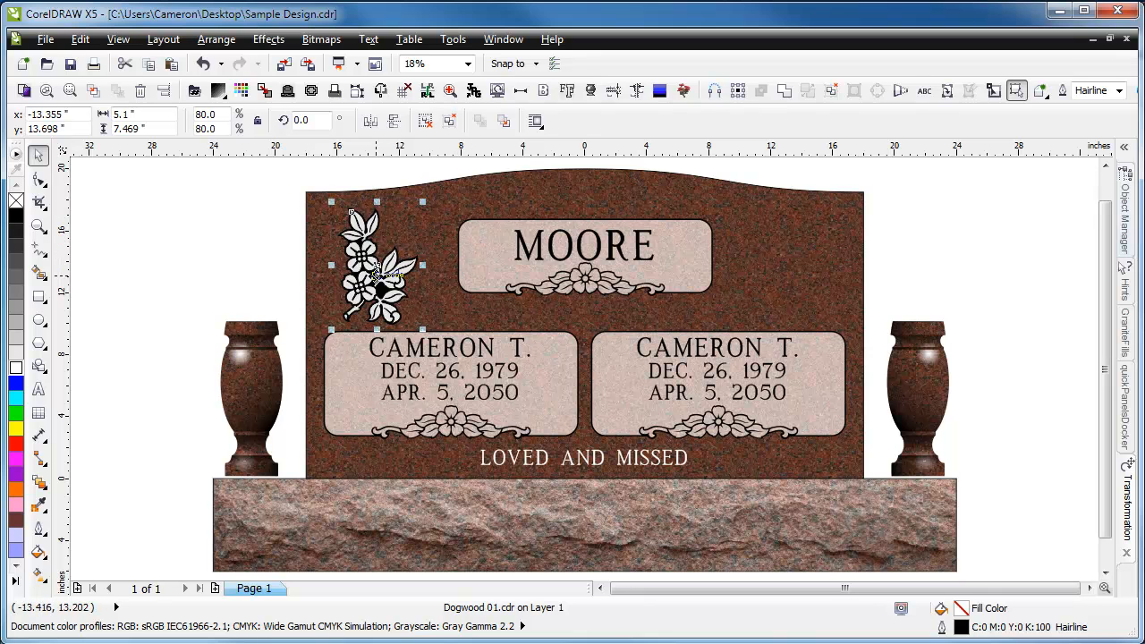
Step: Position the dogwood spray left of the family-name panel and mirror a copy to the opposite side of the tablet
{"action": "left_click_drag", "start_coordinate": [377, 272], "coordinate": [387, 261]}
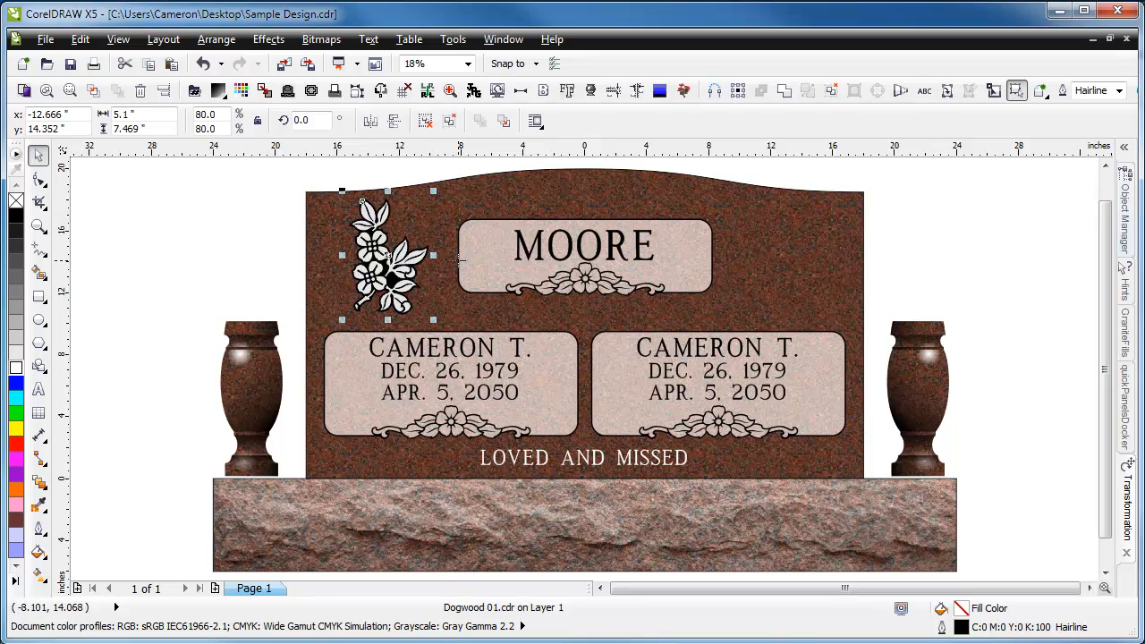
{"action": "key", "text": "ctrl+Left"}
{"action": "left_click", "coordinate": [254, 219]}
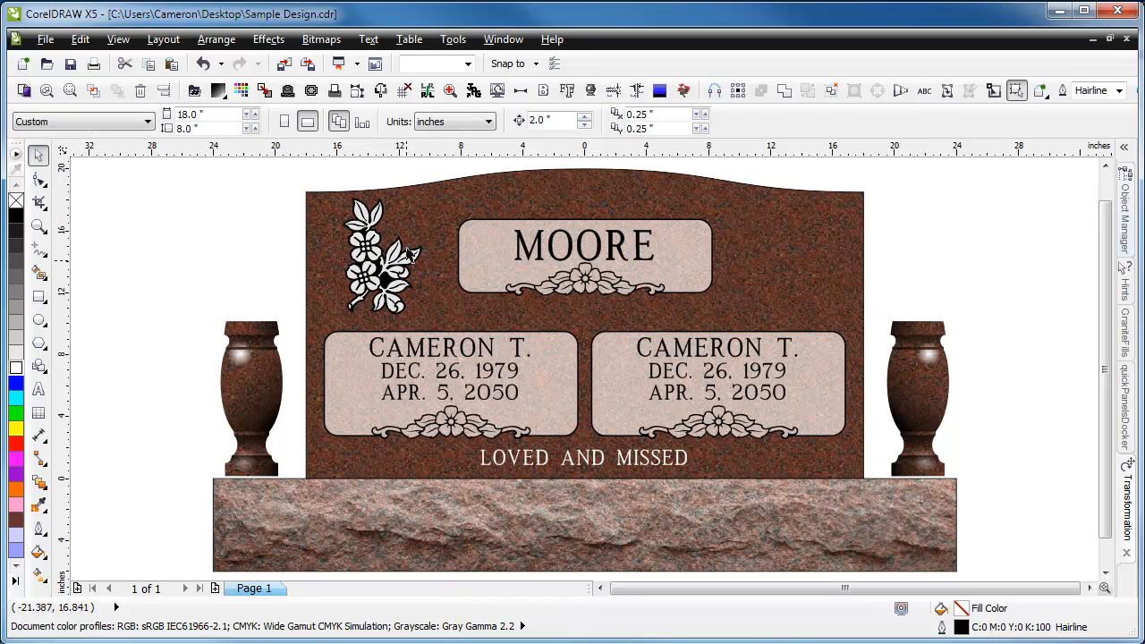
{"action": "left_click", "coordinate": [374, 265]}
{"action": "left_click_drag", "start_coordinate": [328, 161], "coordinate": [444, 324]}
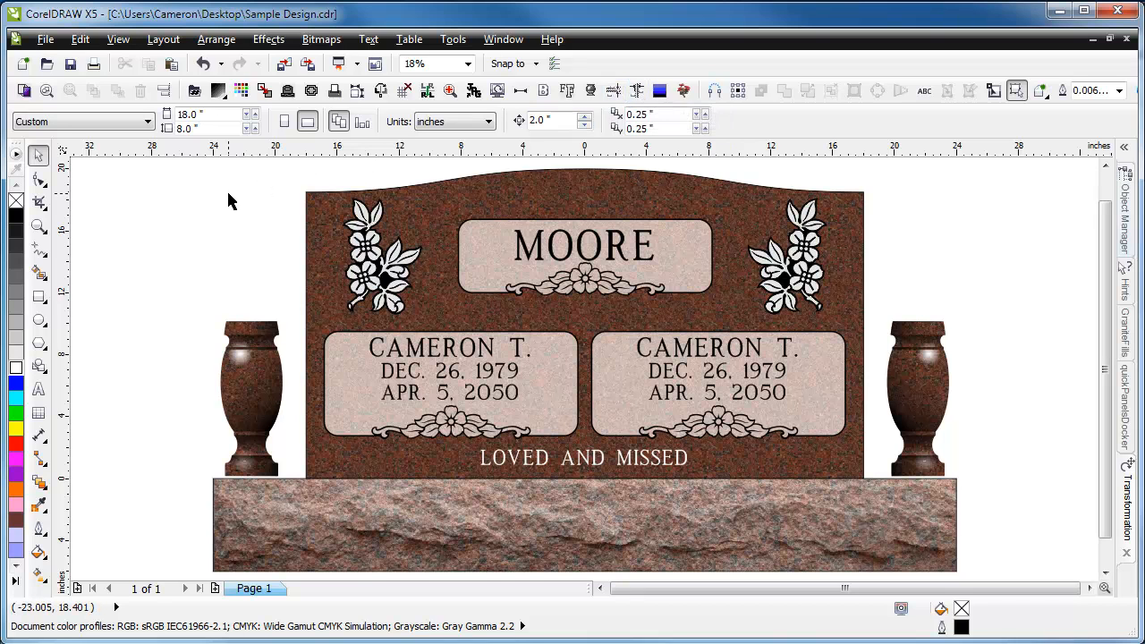
Step: Add the dark blue gradient background behind the monument
{"action": "left_click", "coordinate": [661, 91]}
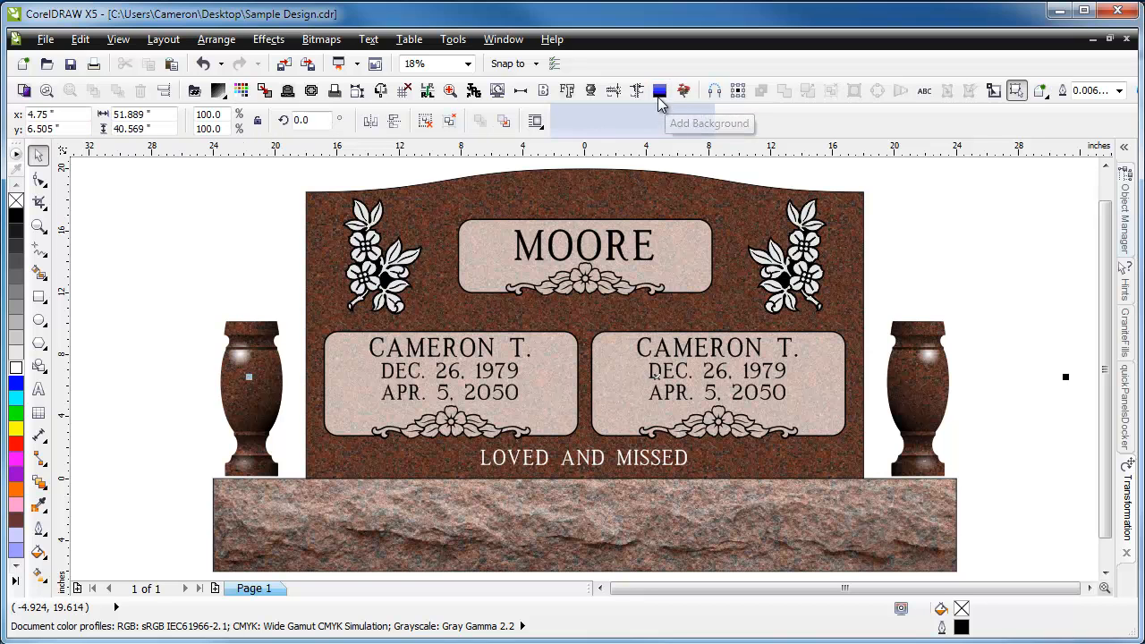
{"action": "key", "text": "F4"}
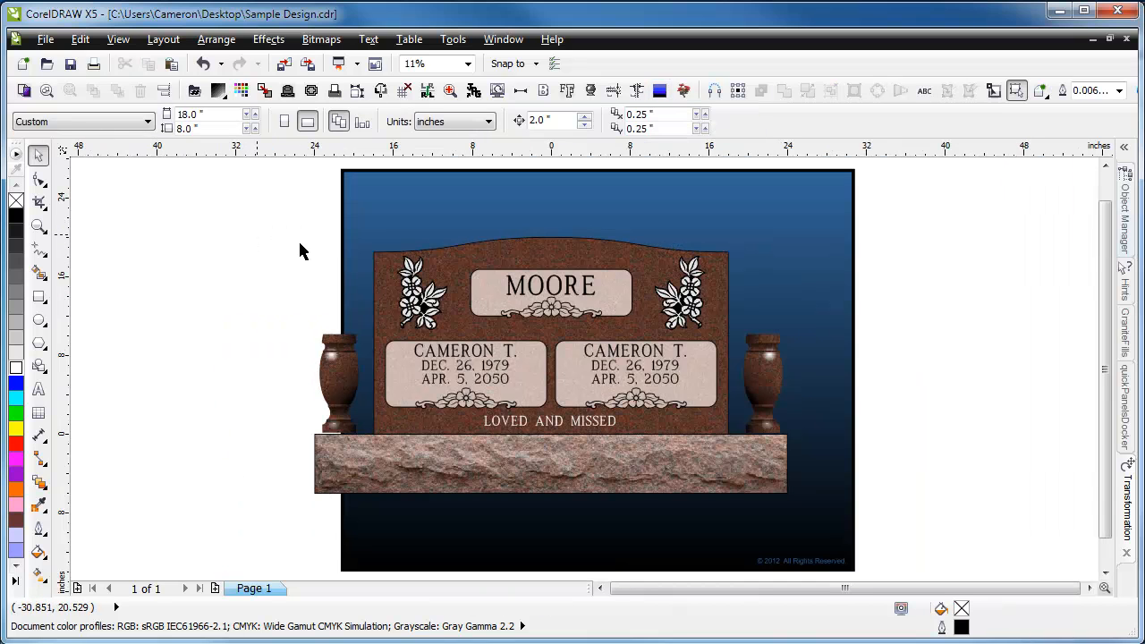
{"action": "left_click", "coordinate": [375, 208]}
{"action": "left_click", "coordinate": [864, 493]}
Step: Switch to Windows Explorer and view the background and accessory files in the MemorialDESIGNER Import folder
{"action": "left_click", "coordinate": [161, 642]}
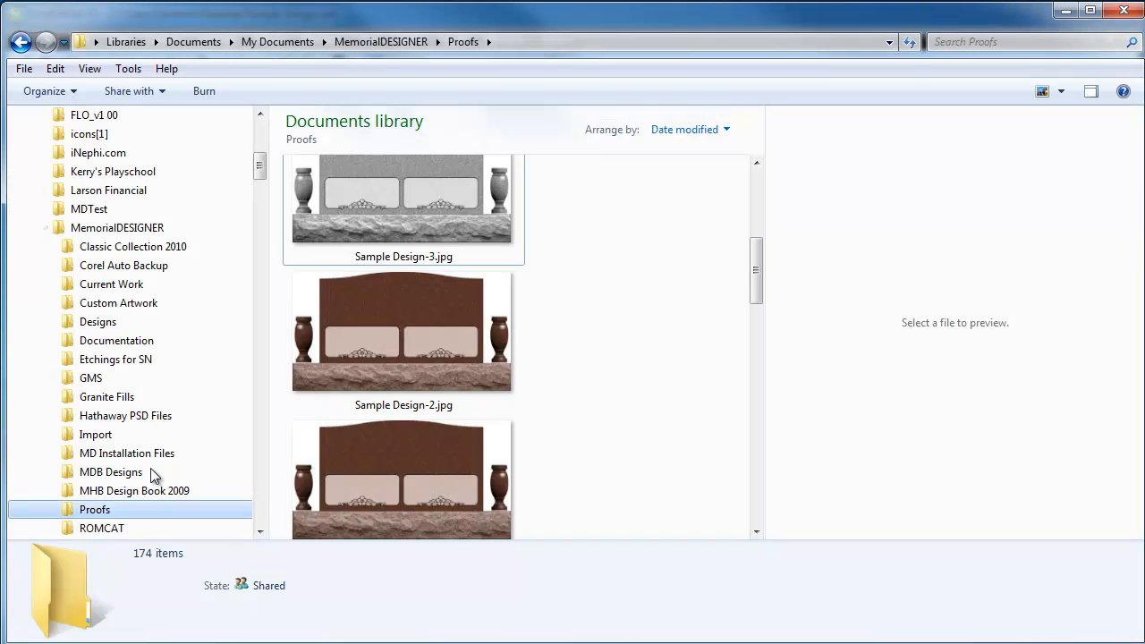
{"action": "left_click", "coordinate": [366, 43]}
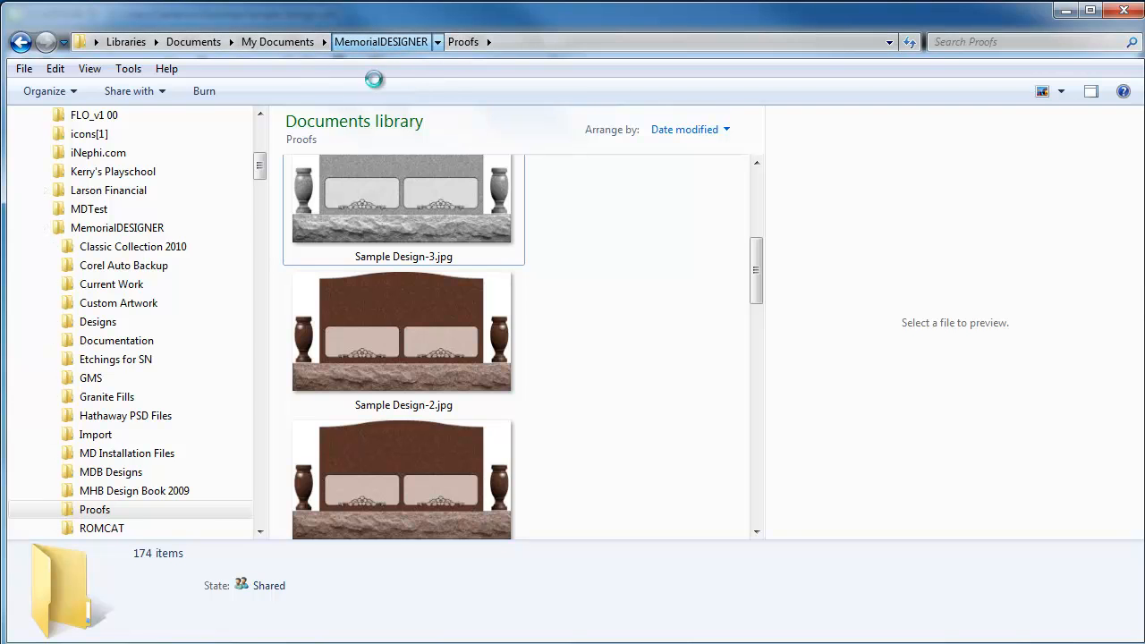
{"action": "left_click", "coordinate": [98, 434]}
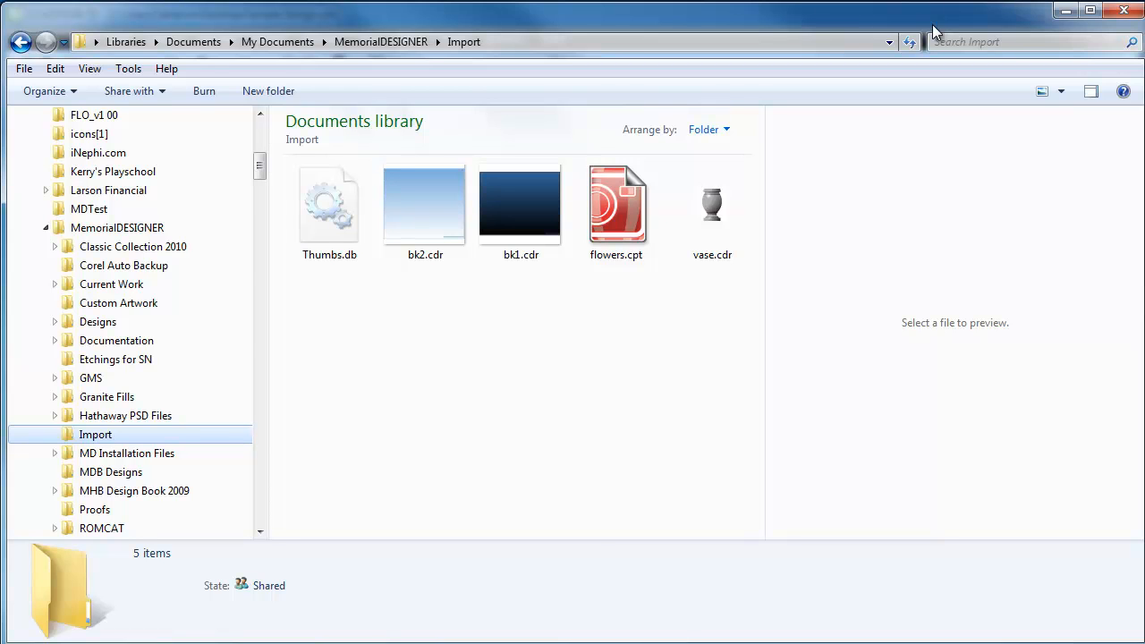
{"action": "left_click", "coordinate": [1061, 18]}
Step: Centre the dark blue background horizontally behind the monument
{"action": "left_click", "coordinate": [834, 271]}
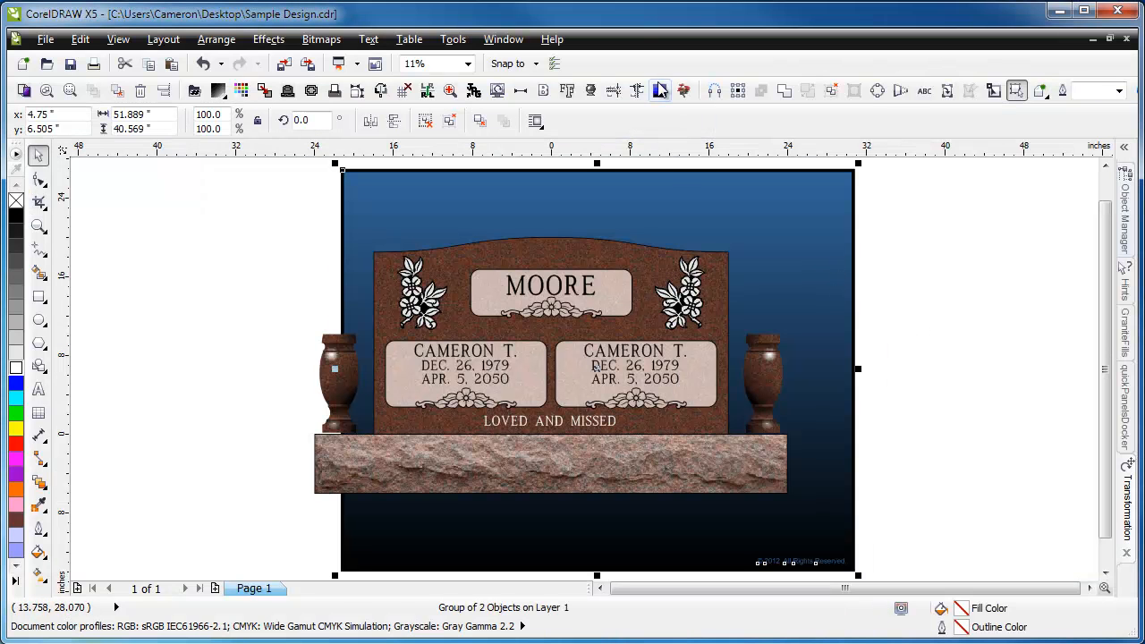
{"action": "left_click_drag", "start_coordinate": [804, 248], "coordinate": [749, 234]}
{"action": "left_click", "coordinate": [674, 466], "text": "shift"}
{"action": "key", "text": "c"}
{"action": "left_click", "coordinate": [868, 429]}
{"action": "key", "text": "F4"}
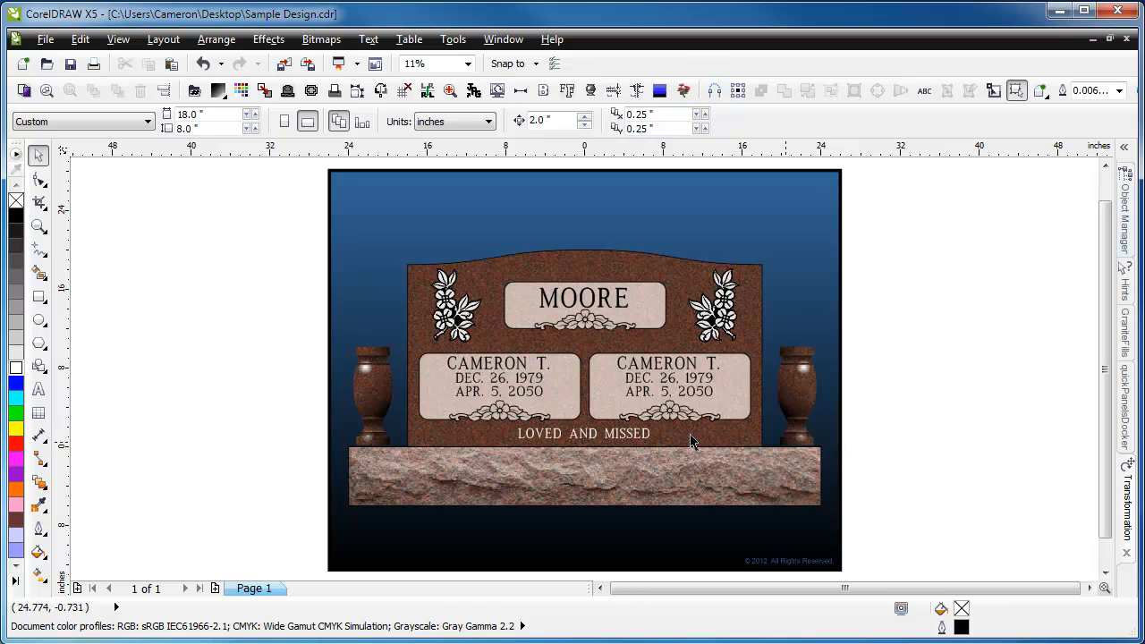
Step: Replace the dark blue background with the light blue bk2.cdr background and shift it left behind the monument
{"action": "left_click", "coordinate": [356, 229]}
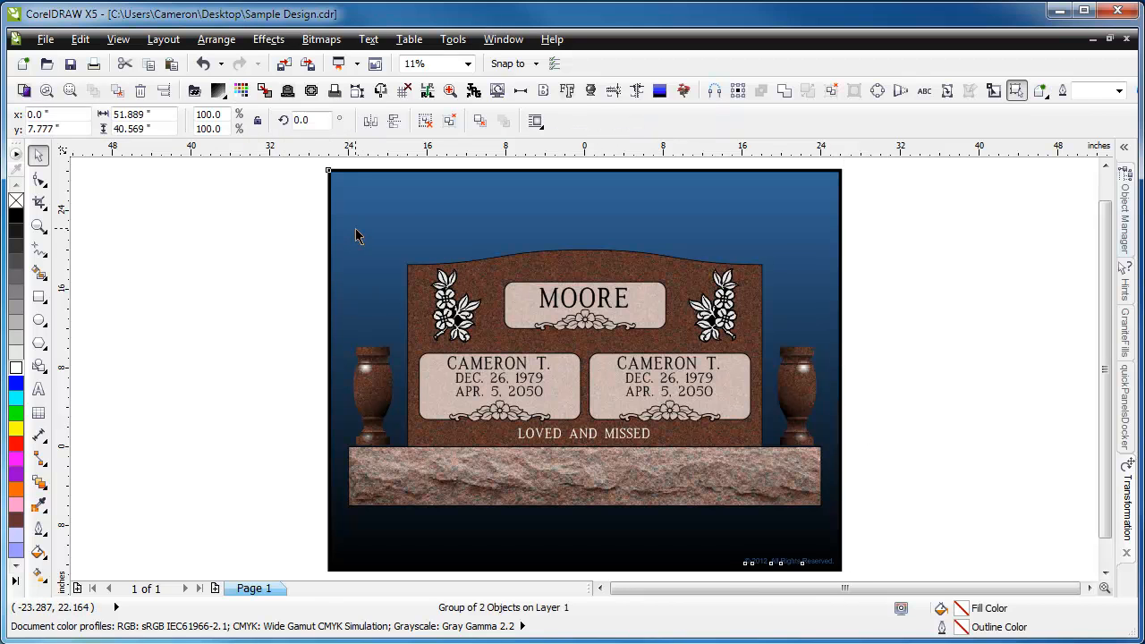
{"action": "key", "text": "Delete"}
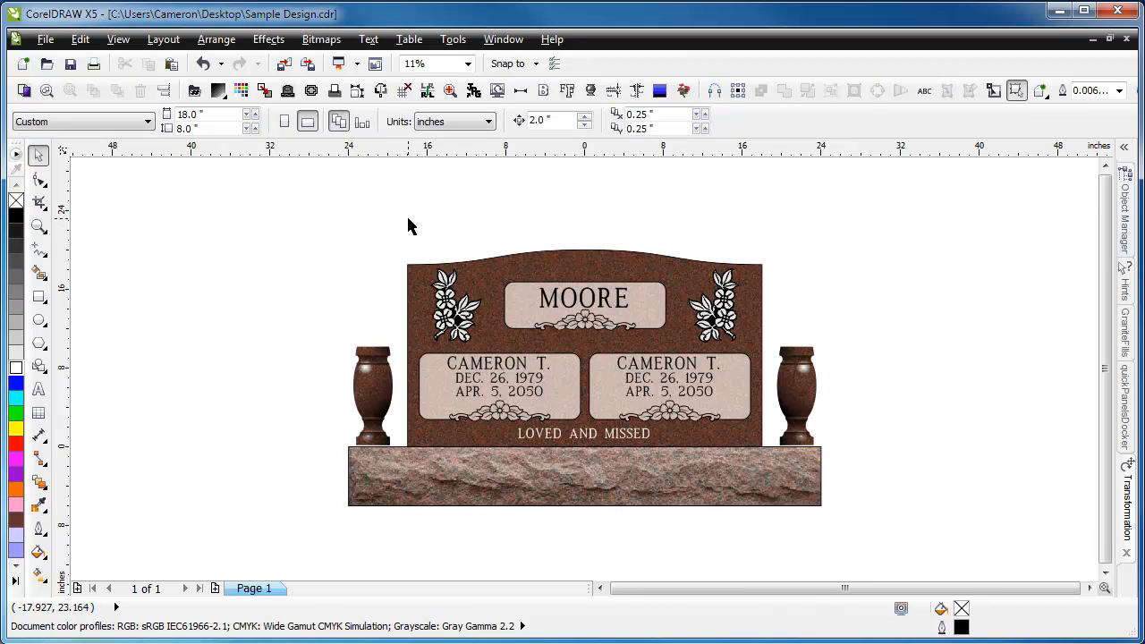
{"action": "left_click", "coordinate": [658, 91]}
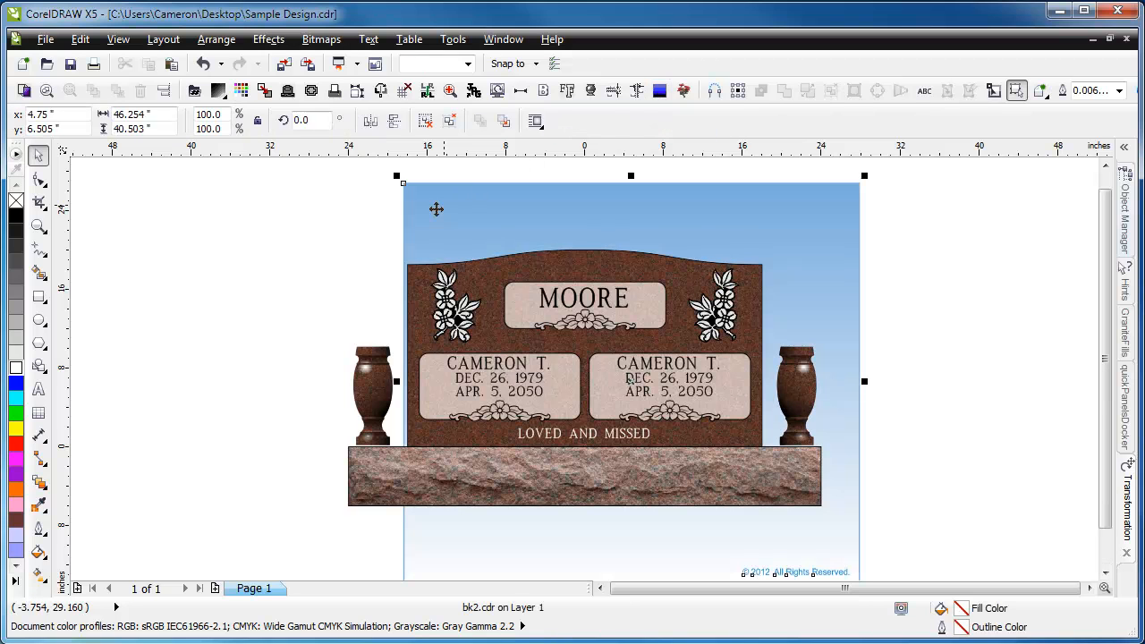
{"action": "left_click", "coordinate": [344, 220]}
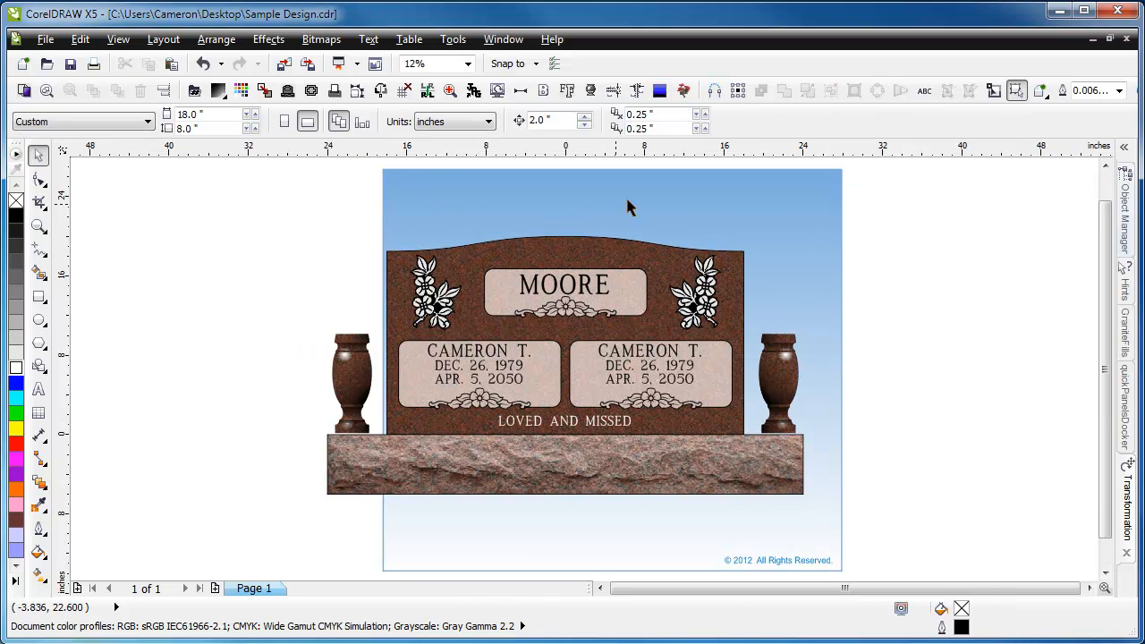
{"action": "mouse_move", "coordinate": [594, 195]}
{"action": "left_mouse_down"}
{"action": "mouse_move", "coordinate": [561, 189]}
{"action": "mouse_move", "coordinate": [573, 187]}
{"action": "left_mouse_up"}
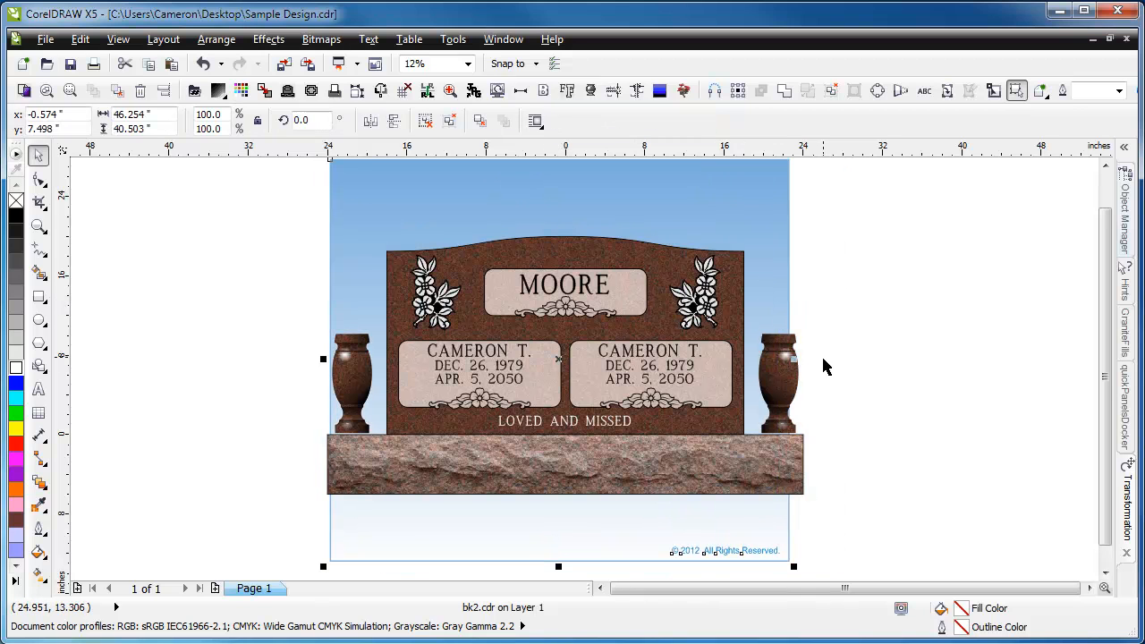
Step: Delete the light blue background from behind the monument
{"action": "left_click", "coordinate": [281, 261]}
{"action": "left_click", "coordinate": [515, 215]}
{"action": "key", "text": "Delete"}
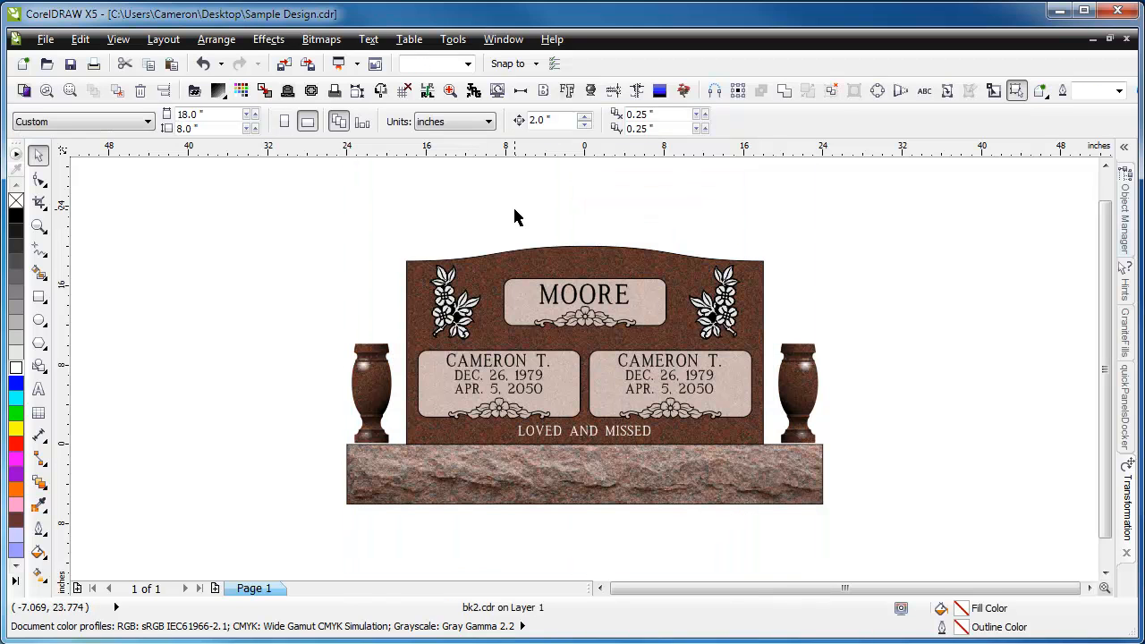
Step: Add the flowers.cpt bouquet to the left vase and mirror a copy onto the right vase
{"action": "left_click", "coordinate": [683, 93]}
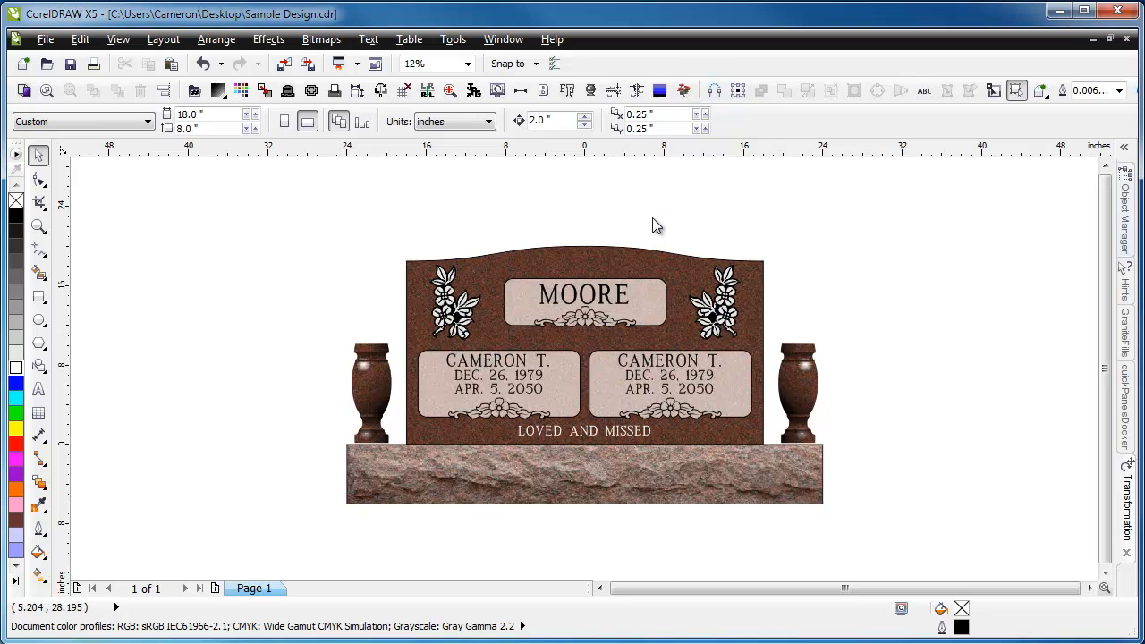
{"action": "left_click_drag", "start_coordinate": [674, 404], "coordinate": [374, 326]}
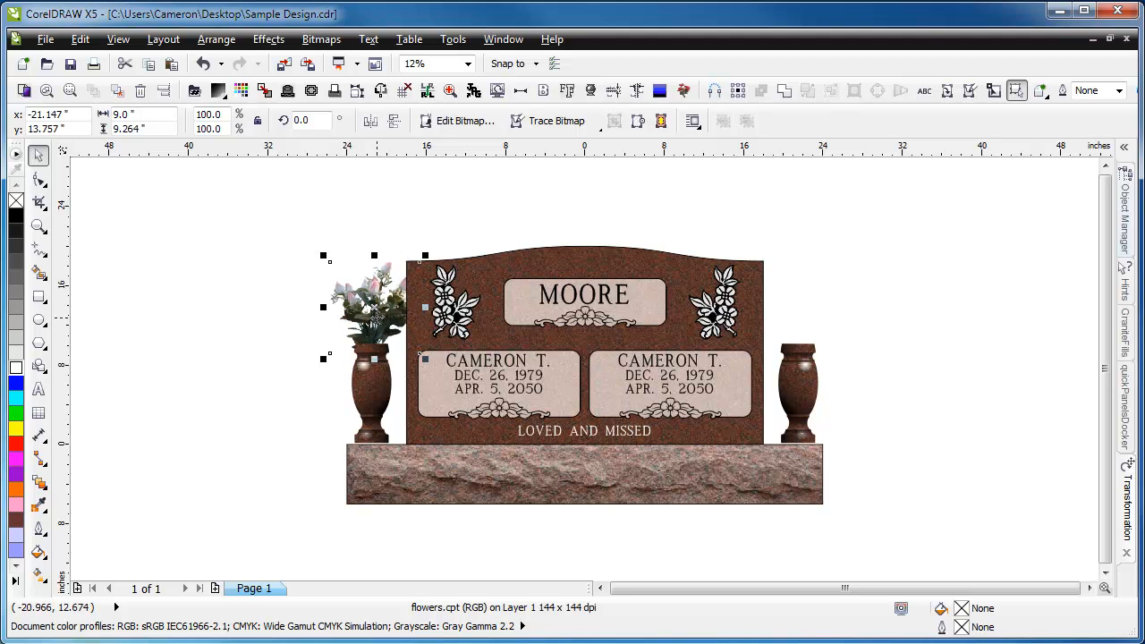
{"action": "left_click", "coordinate": [273, 210]}
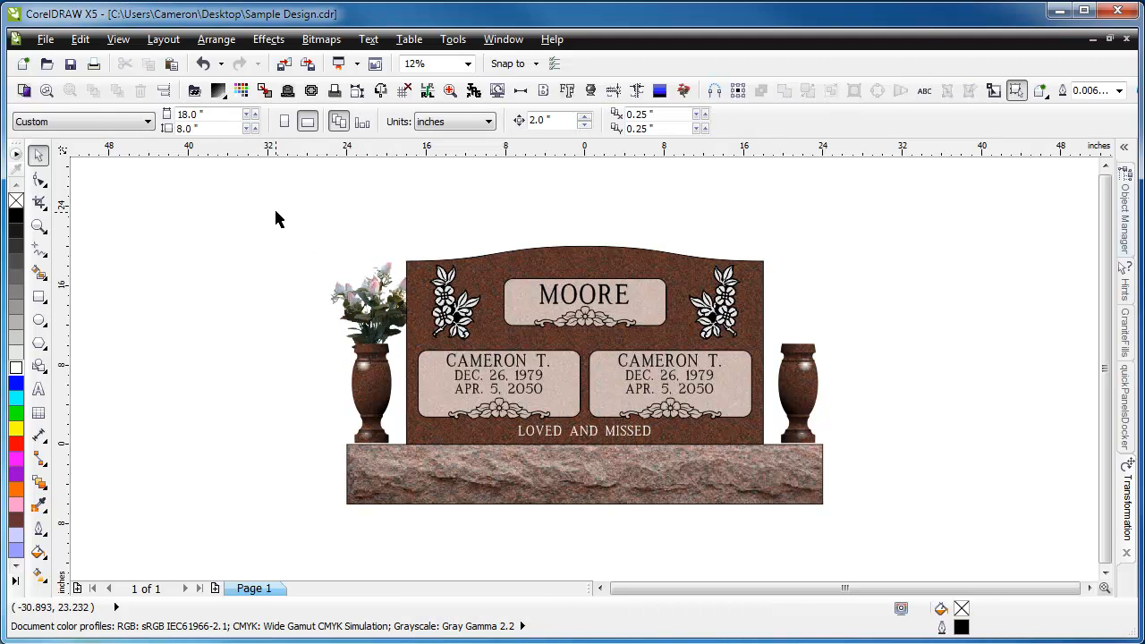
{"action": "left_click", "coordinate": [367, 311]}
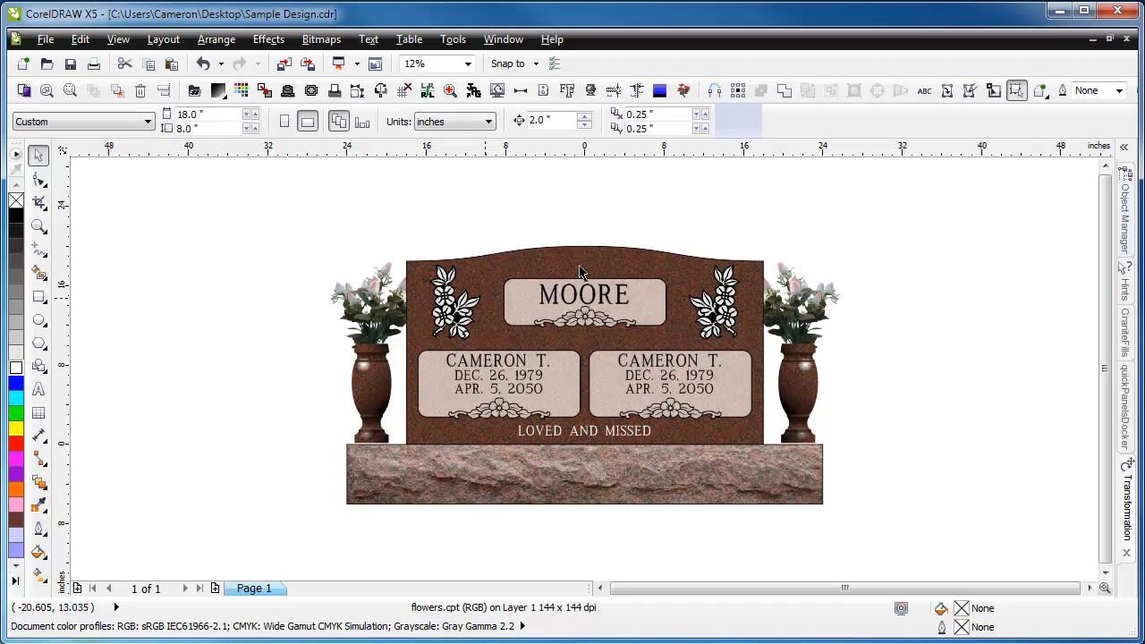
{"action": "key", "text": "F4"}
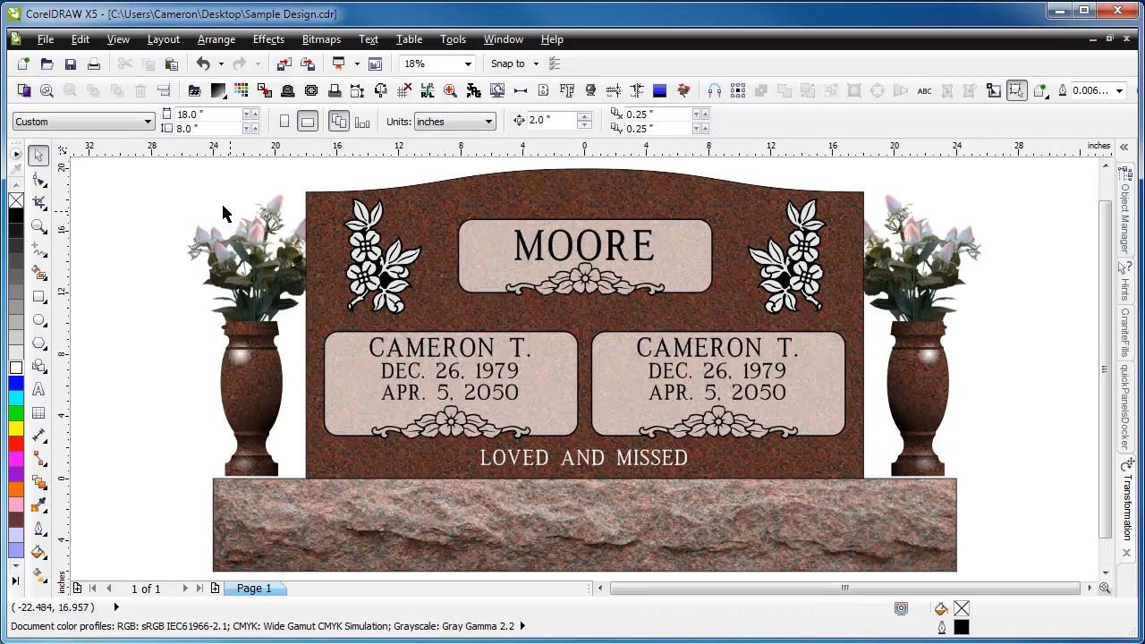